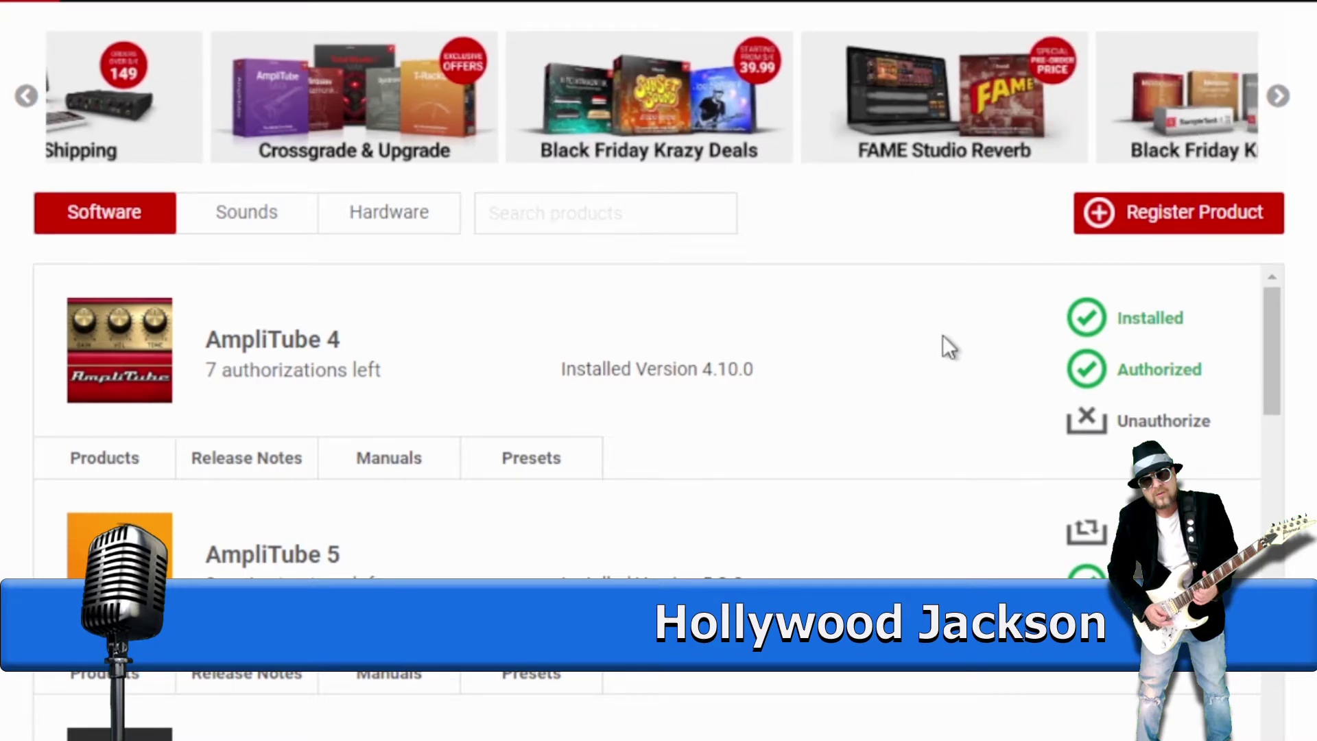
Look through the software list and view the downloadable presets for T-Racks 5
scroll(933, 340, "down", 6)
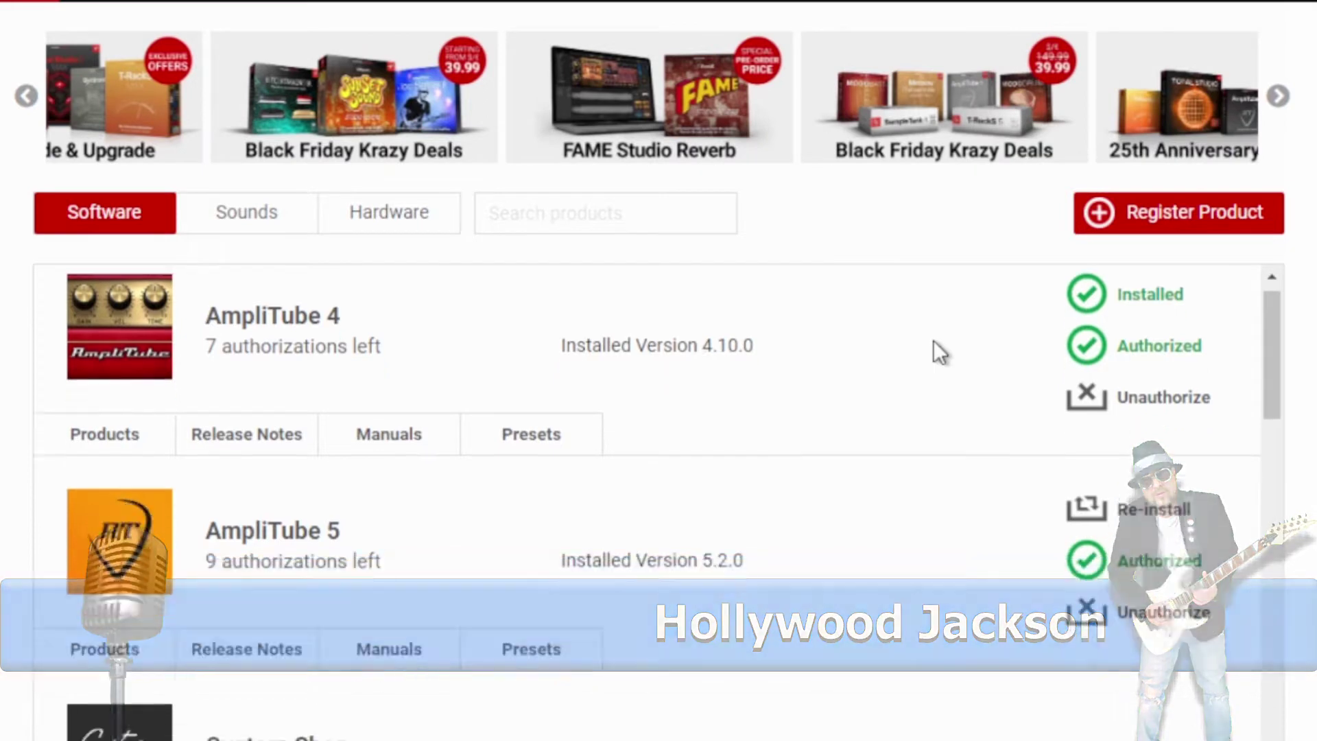
scroll(931, 341, "down", 5)
scroll(932, 347, "down", 5)
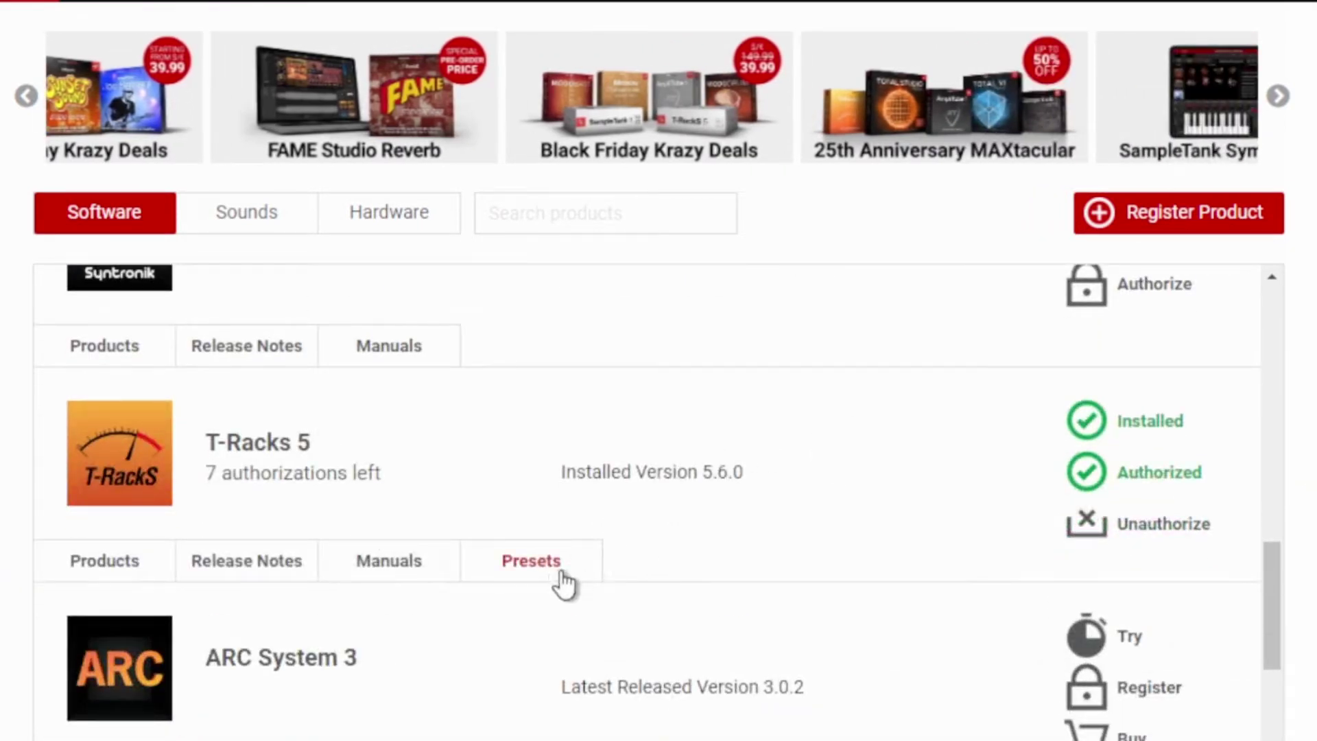
left_click(555, 569)
scroll(685, 543, "down", 2)
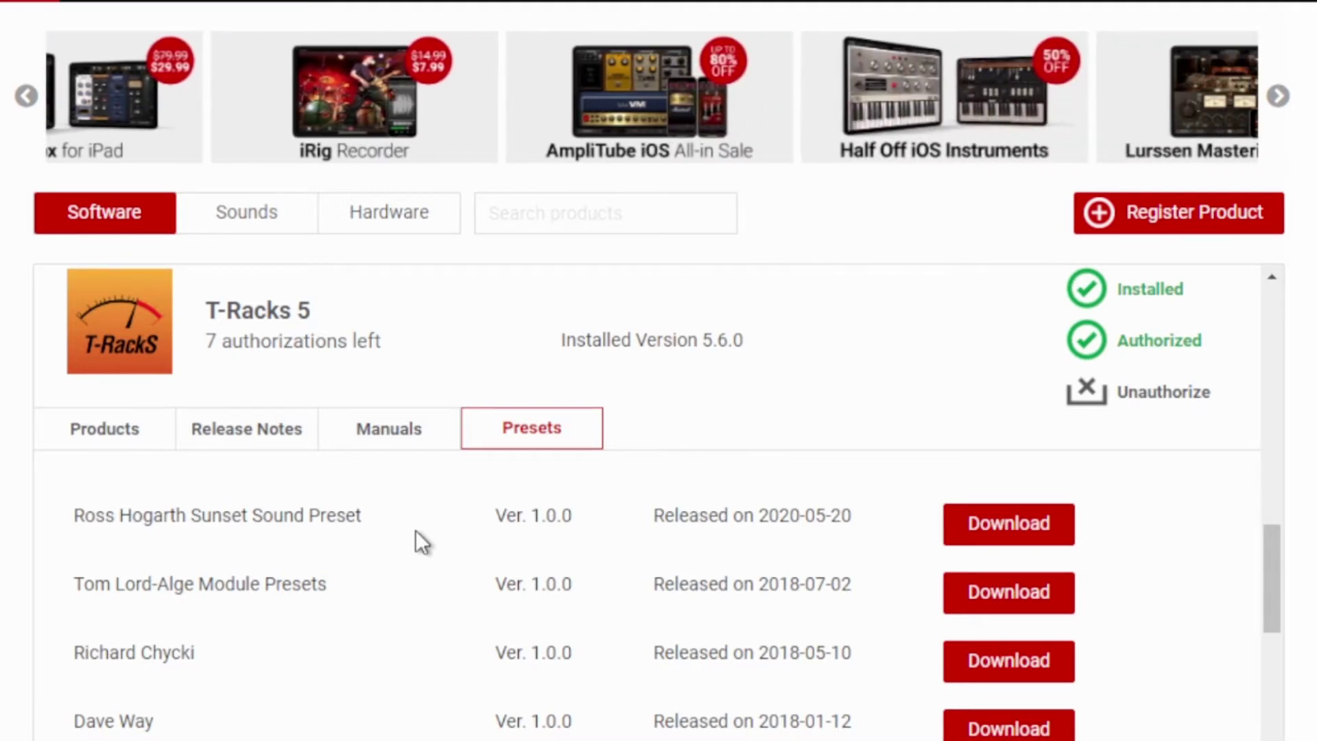
scroll(416, 530, "down", 3)
scroll(423, 564, "up", 3)
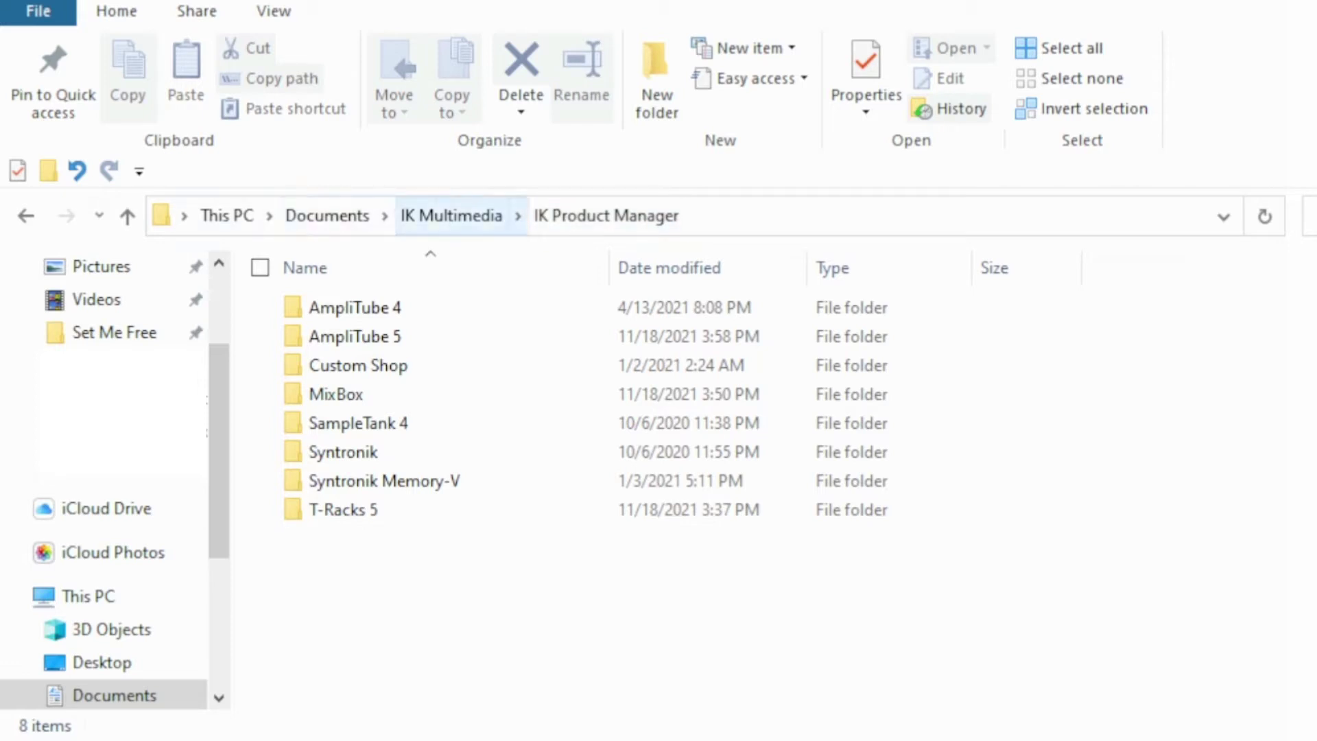
Extract the three preset archives in Documents > IK Multimedia > IK Product Manager > AmpliTube 4 into their own folders
left_click(330, 220)
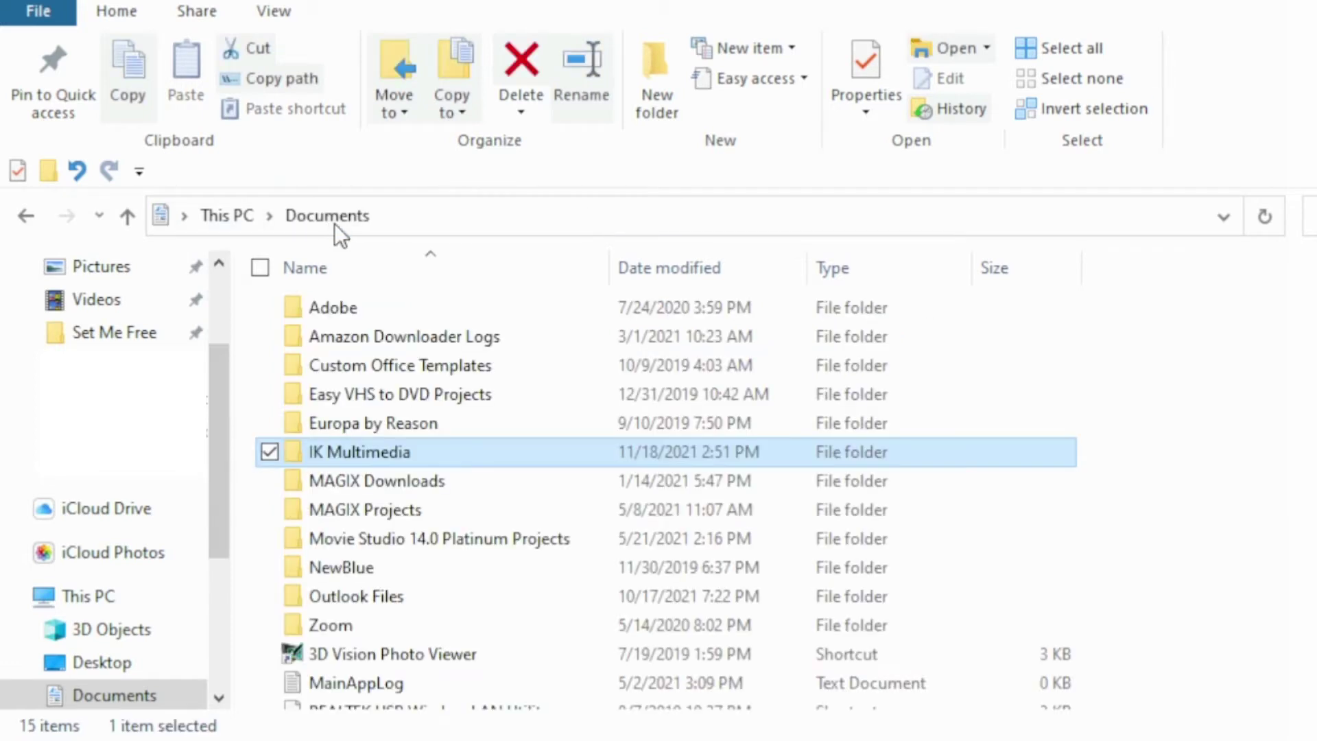
double_click(414, 456)
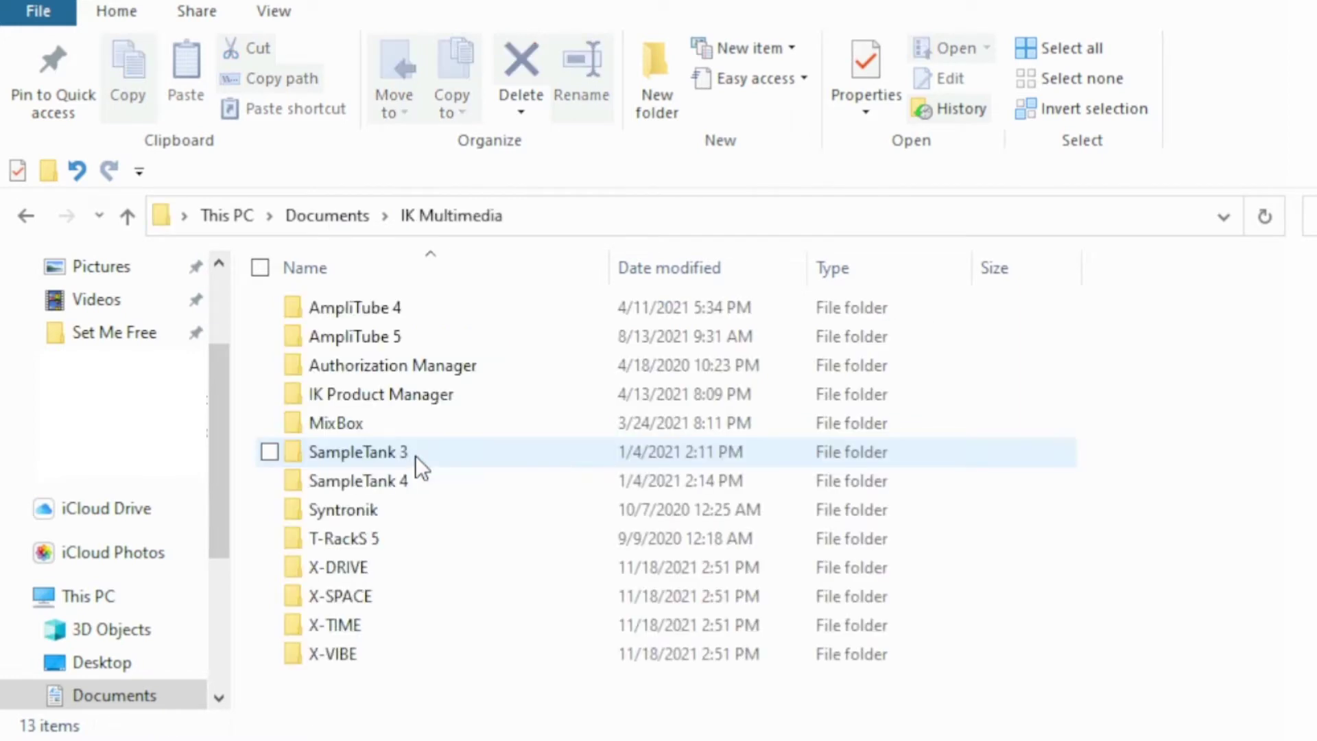
double_click(443, 404)
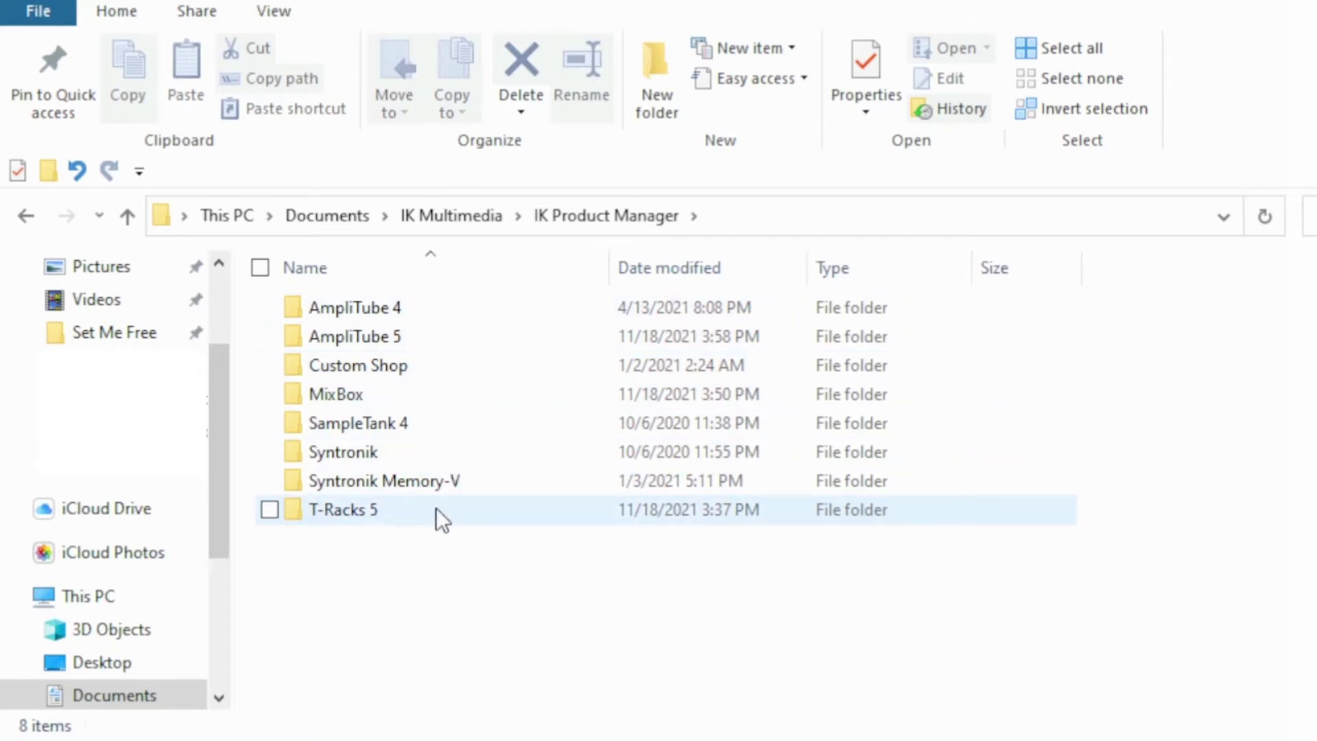
double_click(423, 314)
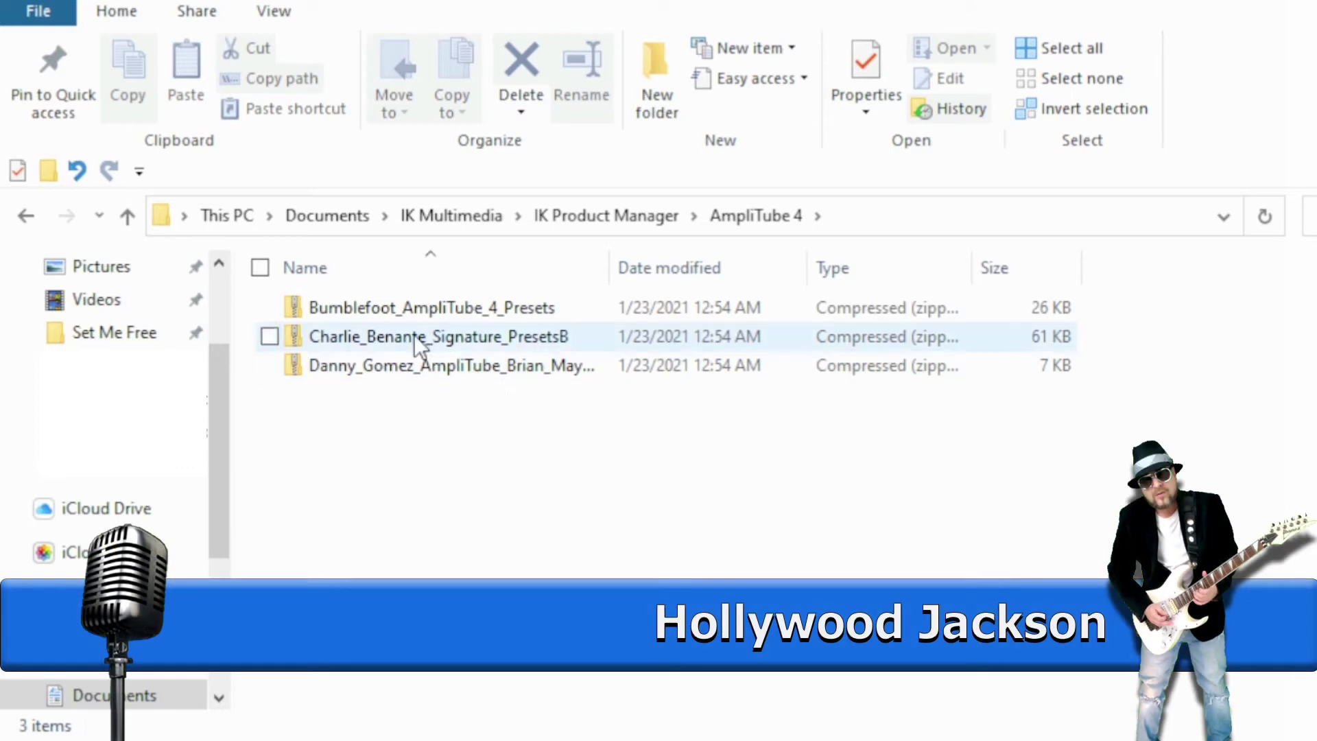
left_click(382, 310)
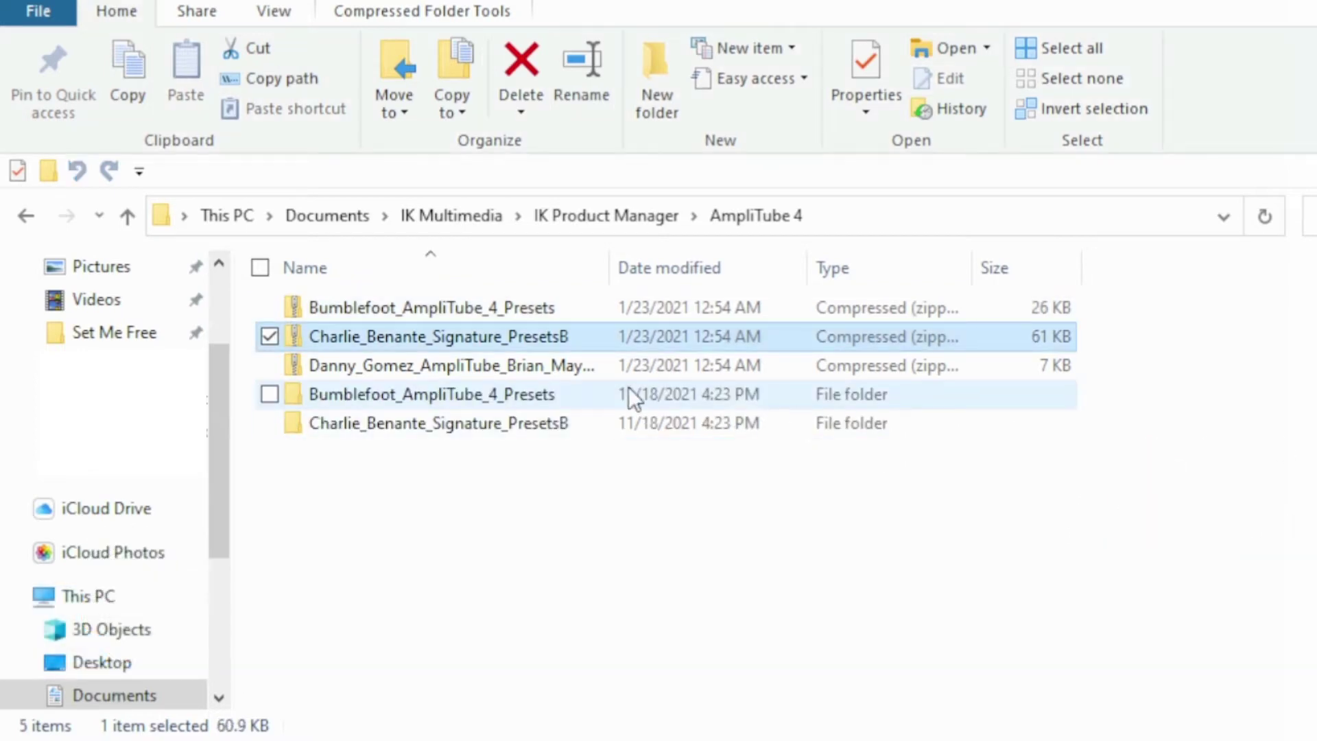
left_click(560, 365)
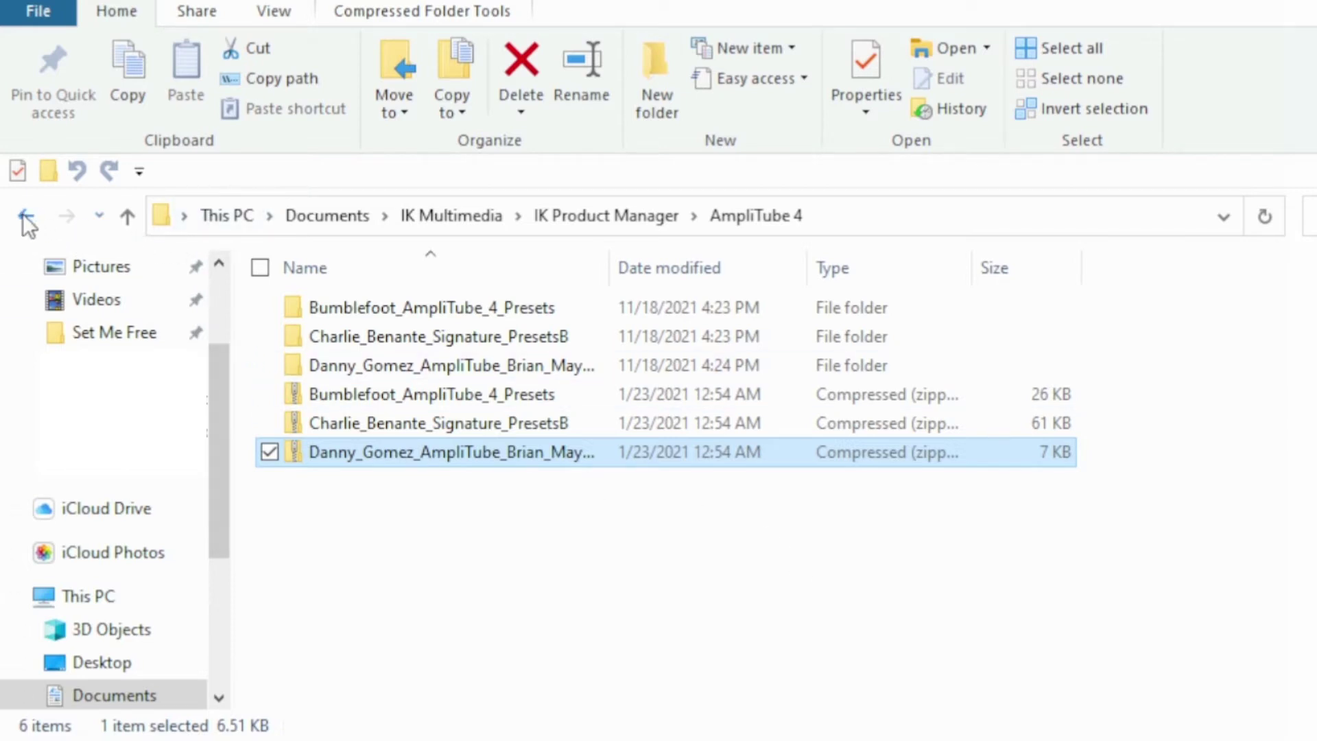
Copy the three extracted preset folders and paste them into Documents > IK Multimedia > AmpliTube 4 > Presets
left_click_drag(580, 310, 587, 366)
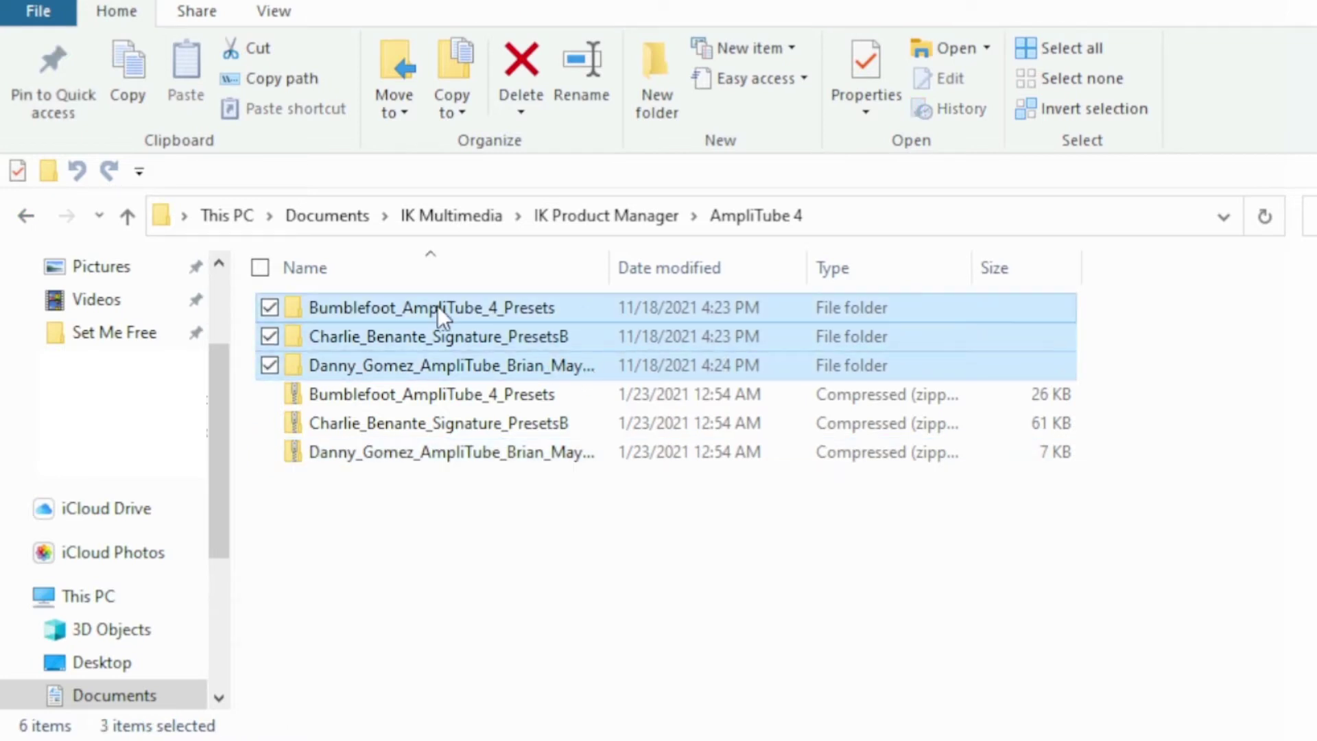
key("ctrl+c")
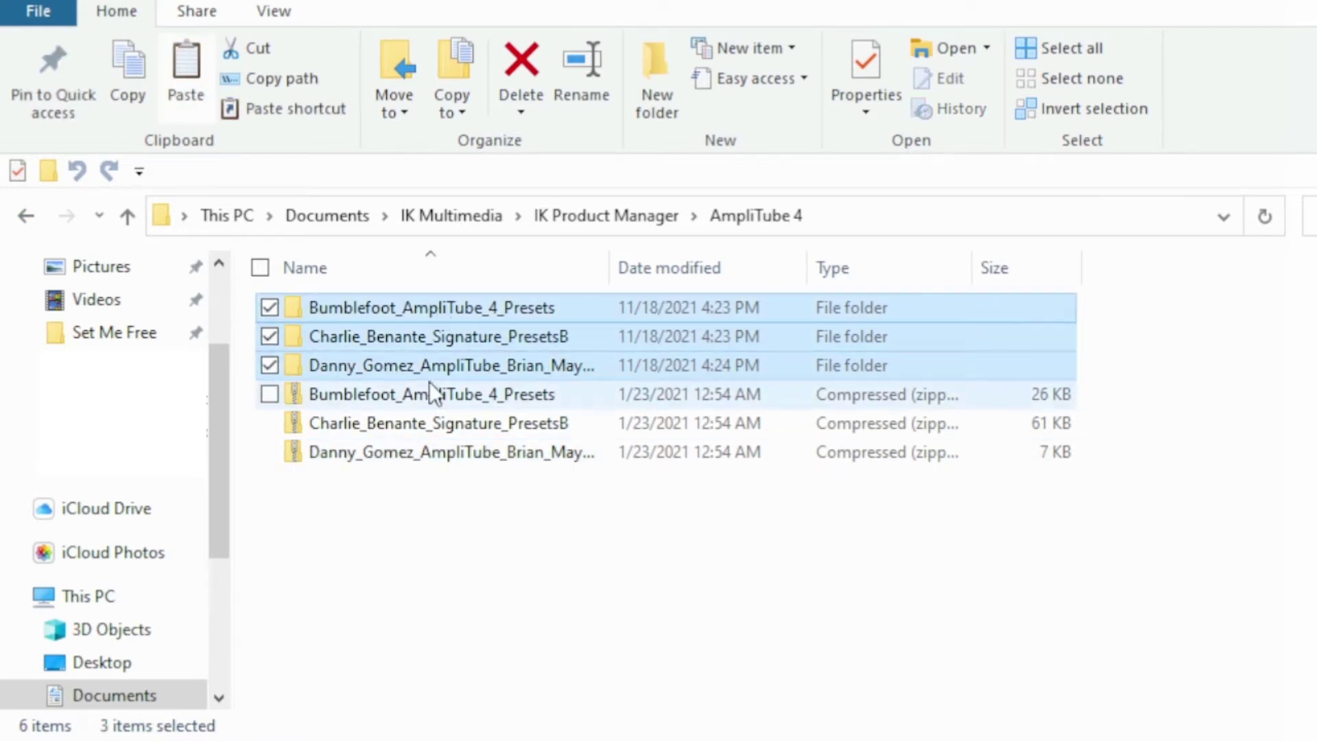
left_click(459, 223)
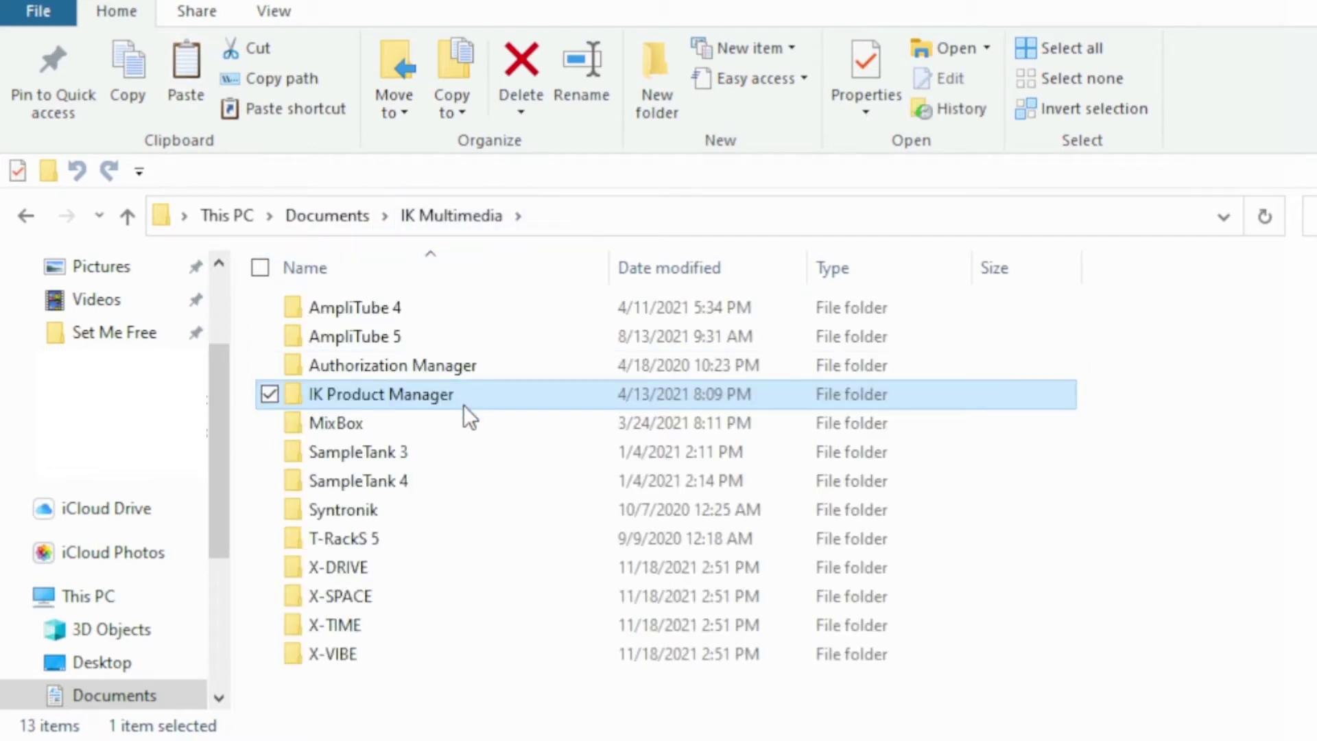
double_click(427, 305)
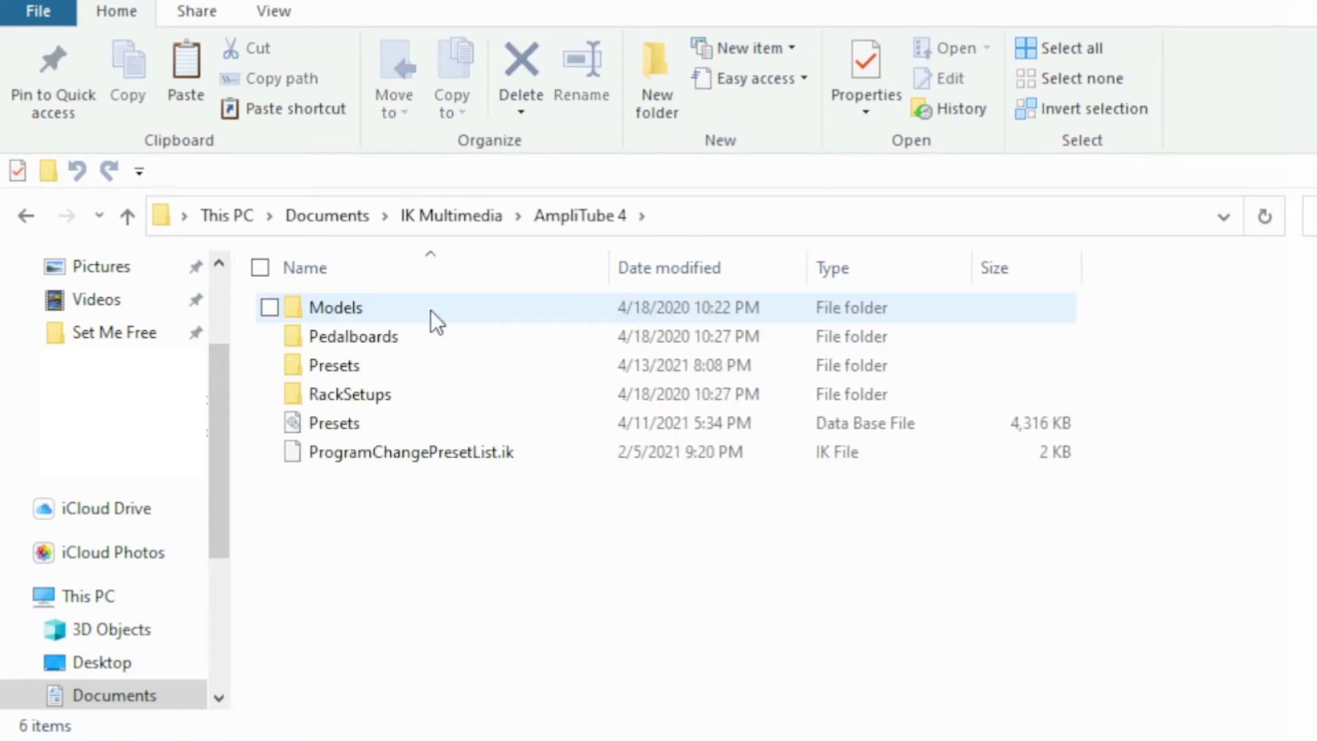
double_click(439, 365)
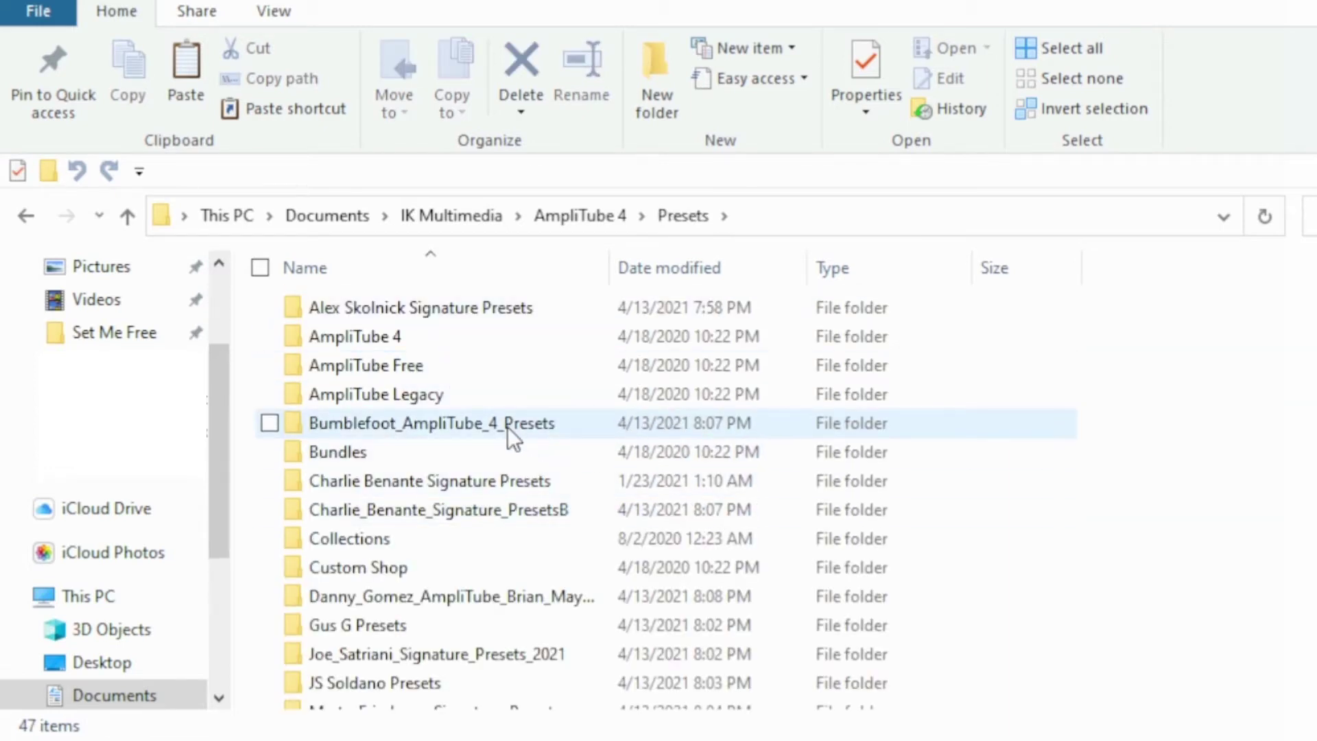
scroll(718, 449, "down", 10)
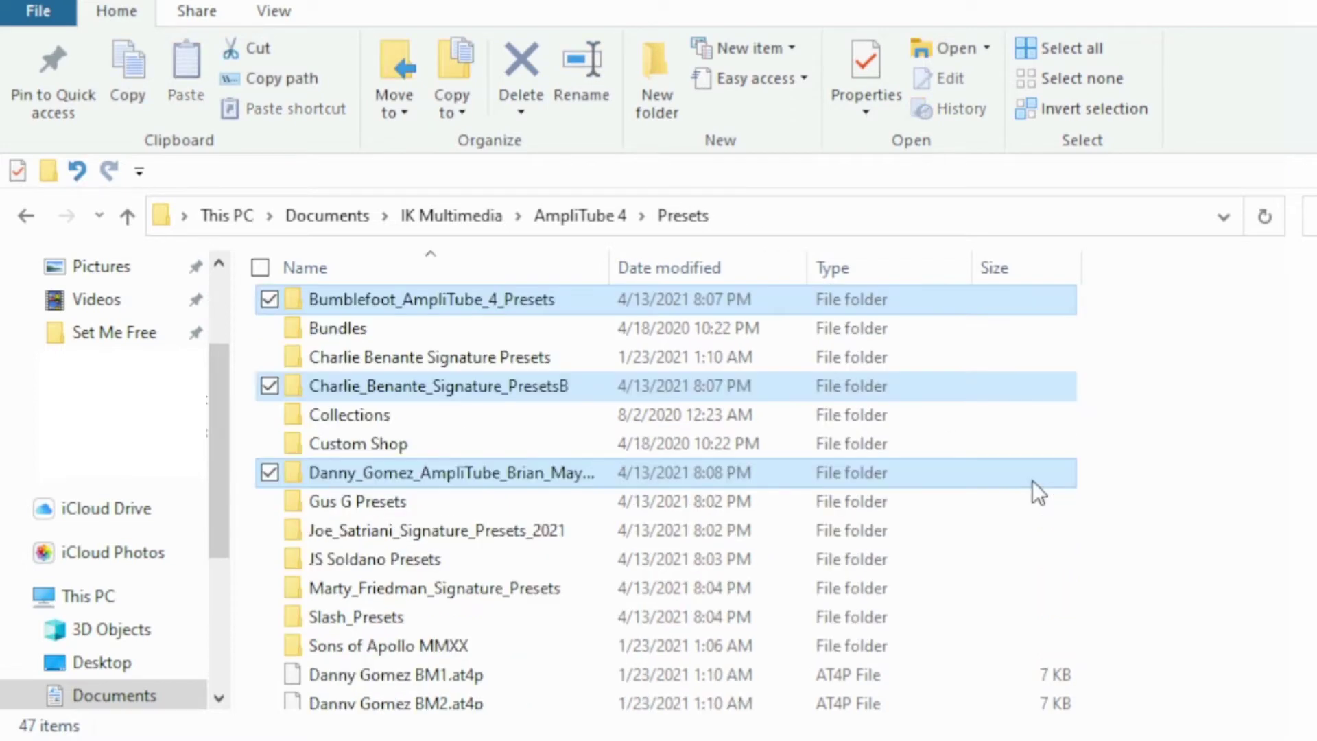
scroll(1032, 482, "up", 2)
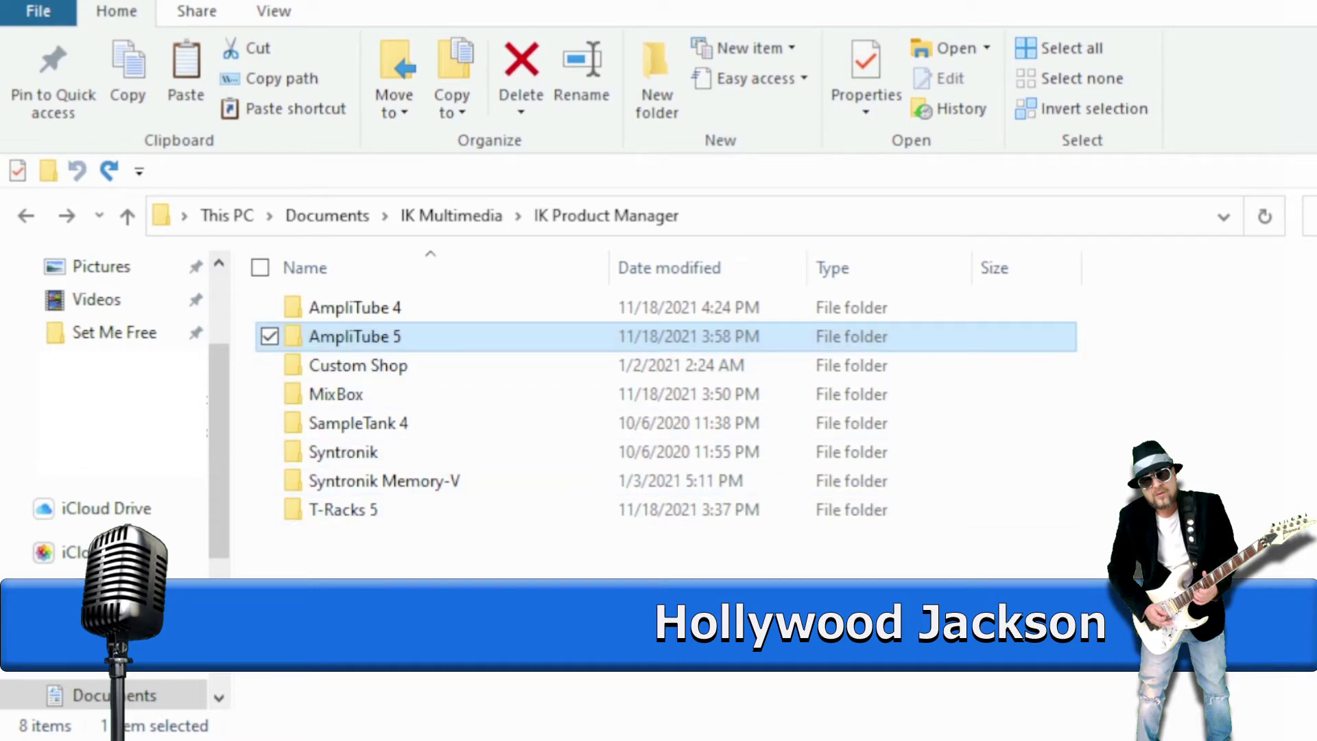
Extract all ten preset archives in IK Product Manager > AmpliTube 5 into their own folders, and refresh the file list
double_click(413, 338)
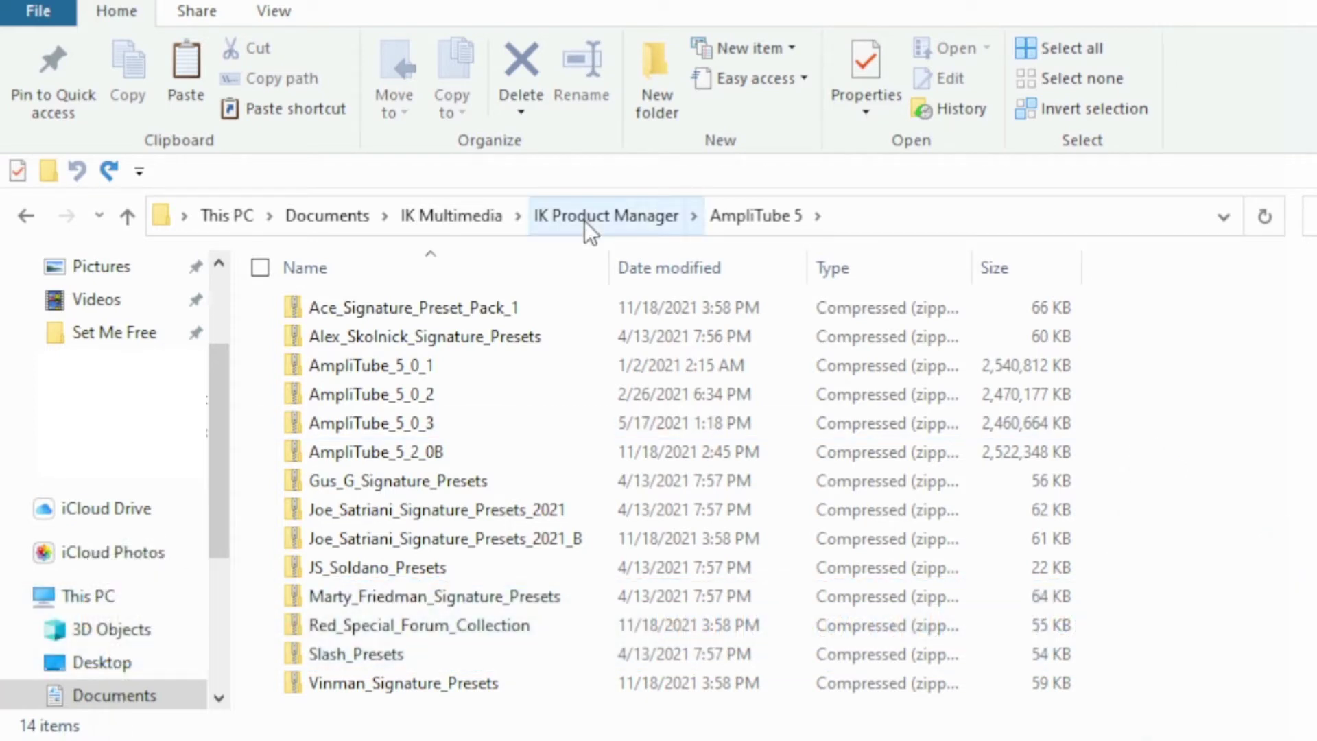
left_click(491, 312)
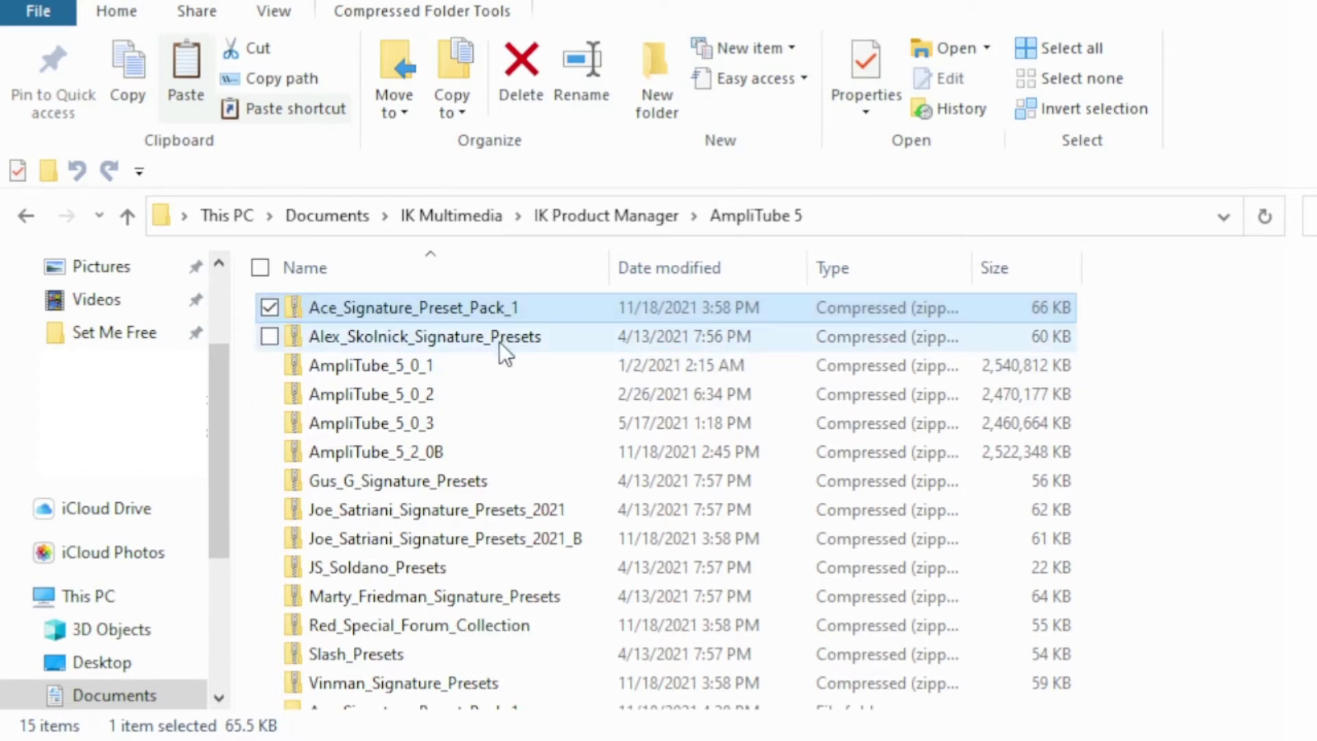
scroll(546, 559, "down", 1)
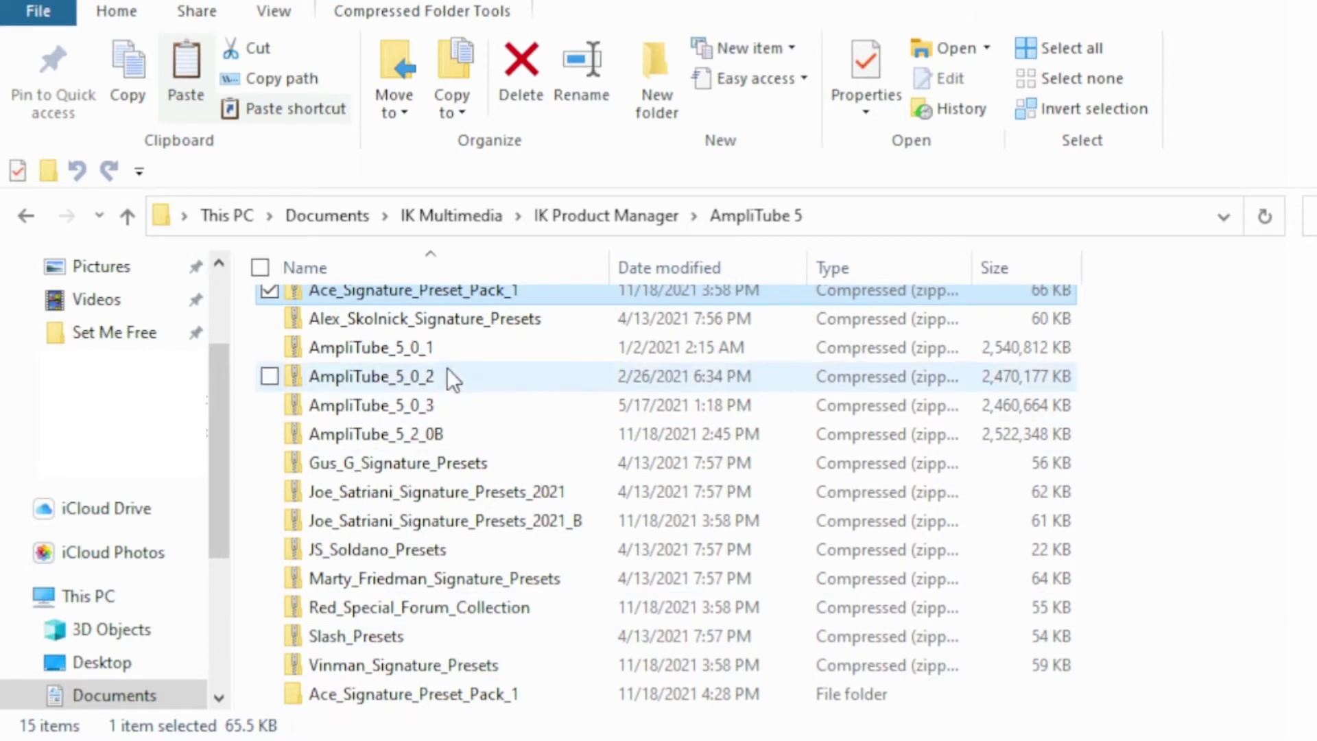
left_click(455, 323)
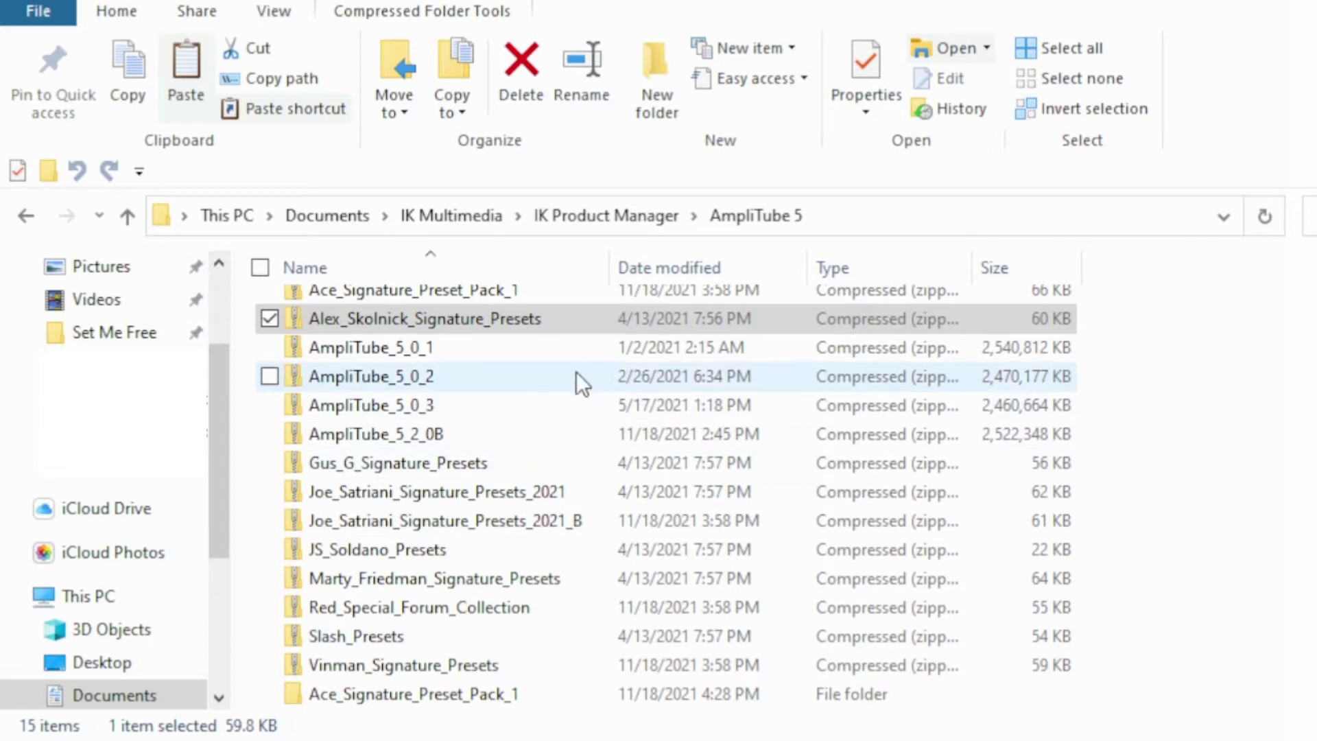
key("g")
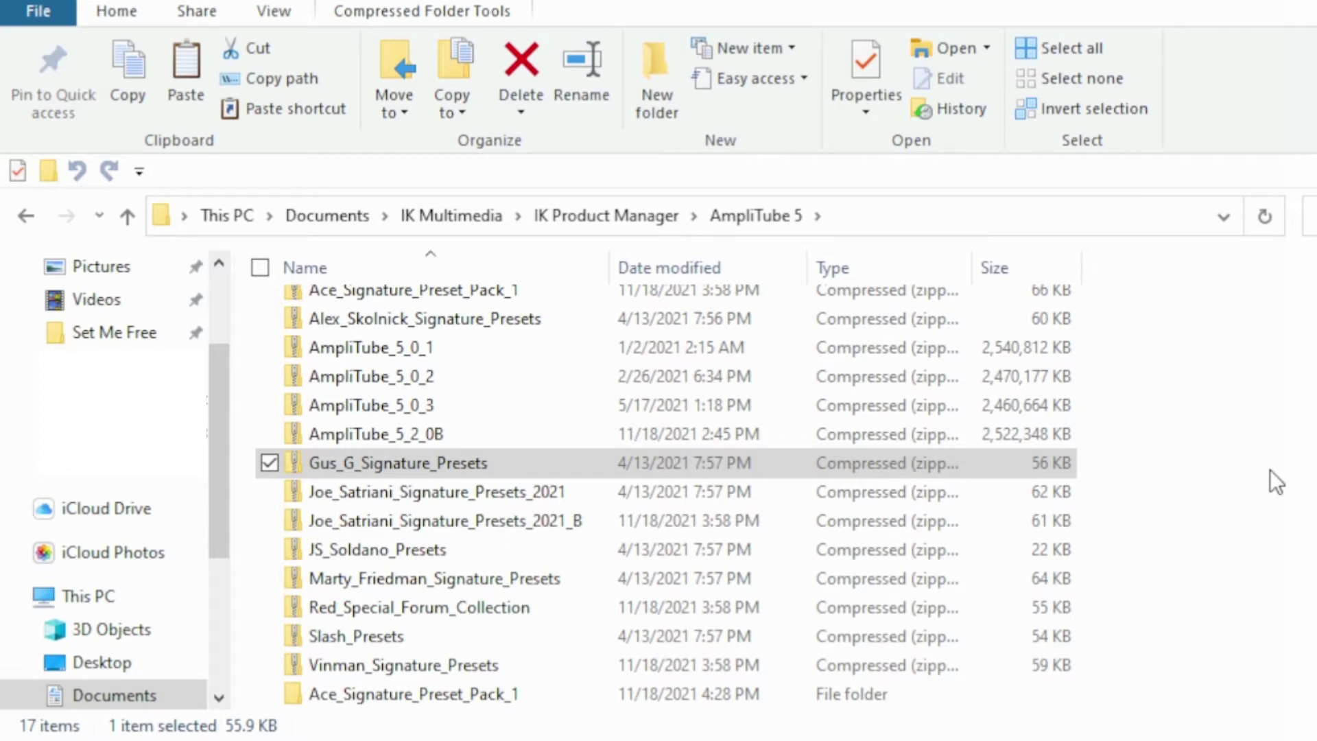
key("alt+Tab")
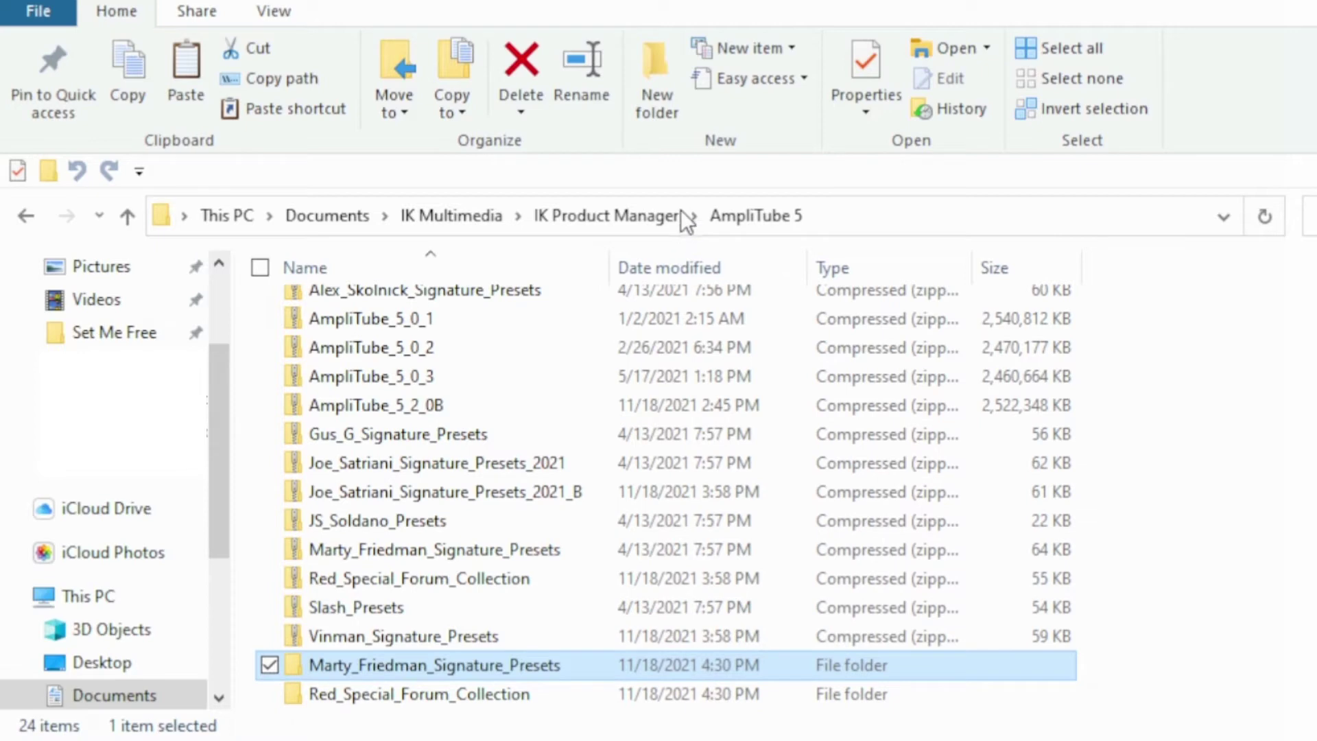
left_click(455, 660)
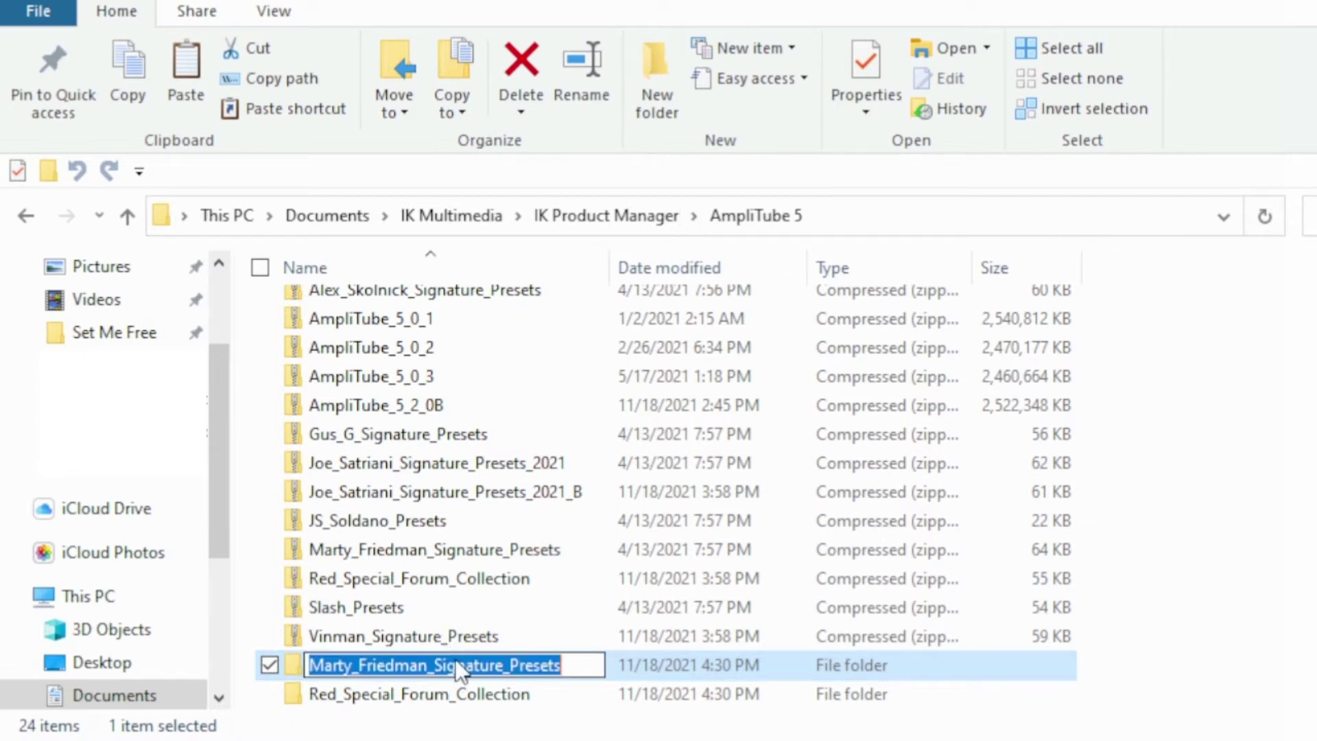
key("Return")
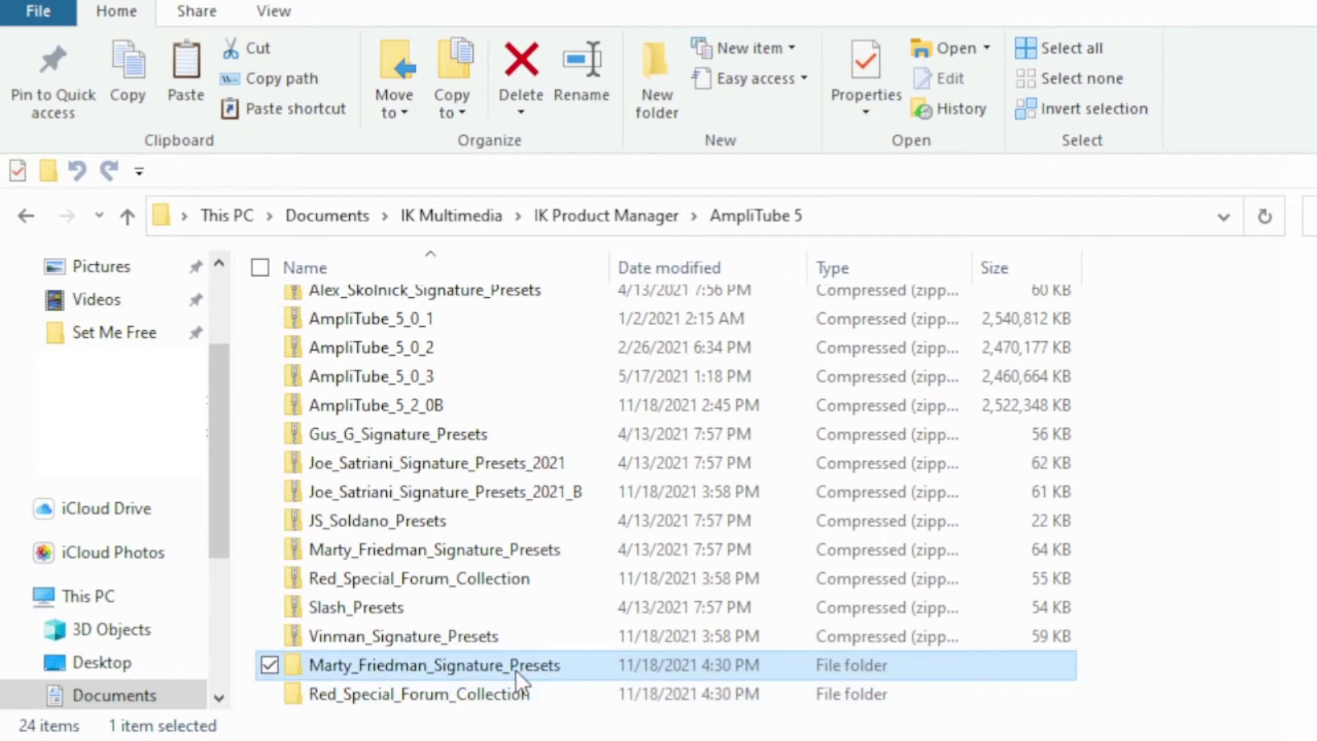
left_click(721, 226)
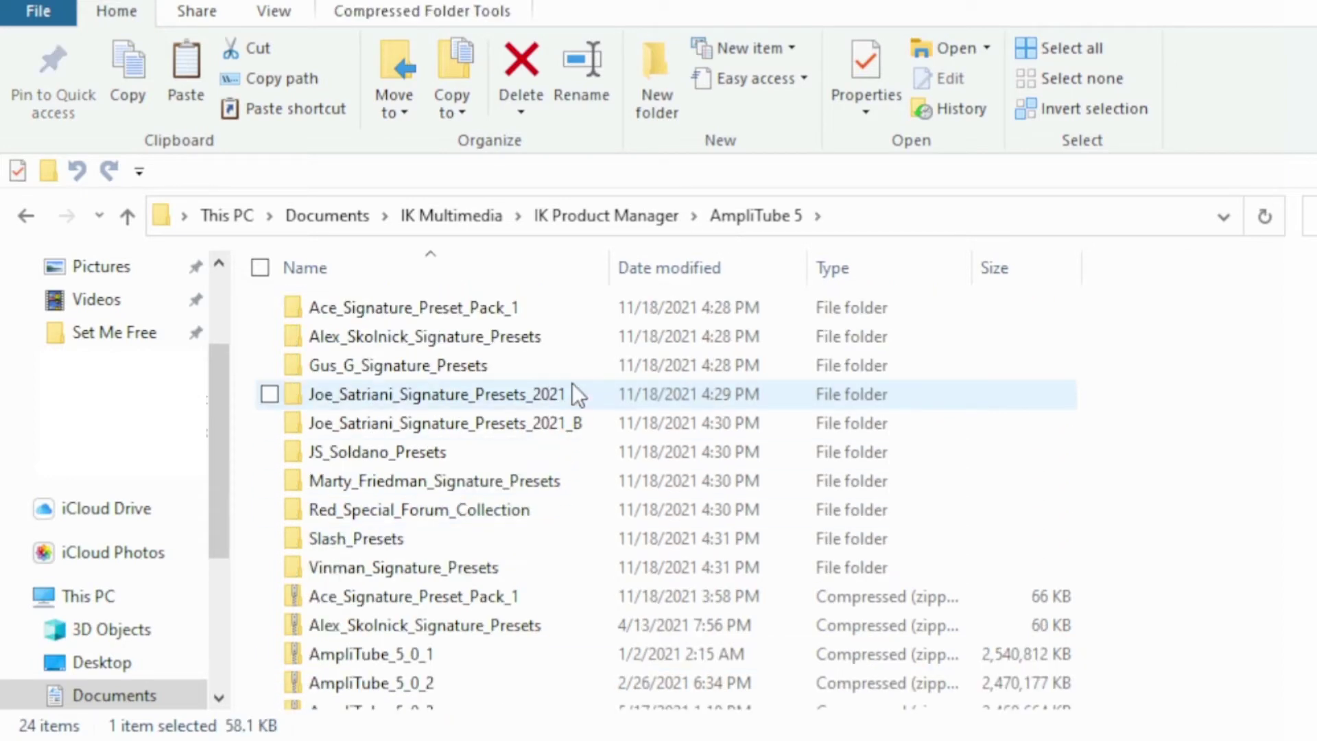
Copy the ten extracted preset folders, from Ace_Signature_Preset_Pack_1 to Vinman_Signature_Presets, and return to the IK Multimedia folder
left_click(576, 312)
left_click_drag(582, 324, 511, 559)
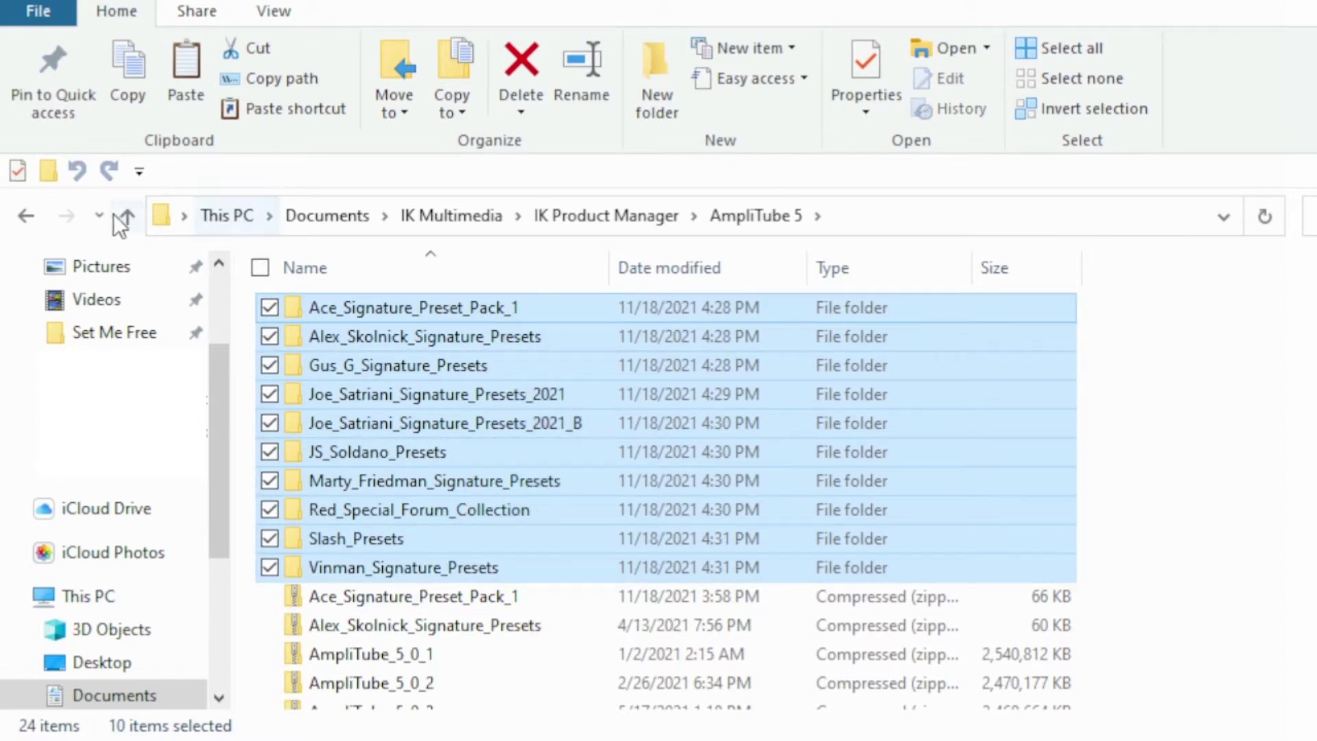
left_click(26, 217)
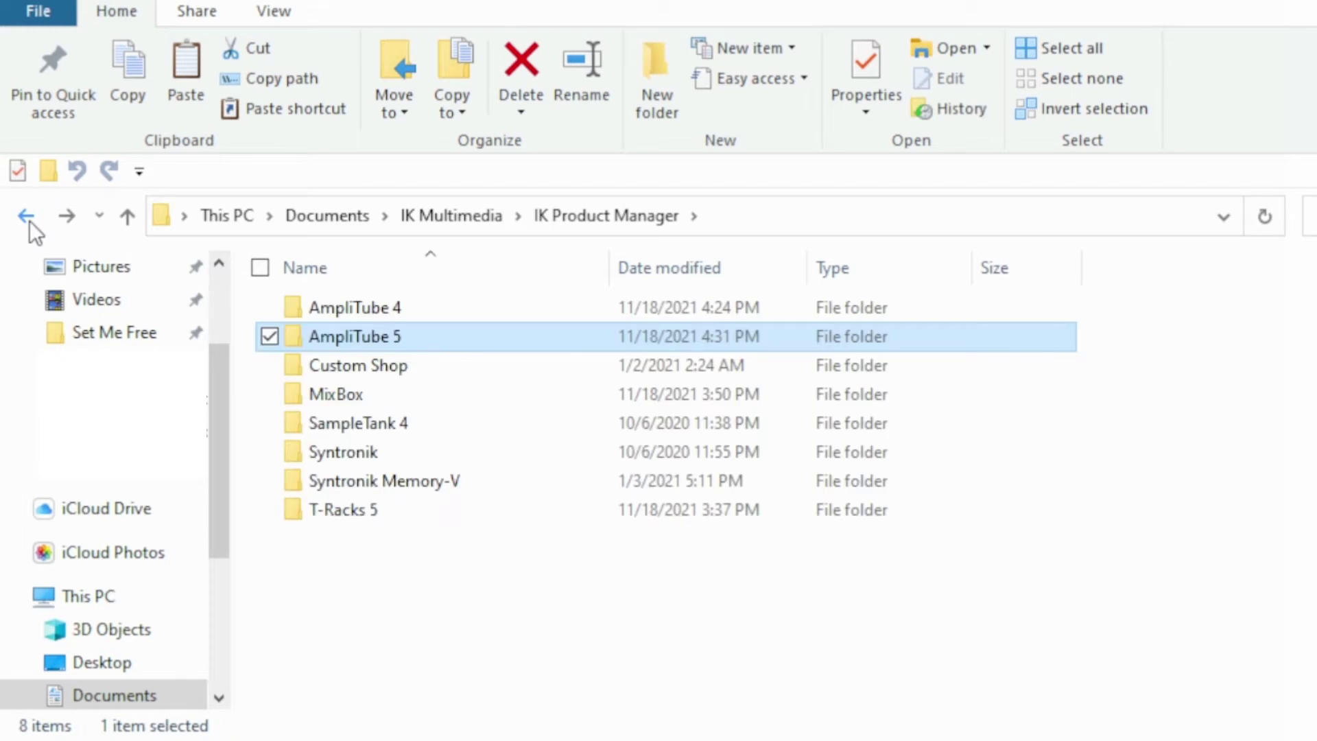
left_click(28, 218)
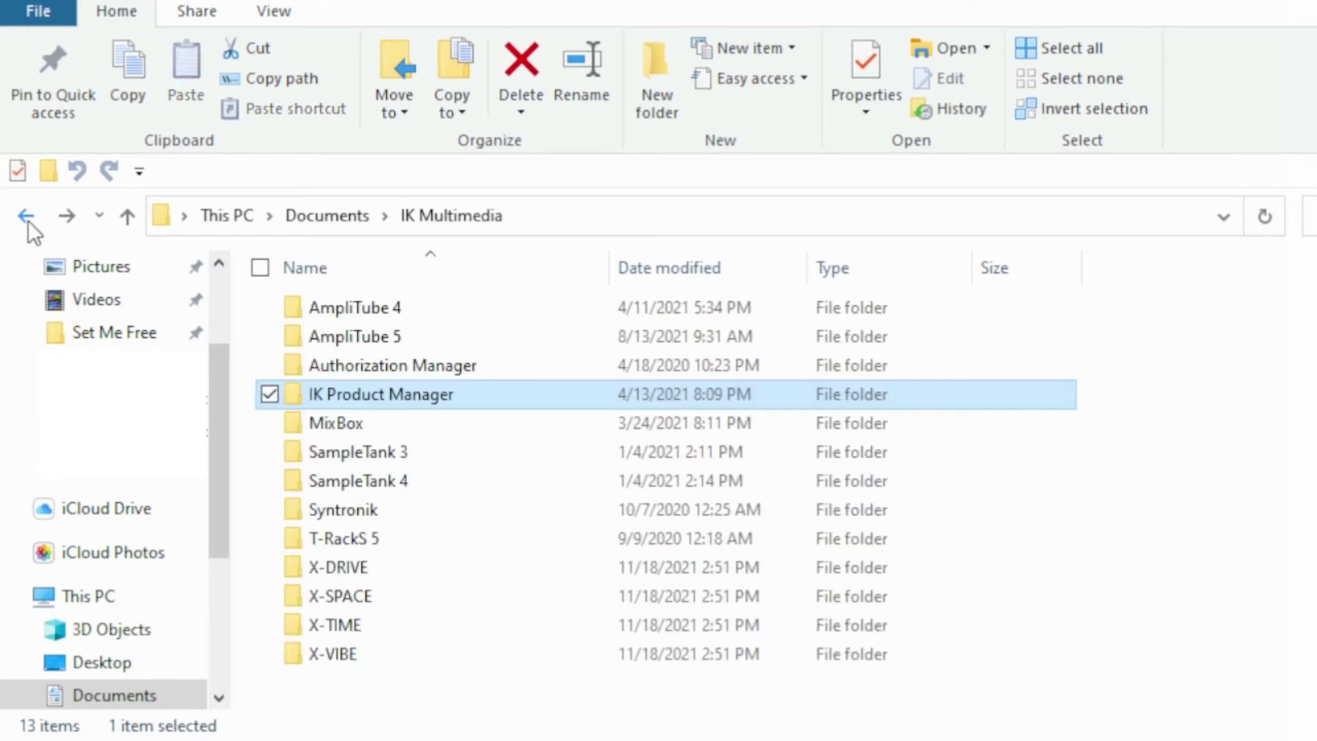
double_click(415, 393)
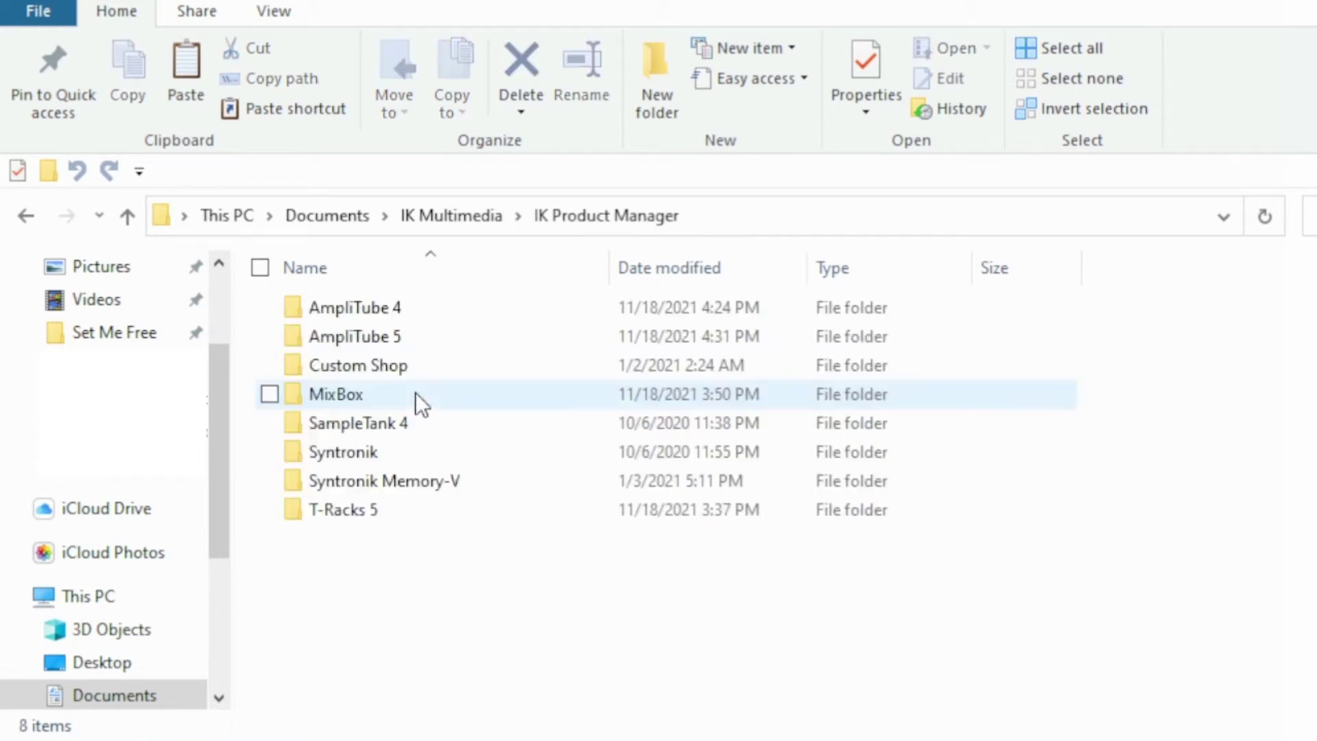
double_click(426, 339)
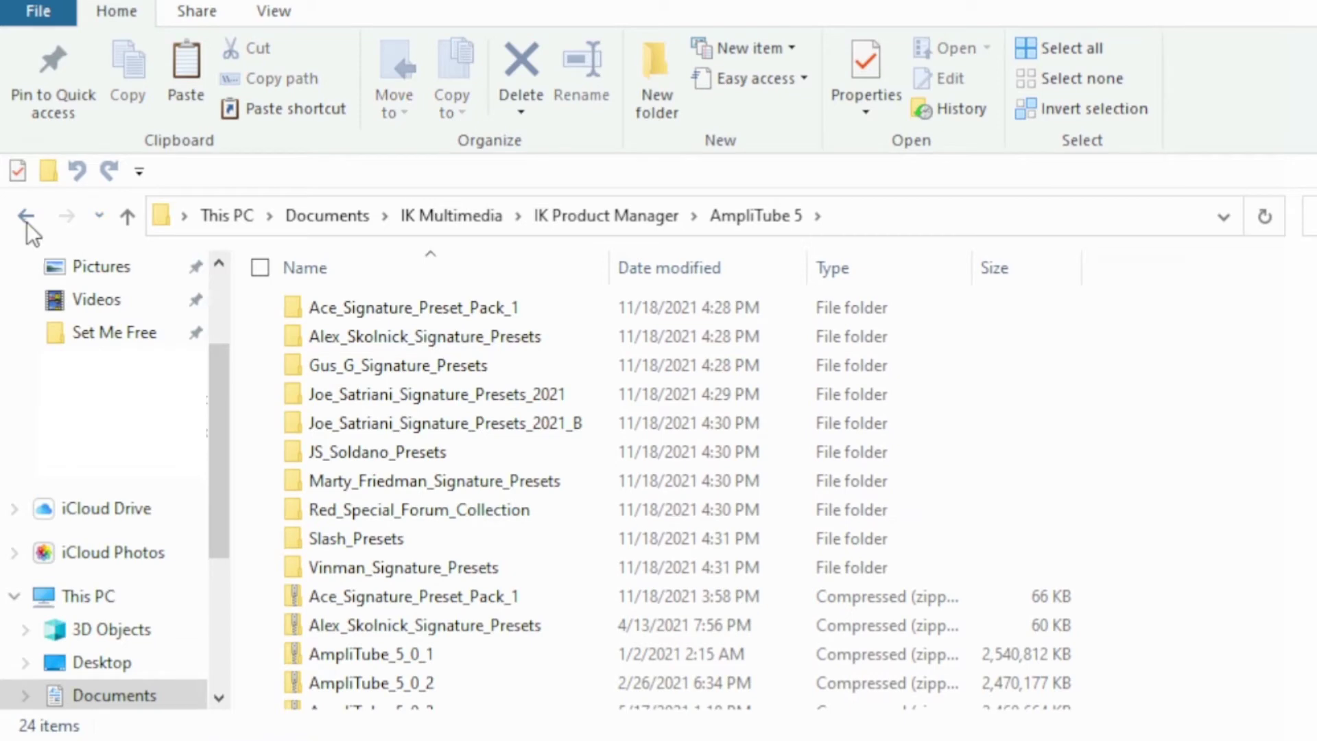
left_click(26, 217)
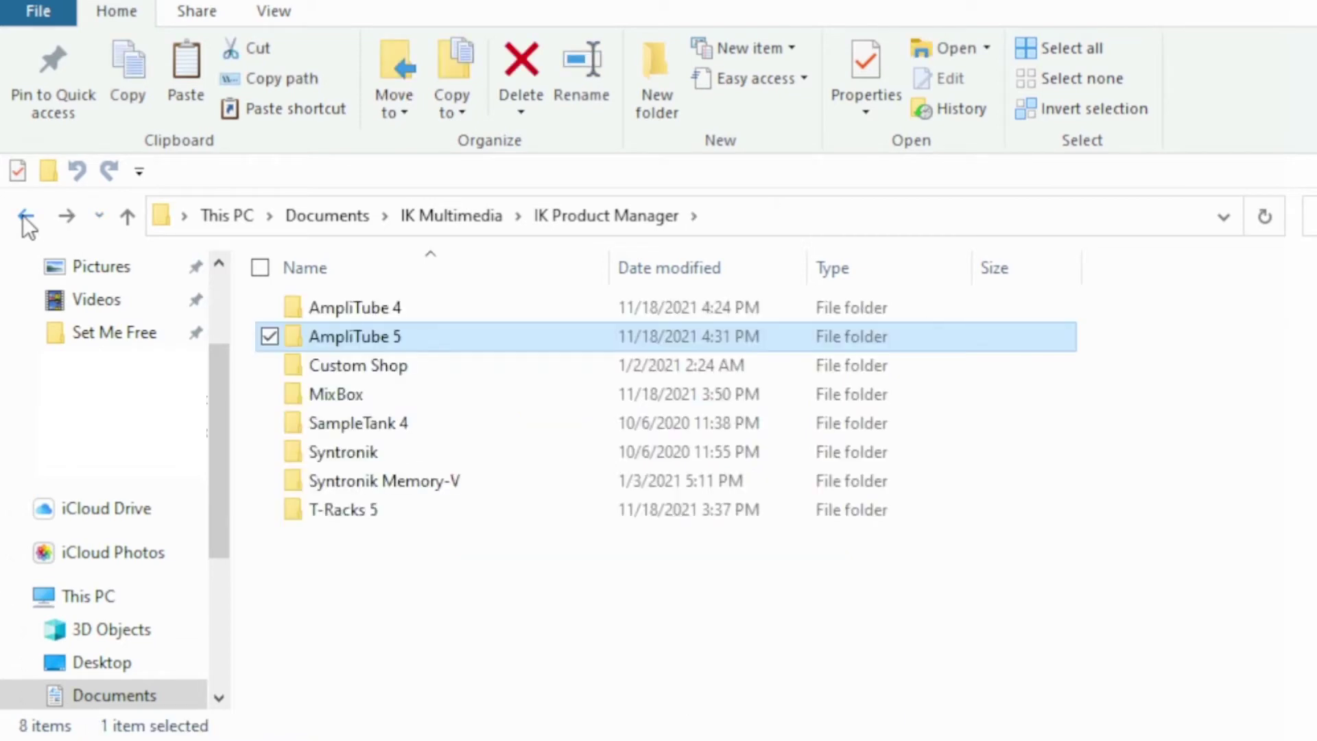
left_click(25, 218)
Paste the ten copied preset folders into Documents > IK Multimedia > AmpliTube 5 > Presets and check them in the list
double_click(378, 339)
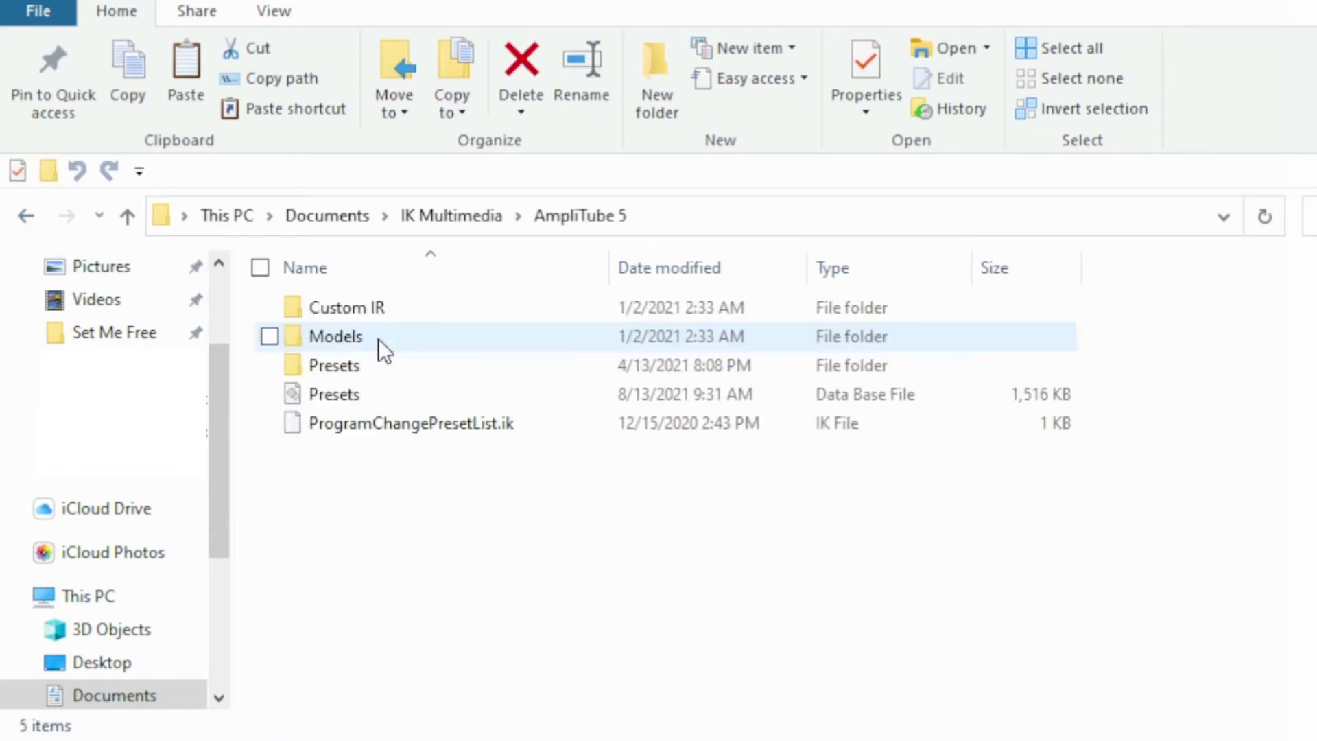
double_click(374, 374)
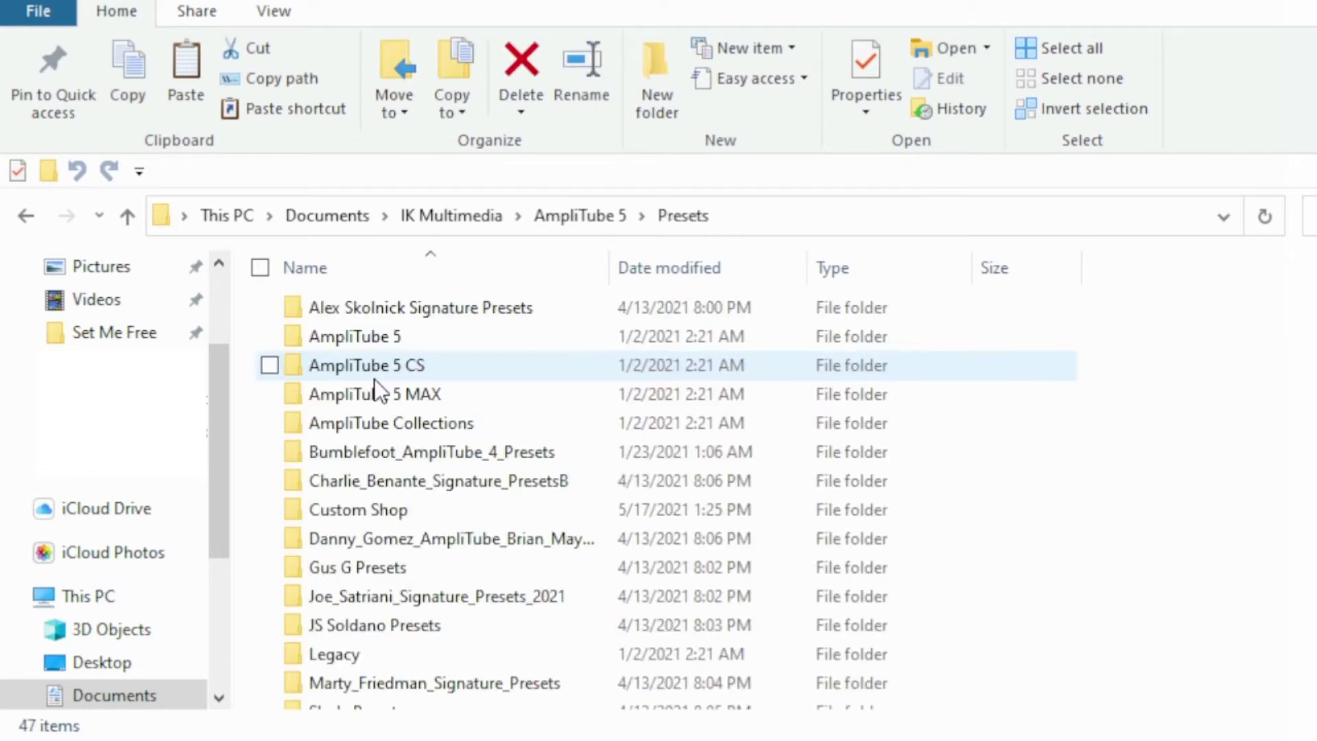
scroll(874, 529, "down", 10)
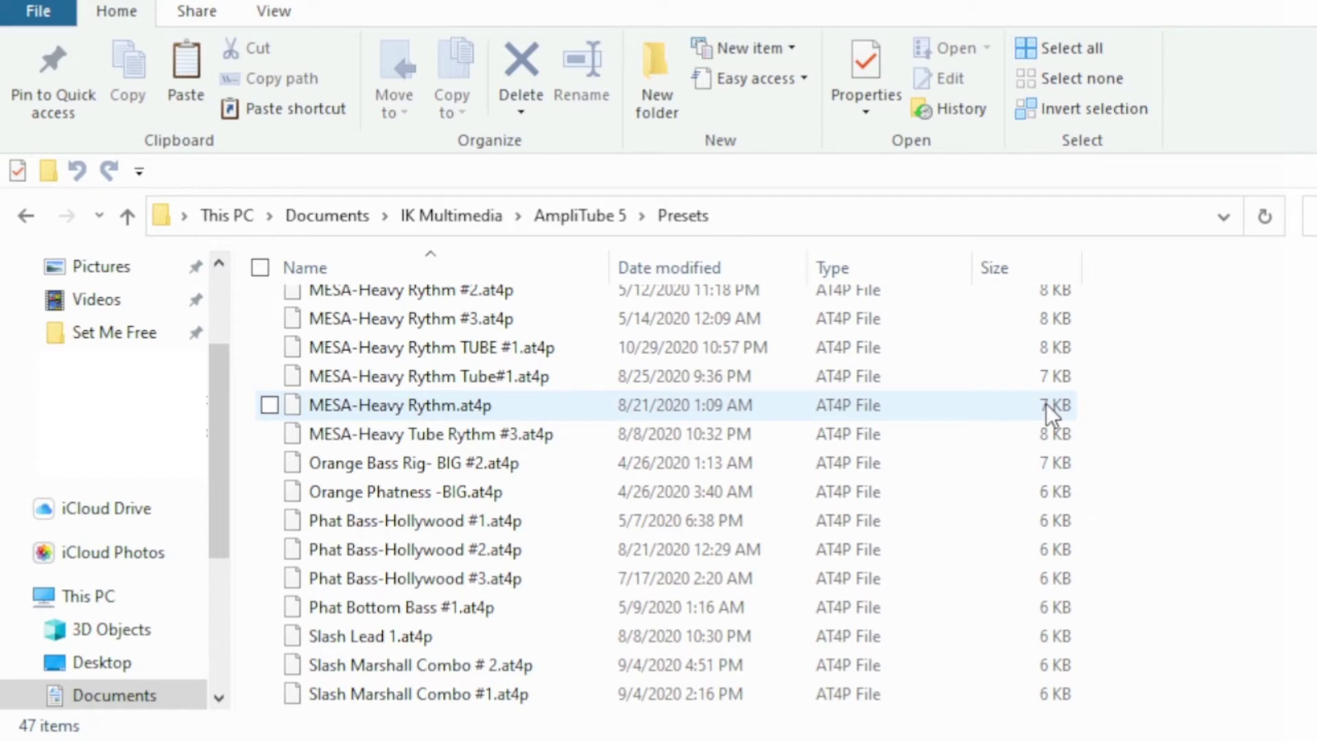
key("ctrl+v")
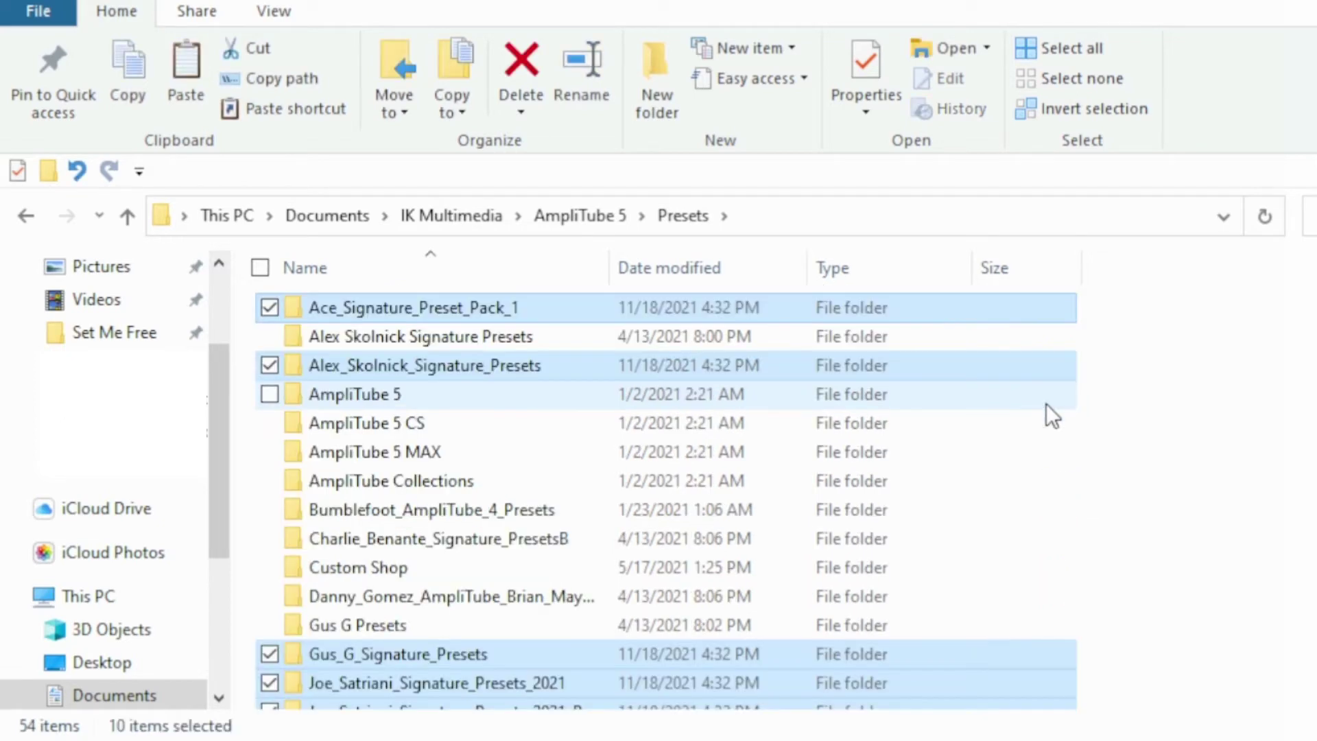
scroll(1057, 526, "down", 5)
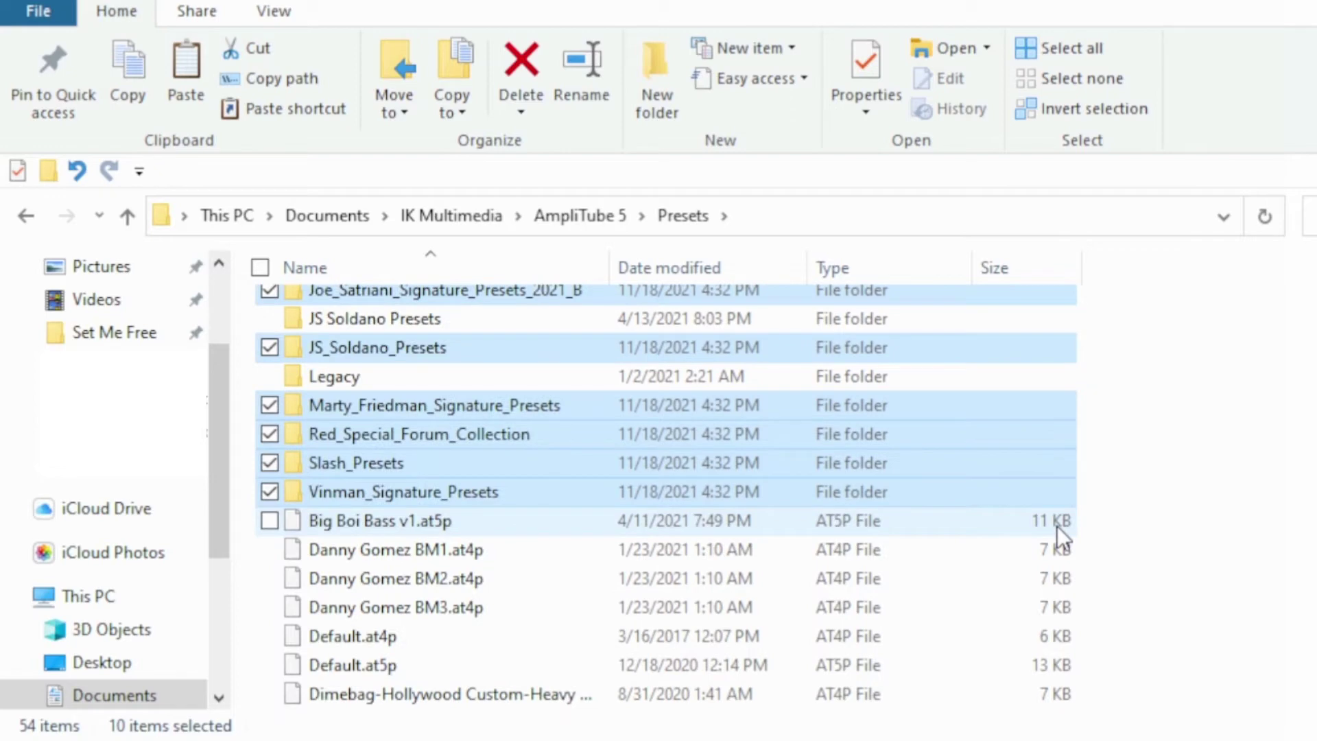
scroll(1057, 526, "up", 5)
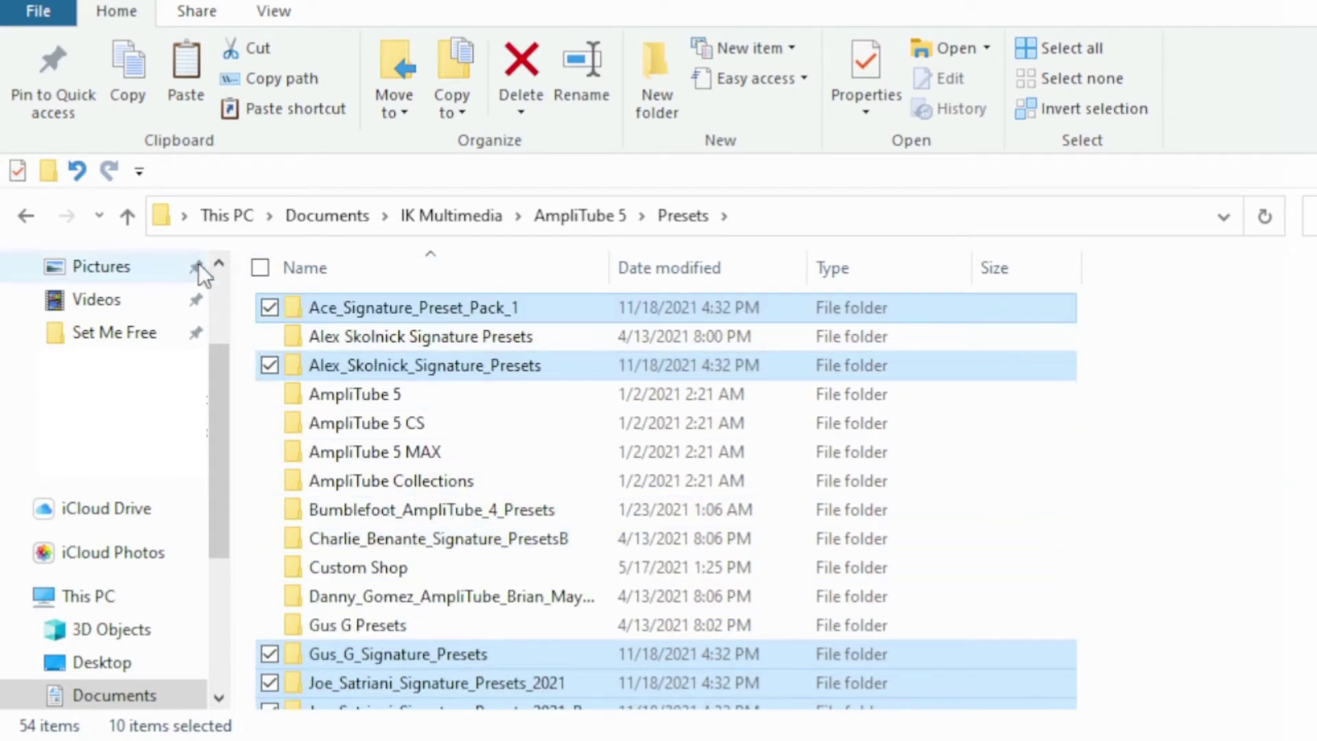
Paste the same ten preset folders into Documents > IK Multimedia > AmpliTube 4 > Presets and look over the list
left_click(26, 218)
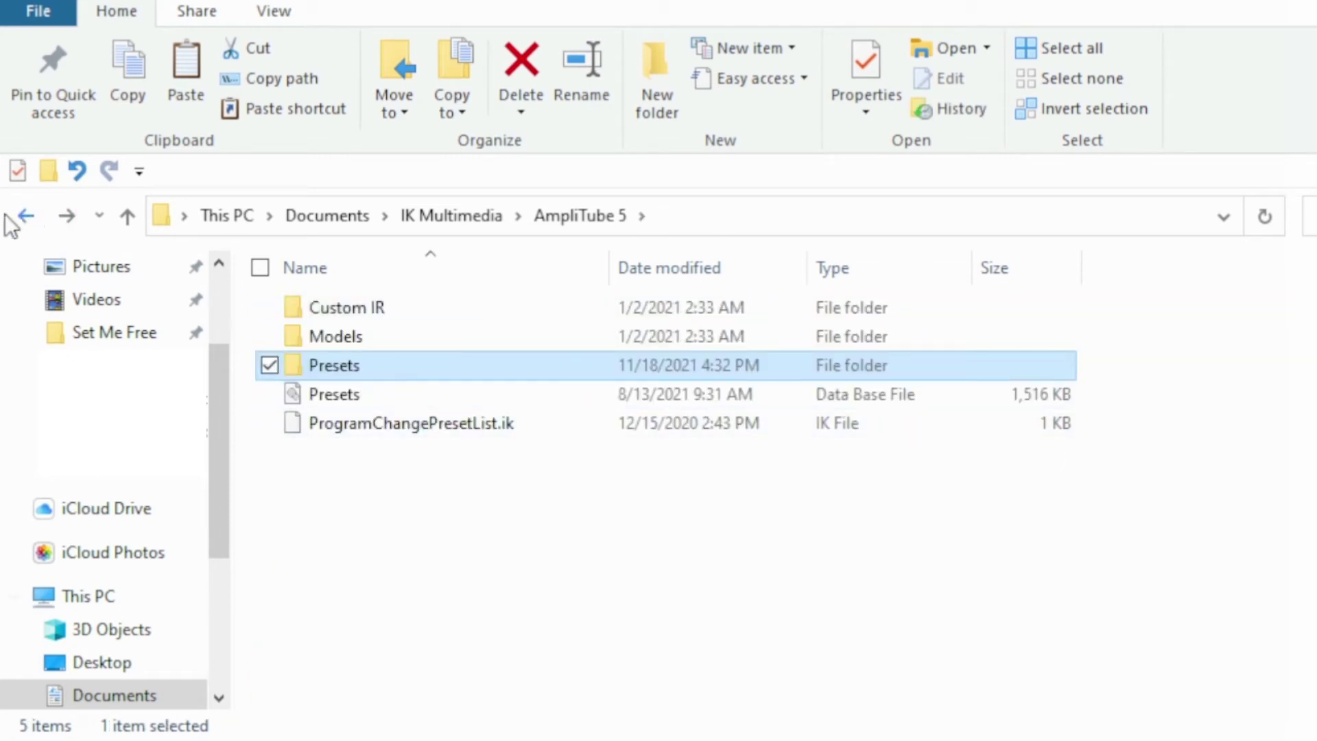
left_click(29, 214)
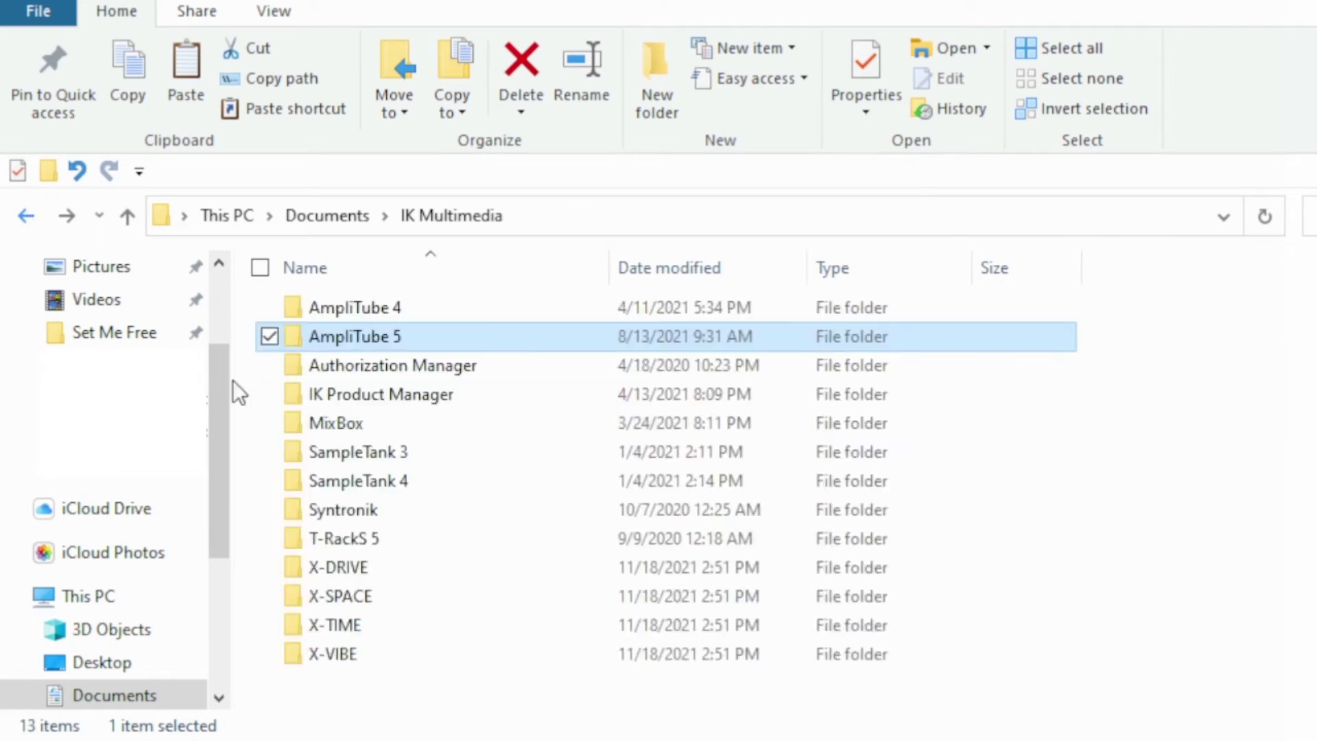
left_click(388, 310)
double_click(387, 310)
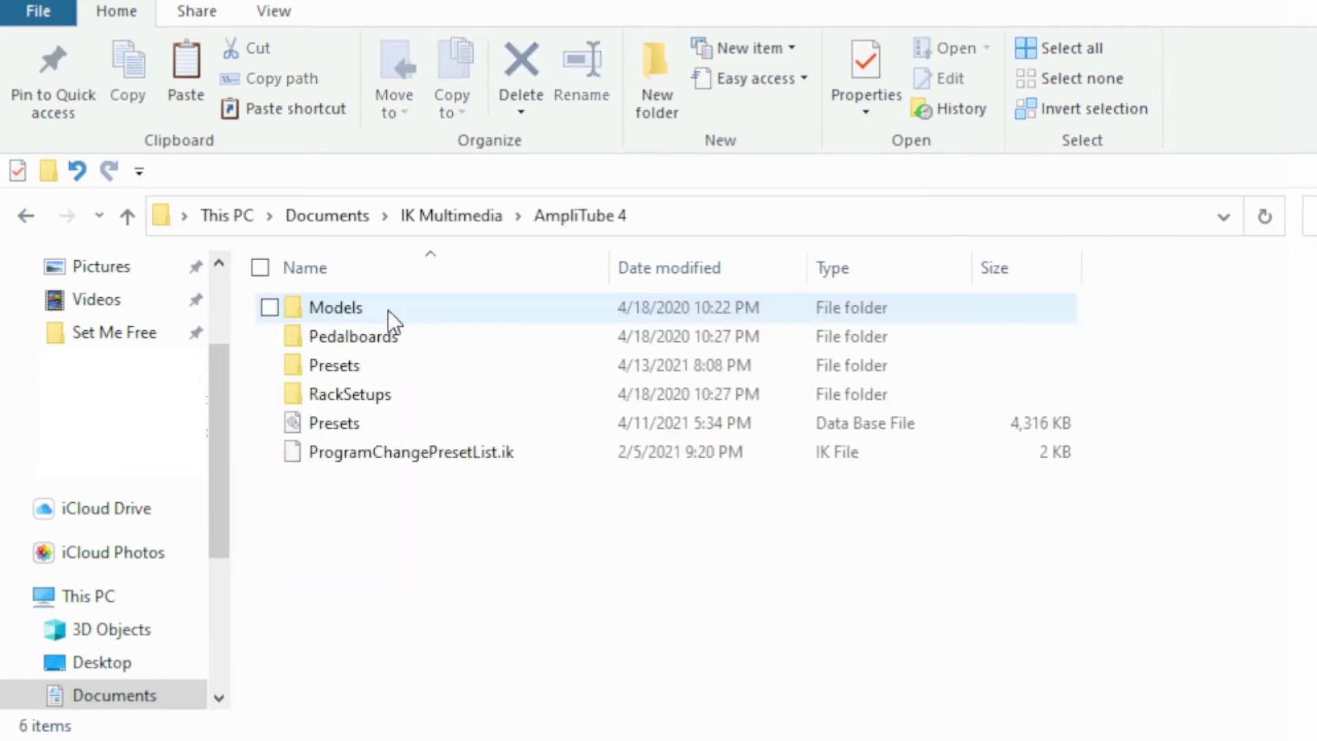
double_click(422, 368)
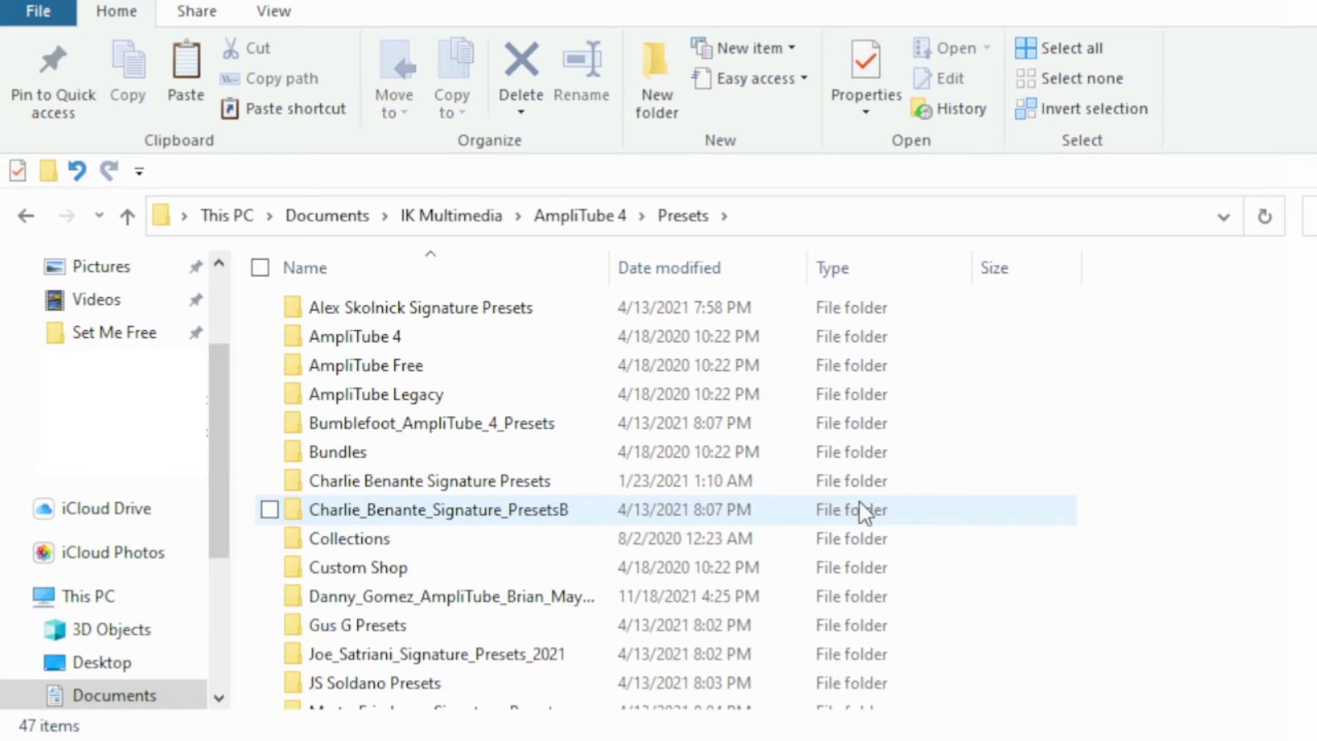
scroll(860, 502, "down", 4)
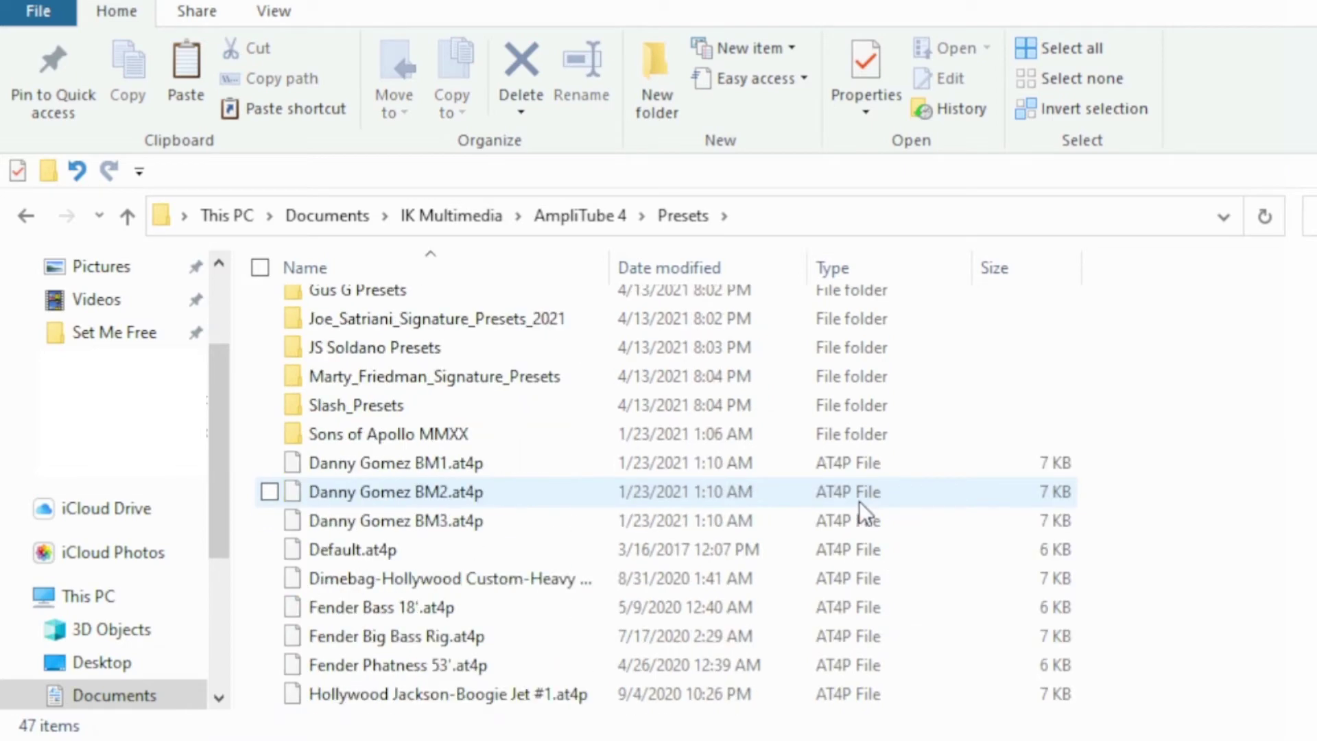
scroll(859, 501, "up", 3)
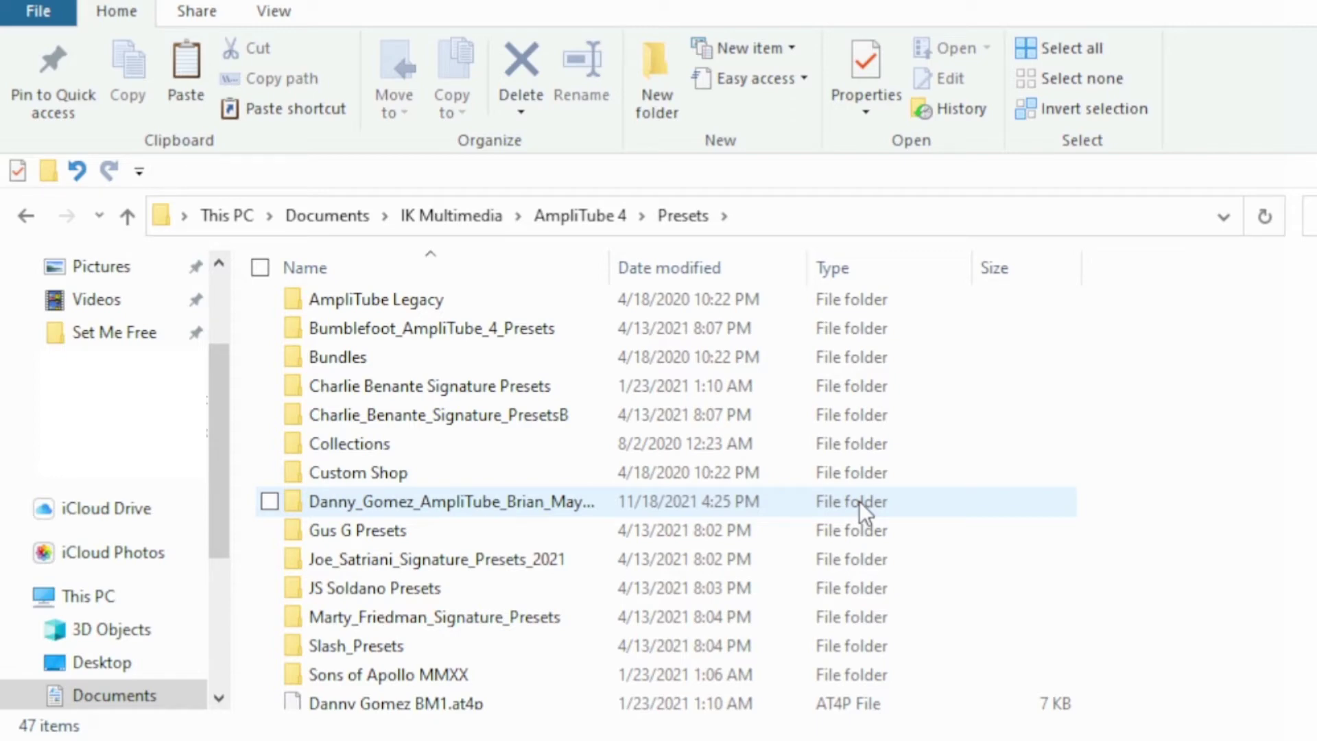
scroll(859, 501, "down", 9)
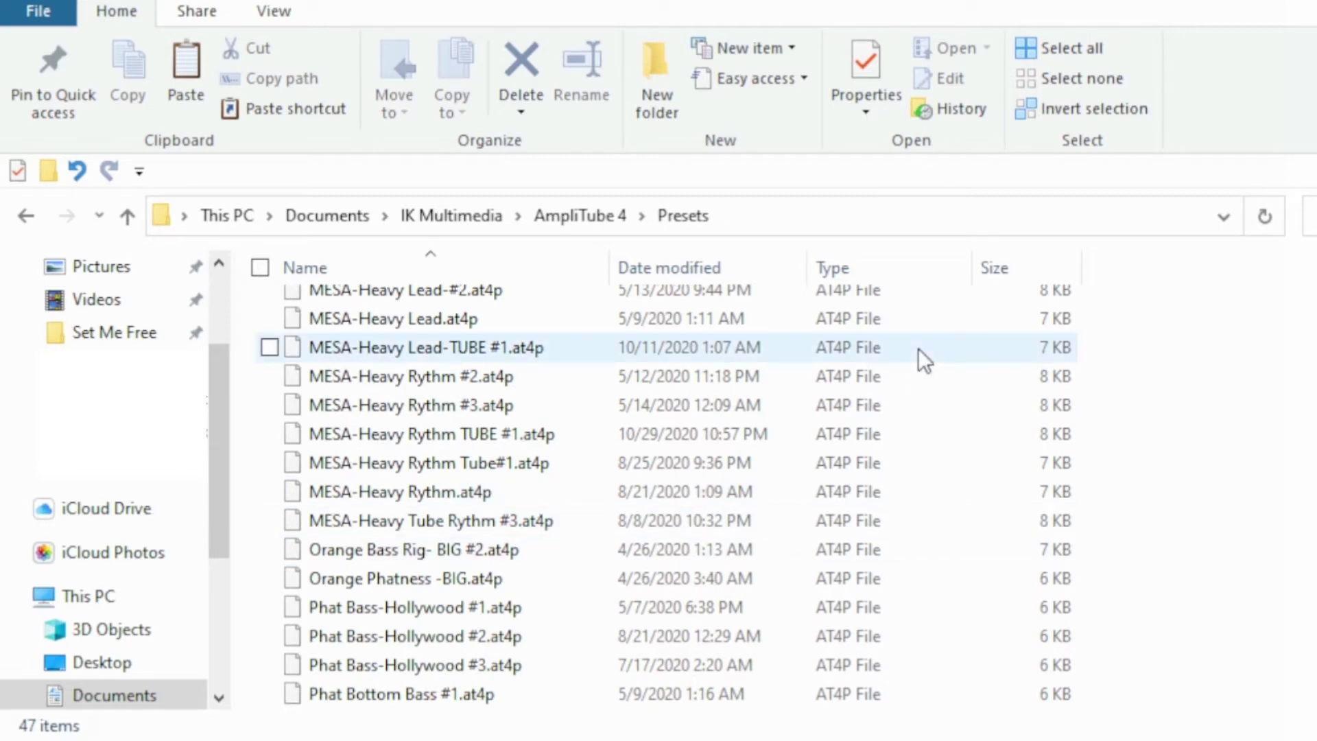
key("ctrl+v")
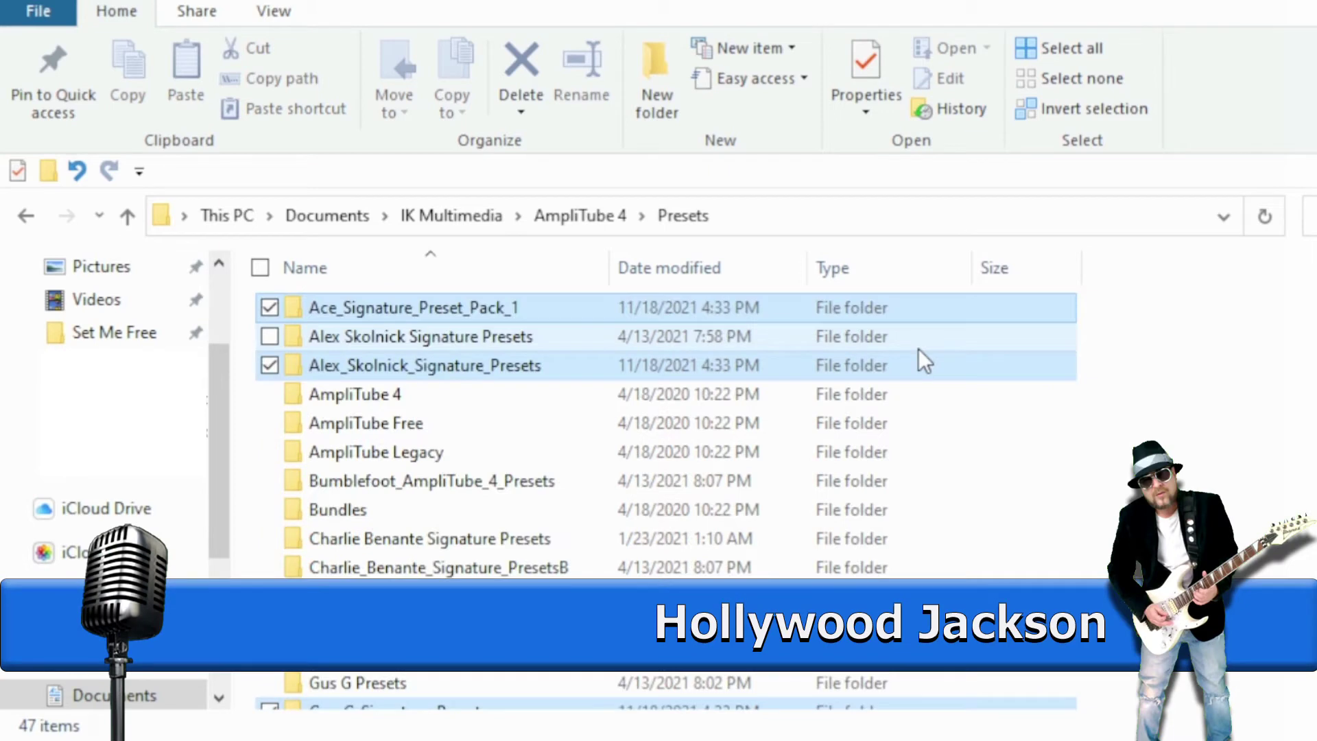
scroll(1039, 497, "down", 6)
scroll(1039, 497, "up", 6)
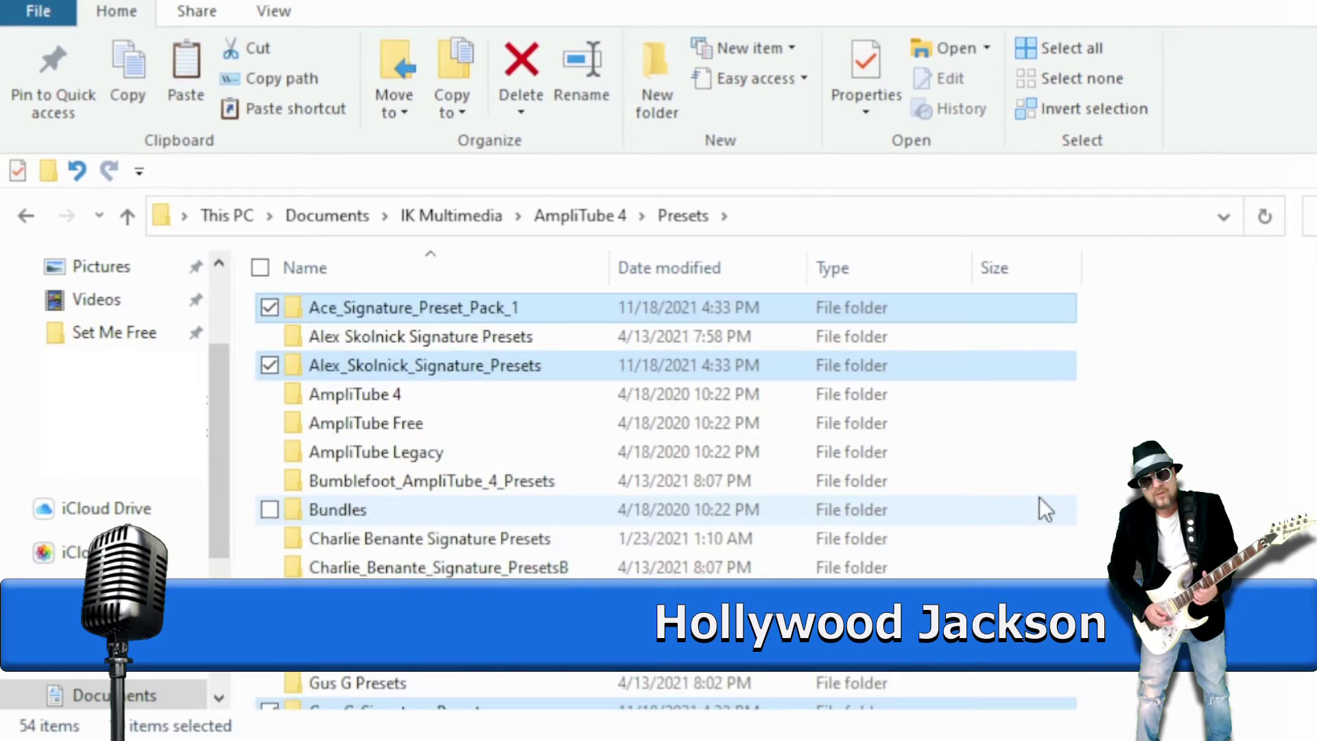
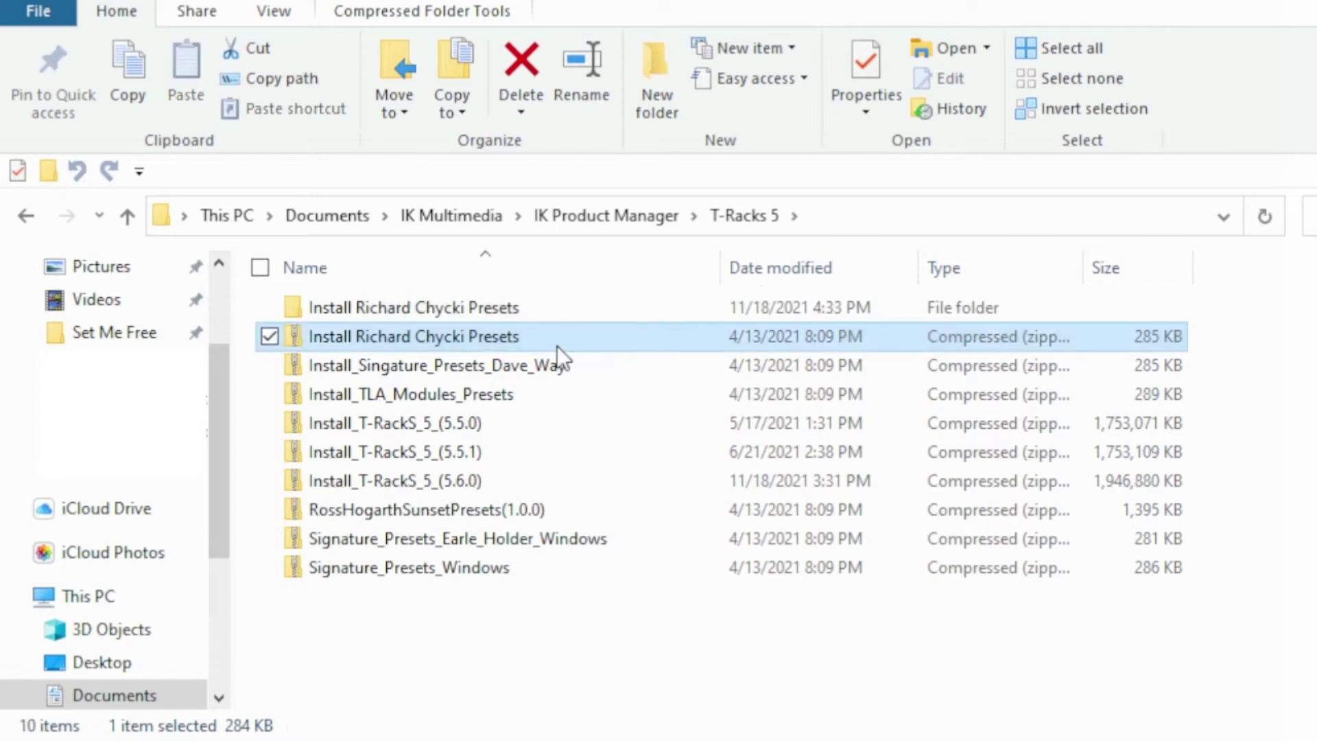
Extract the remaining preset archives in IK Product Manager > T-Racks 5, and install the Richard Chycki Signature Presets, accepting the license agreement
left_click(503, 370)
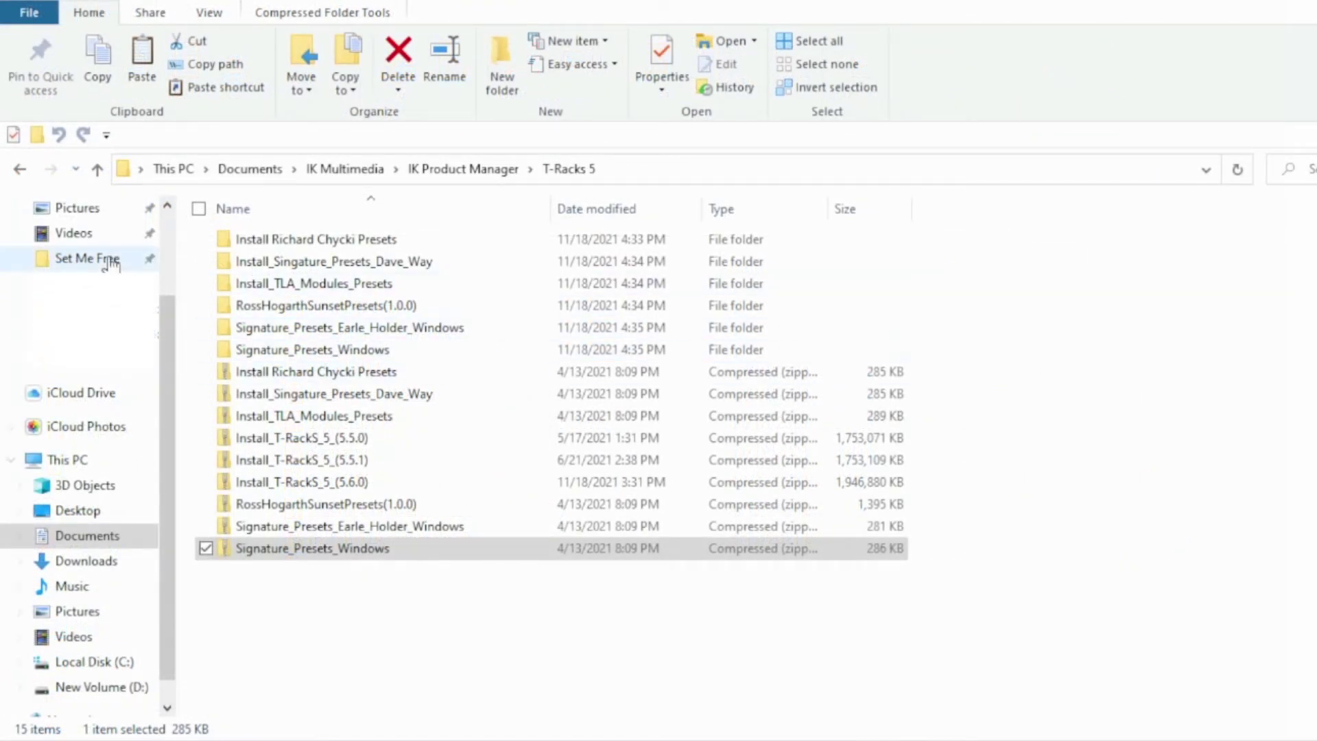
double_click(288, 240)
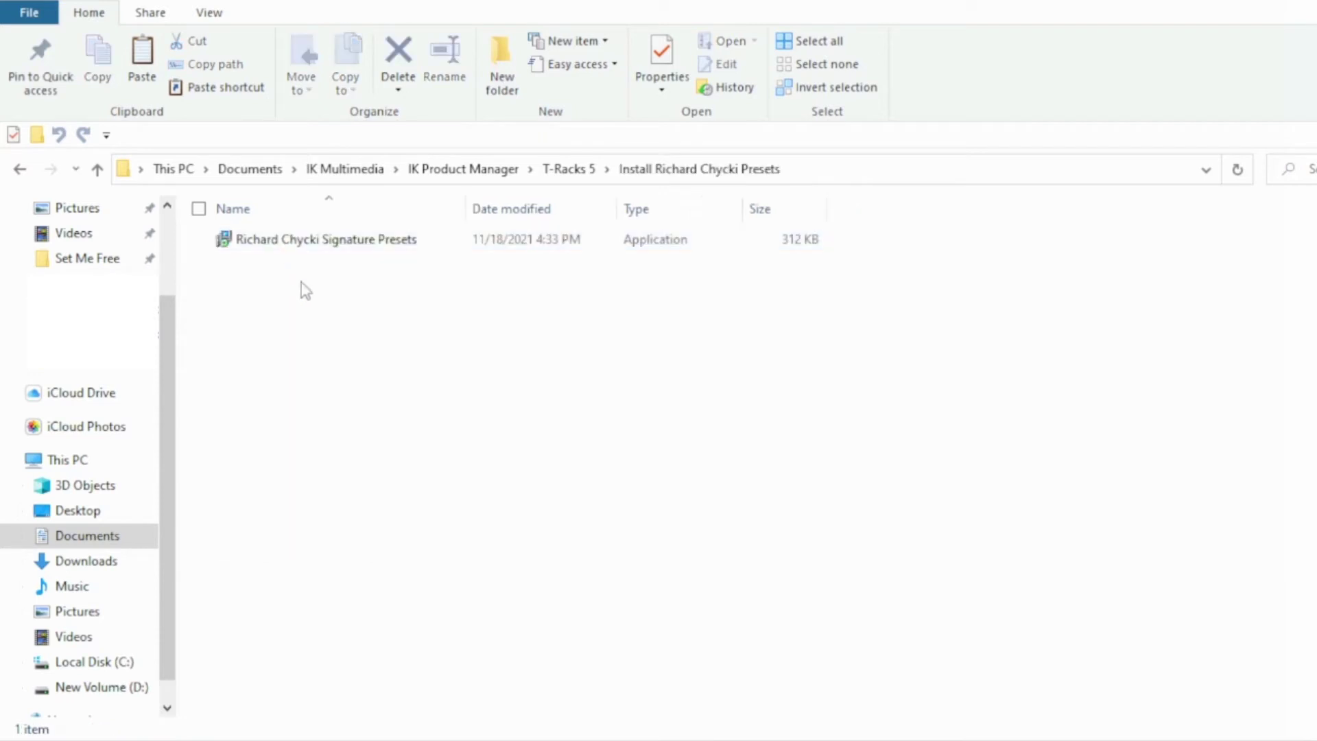
double_click(341, 241)
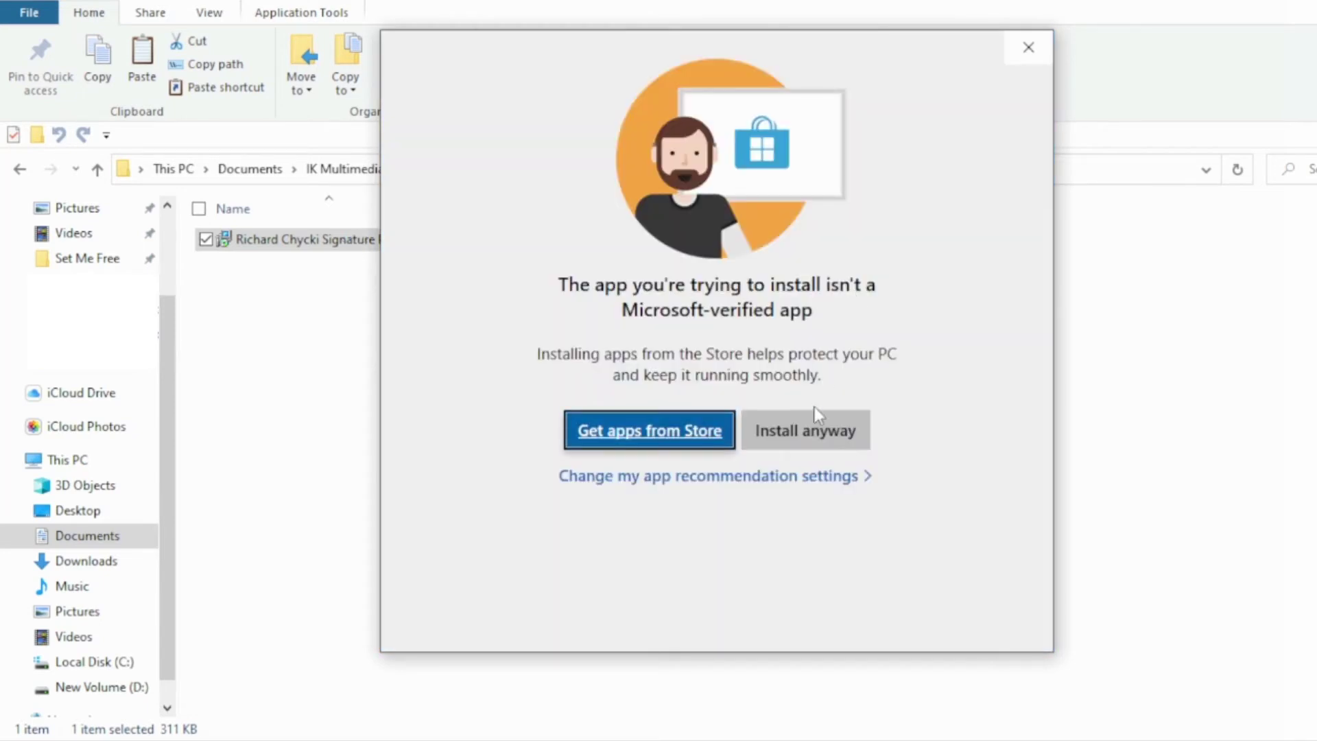
left_click(814, 413)
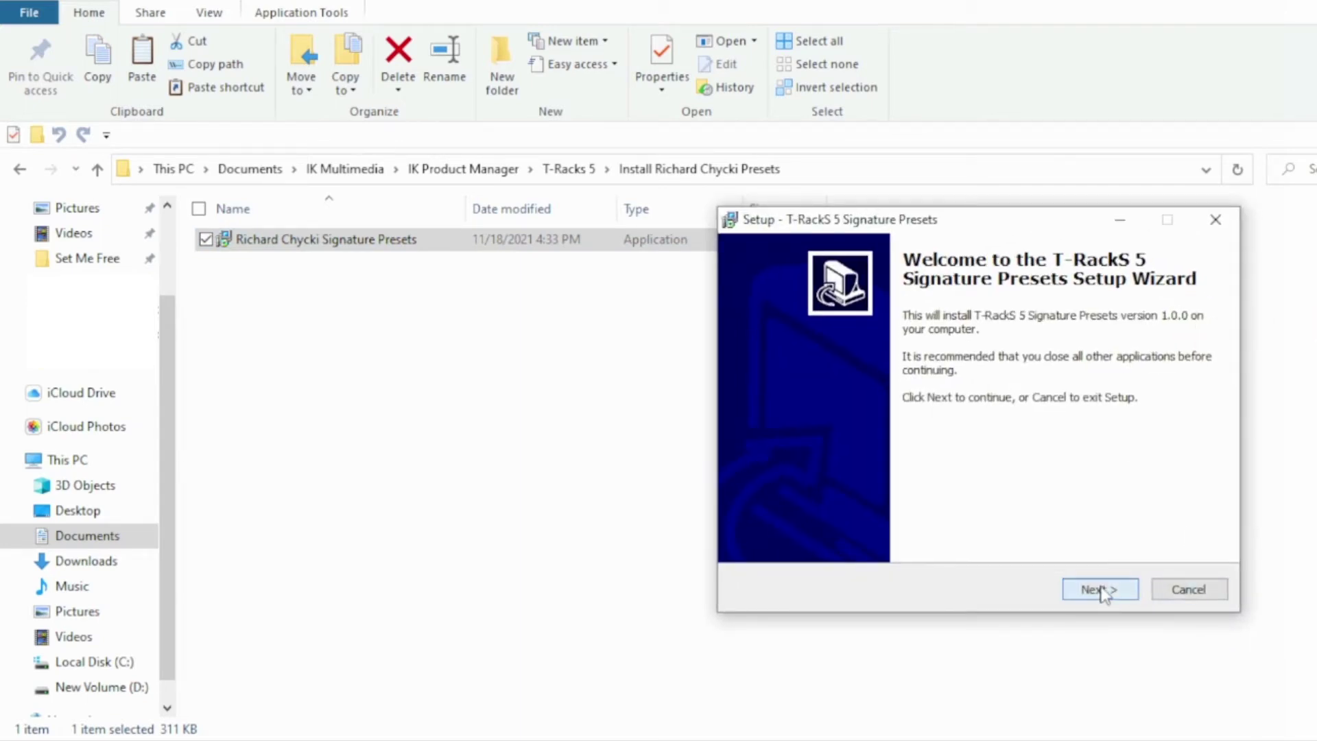
left_click(1100, 590)
left_click(766, 524)
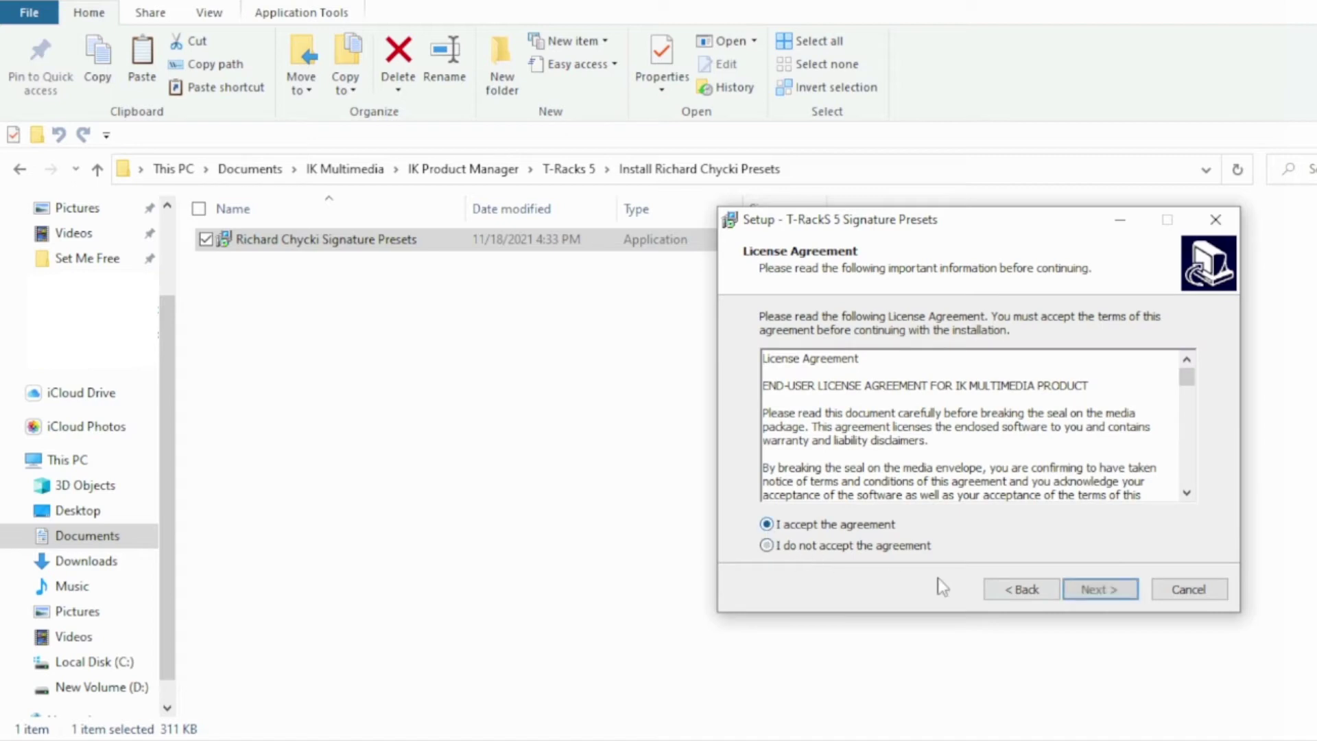
left_click(1098, 589)
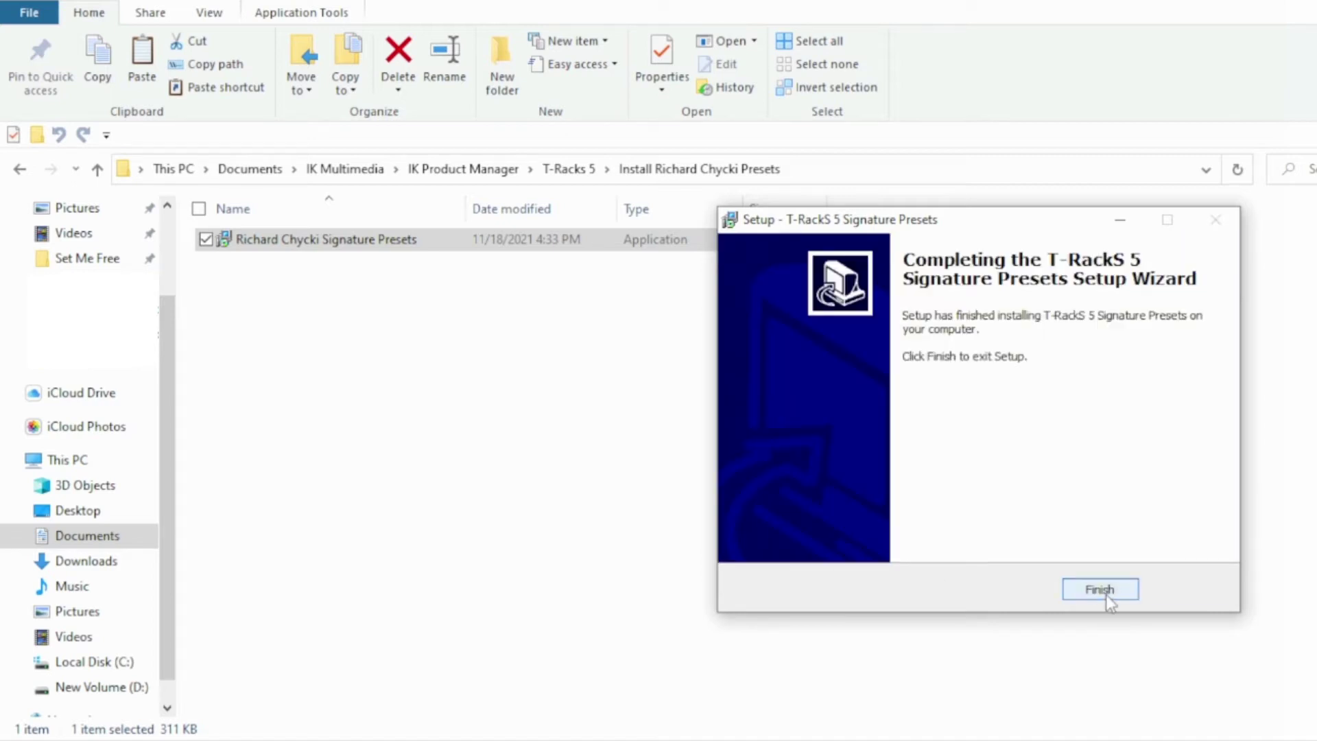
left_click(1099, 589)
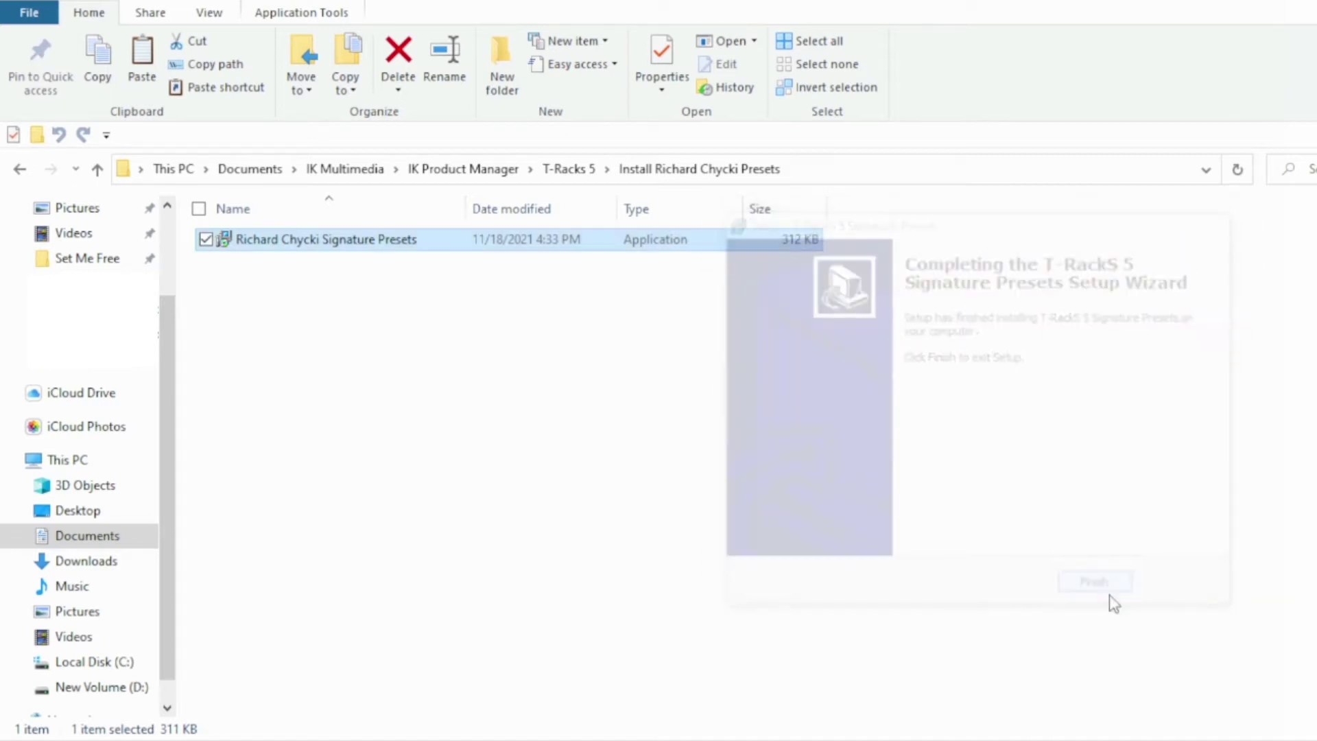
Install the Dave Way signature presets from the Install_Singature_Presets_Dave_Way folder in T-Racks 5, allowing the unverified app and accepting the license agreement
left_click(20, 171)
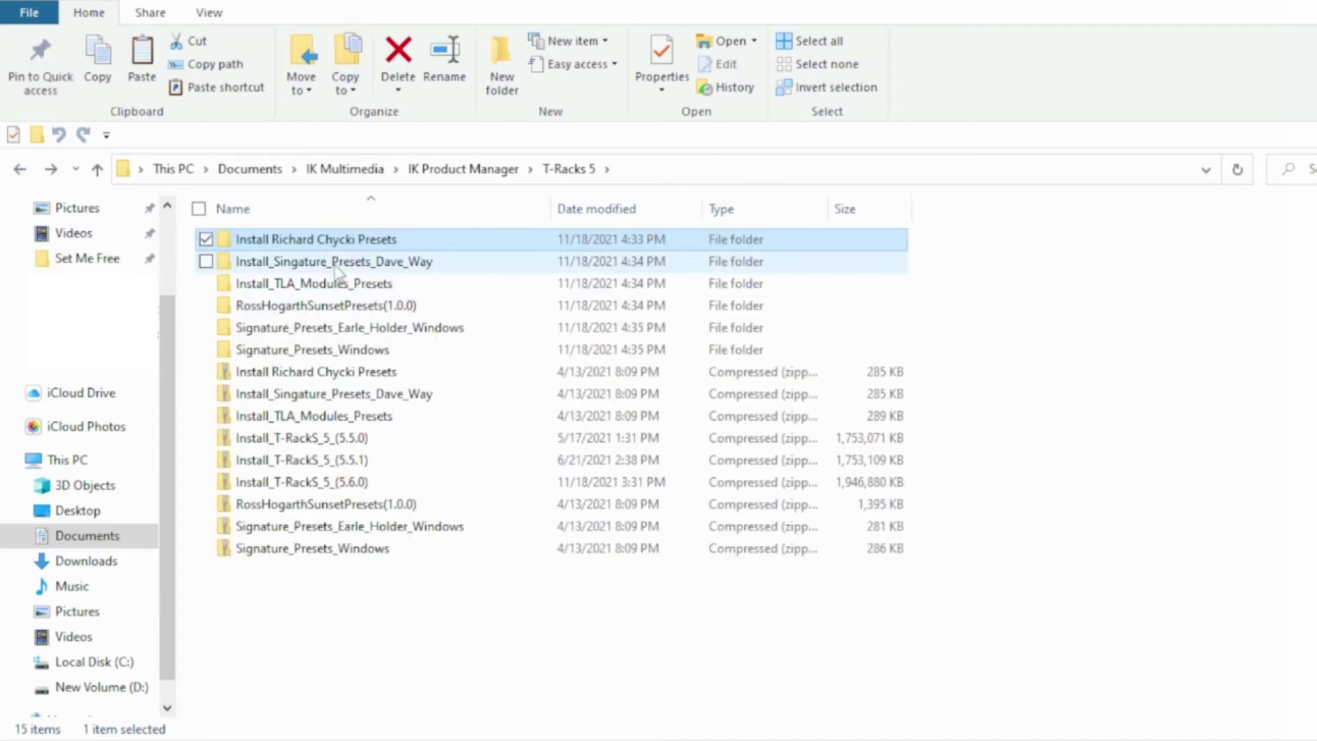
double_click(336, 266)
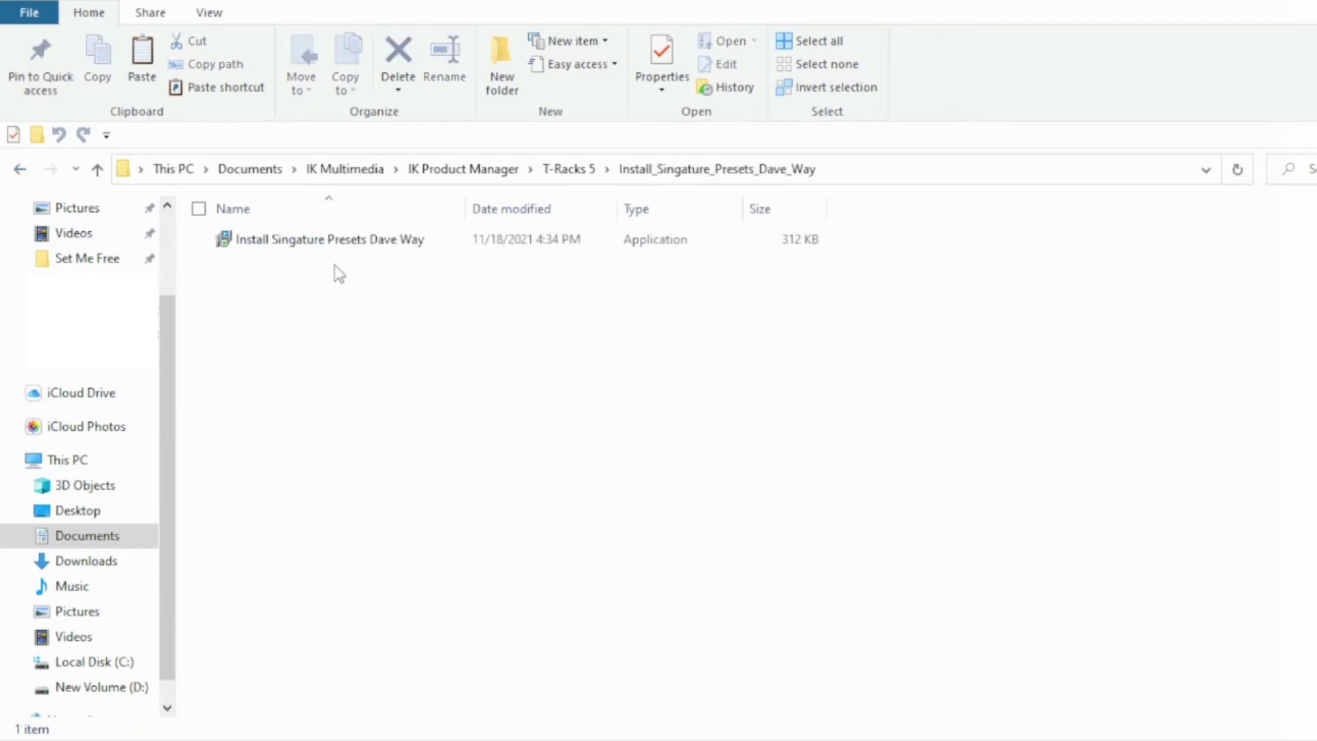
double_click(342, 242)
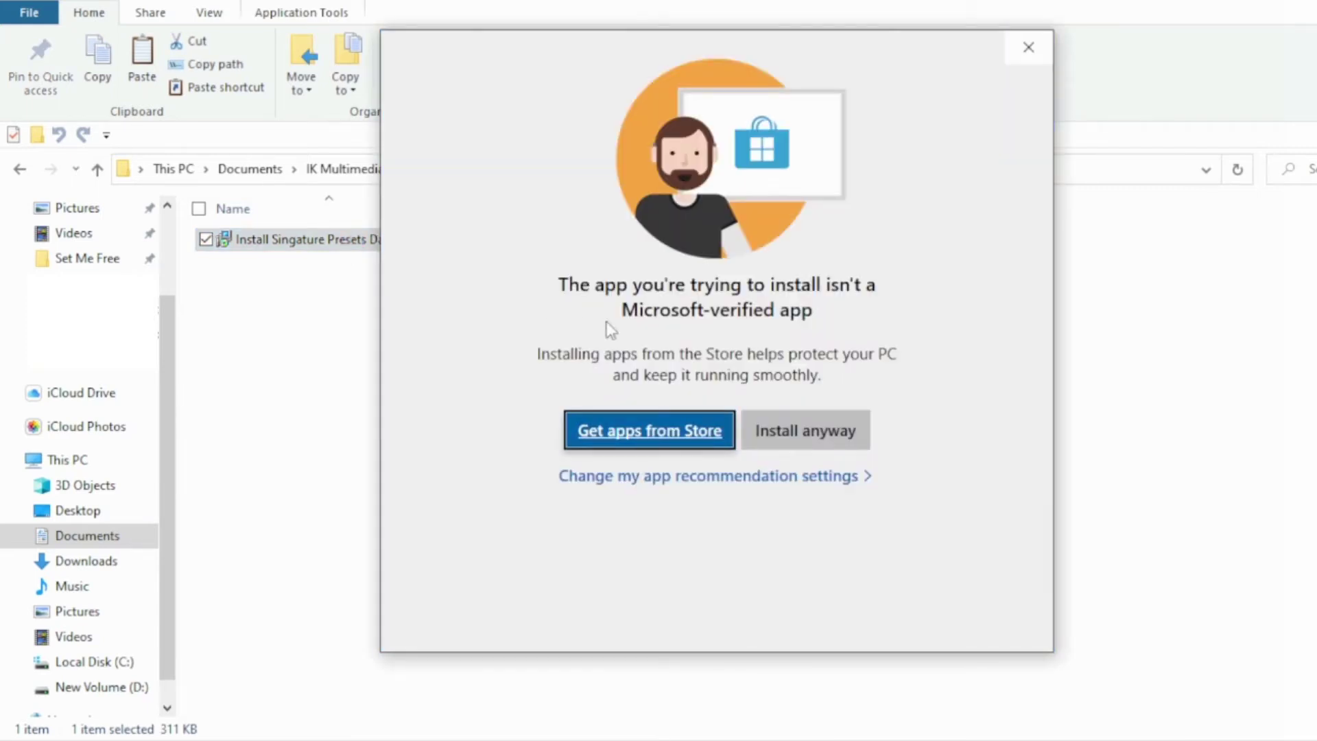
left_click(845, 439)
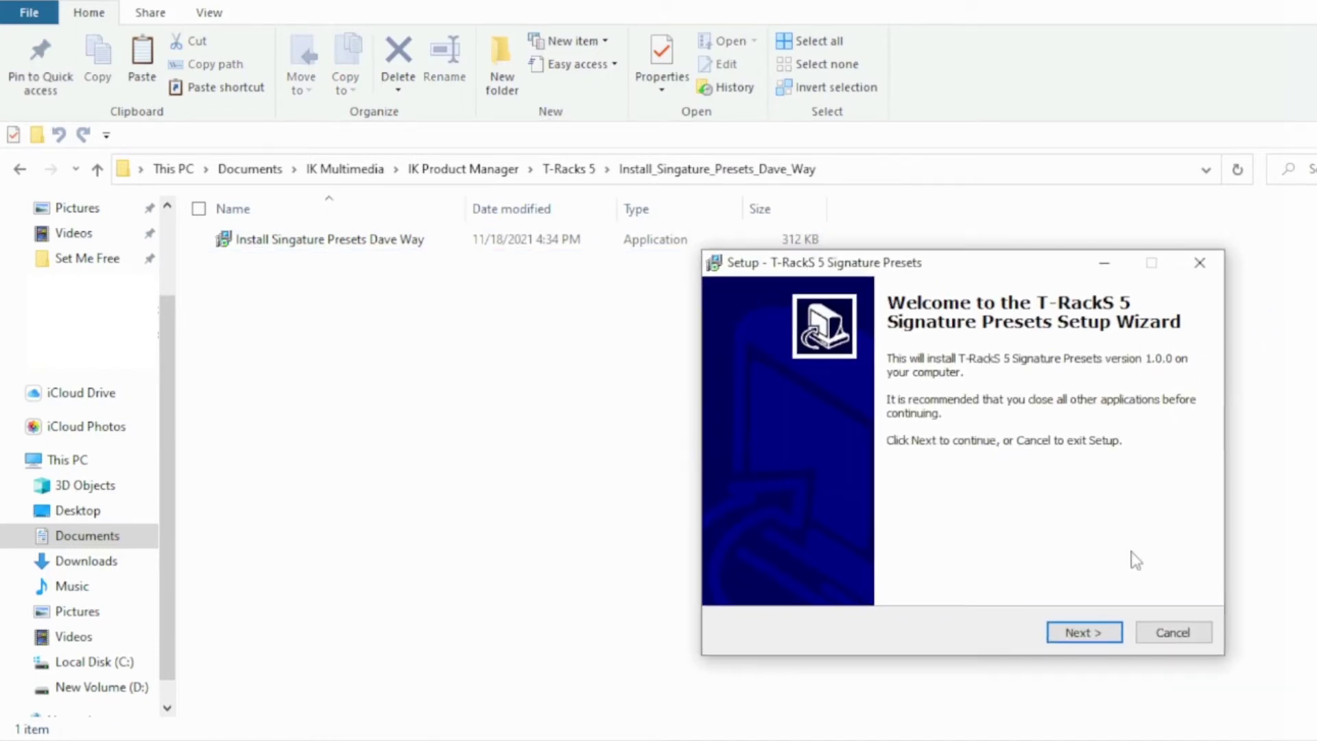
left_click(1086, 633)
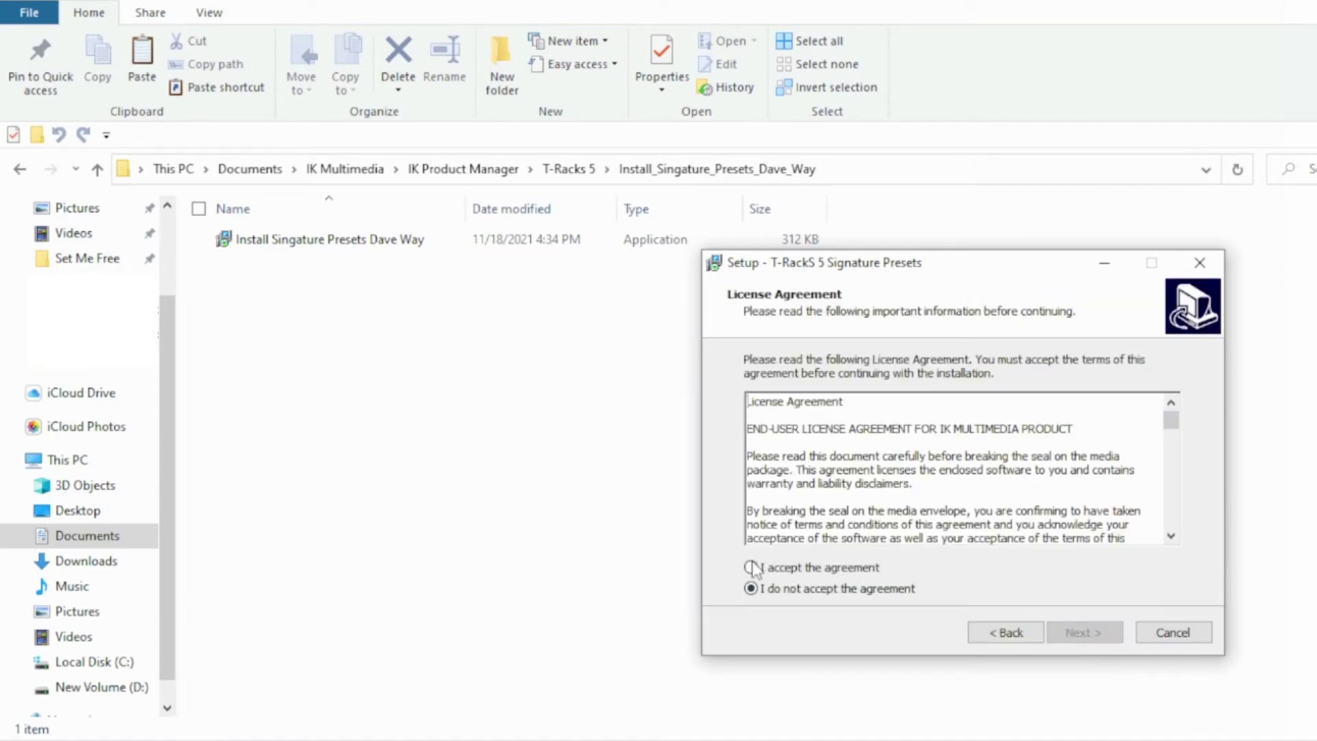
left_click(751, 567)
left_click(1084, 632)
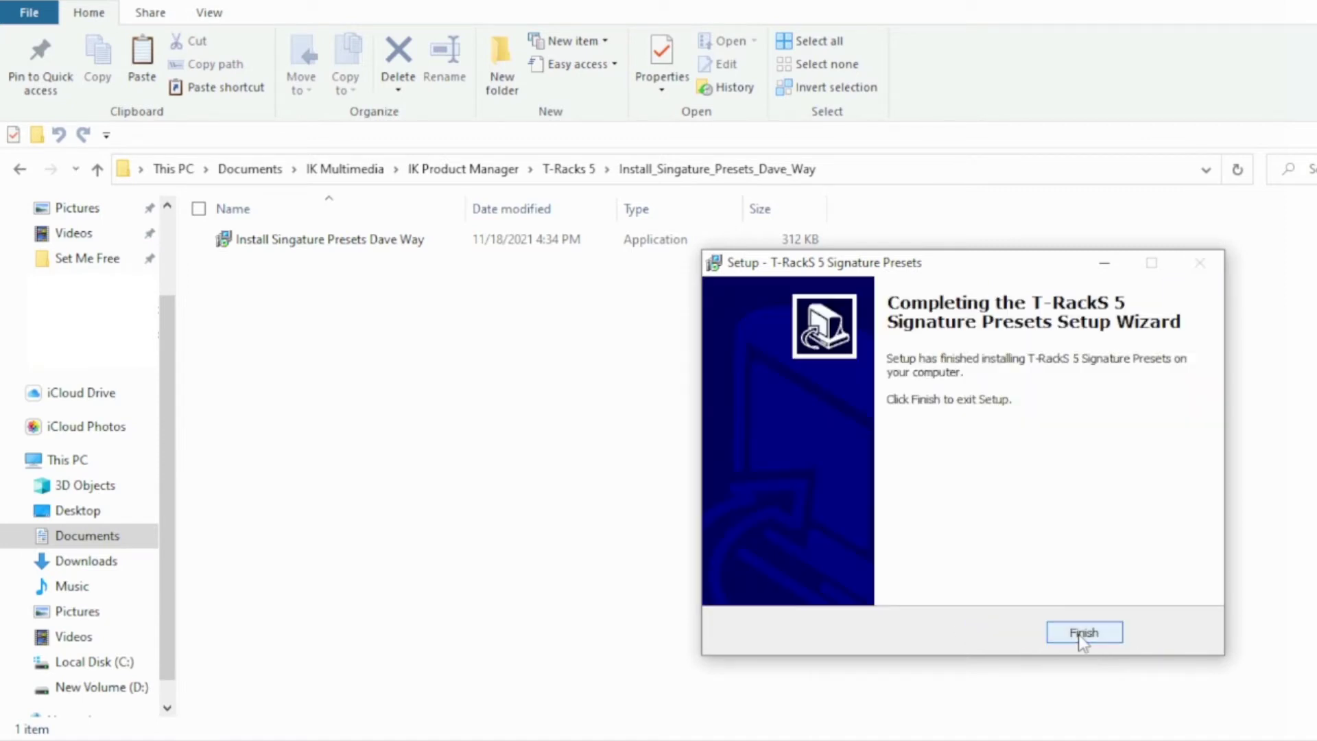
left_click(1081, 632)
Install the TLA Module Presets from the Install_TLA_Modules_Presets folder, allowing the unrecognized app and accepting the license agreement
key("BackSpace")
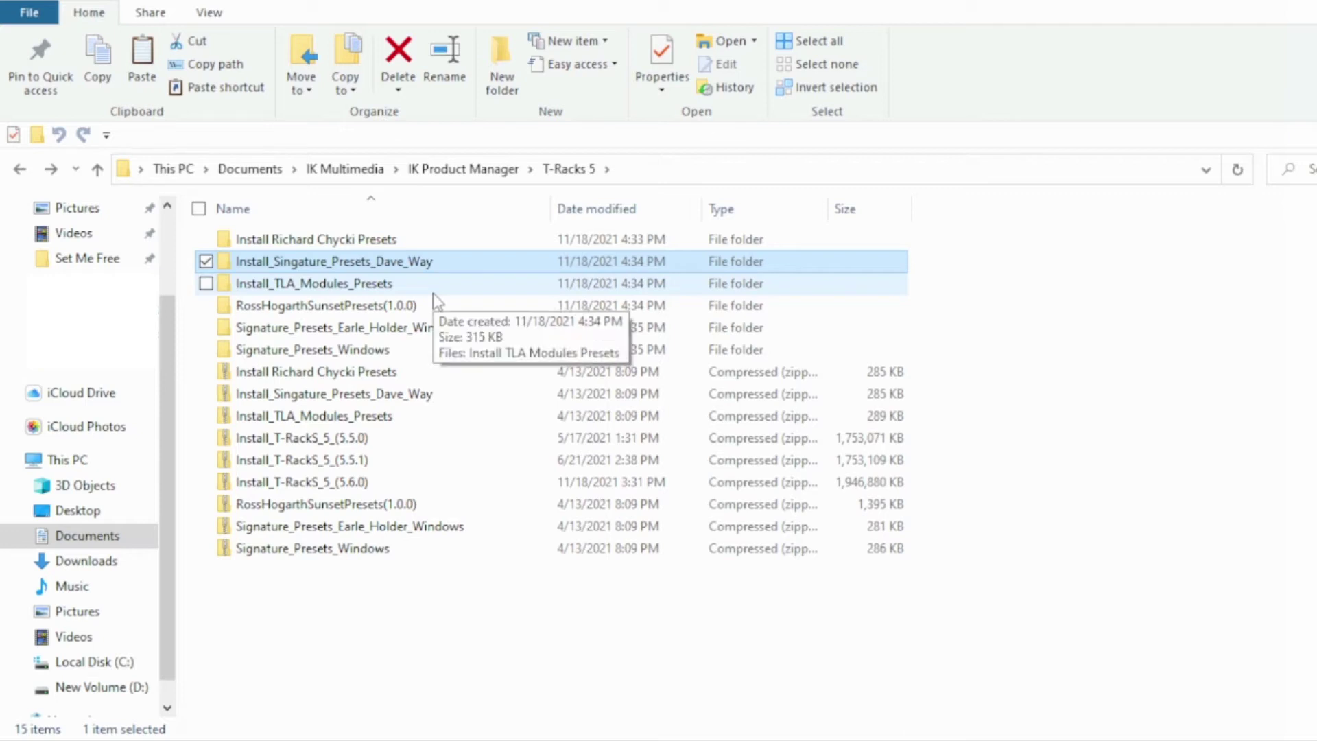
double_click(415, 289)
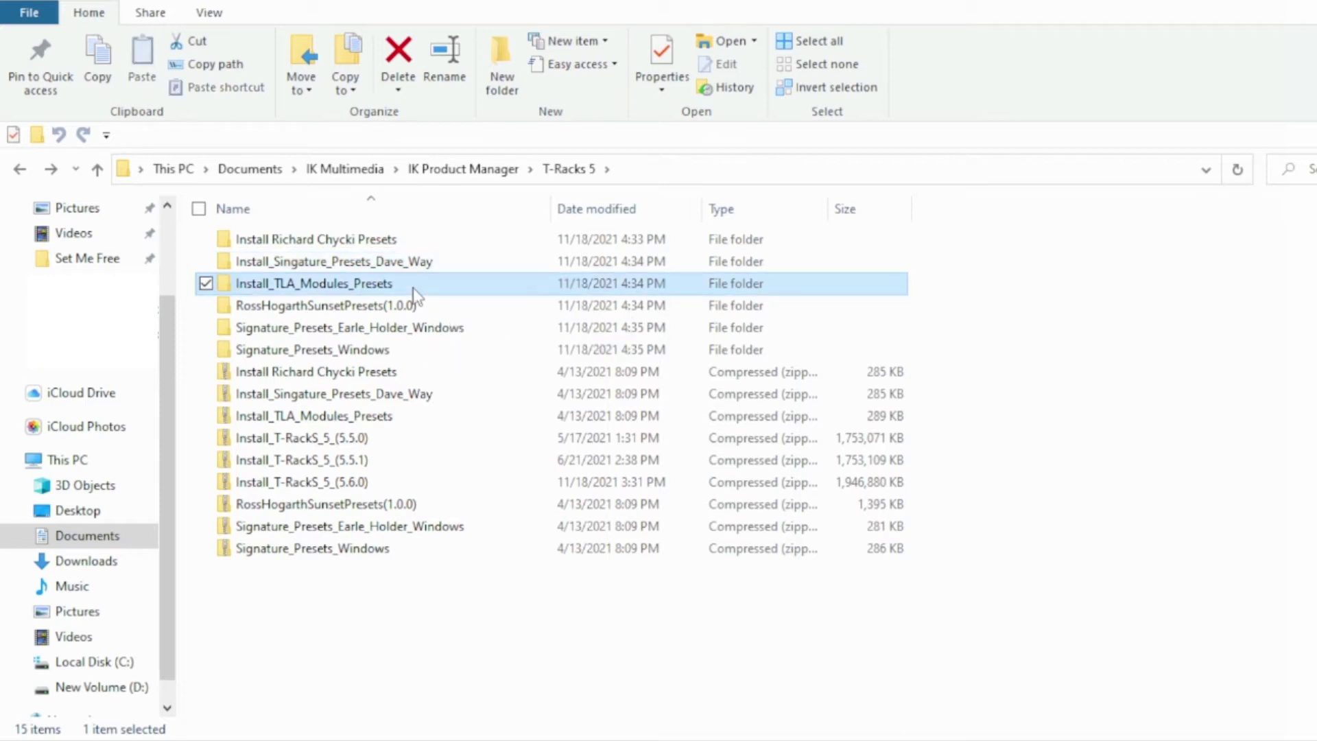
double_click(341, 249)
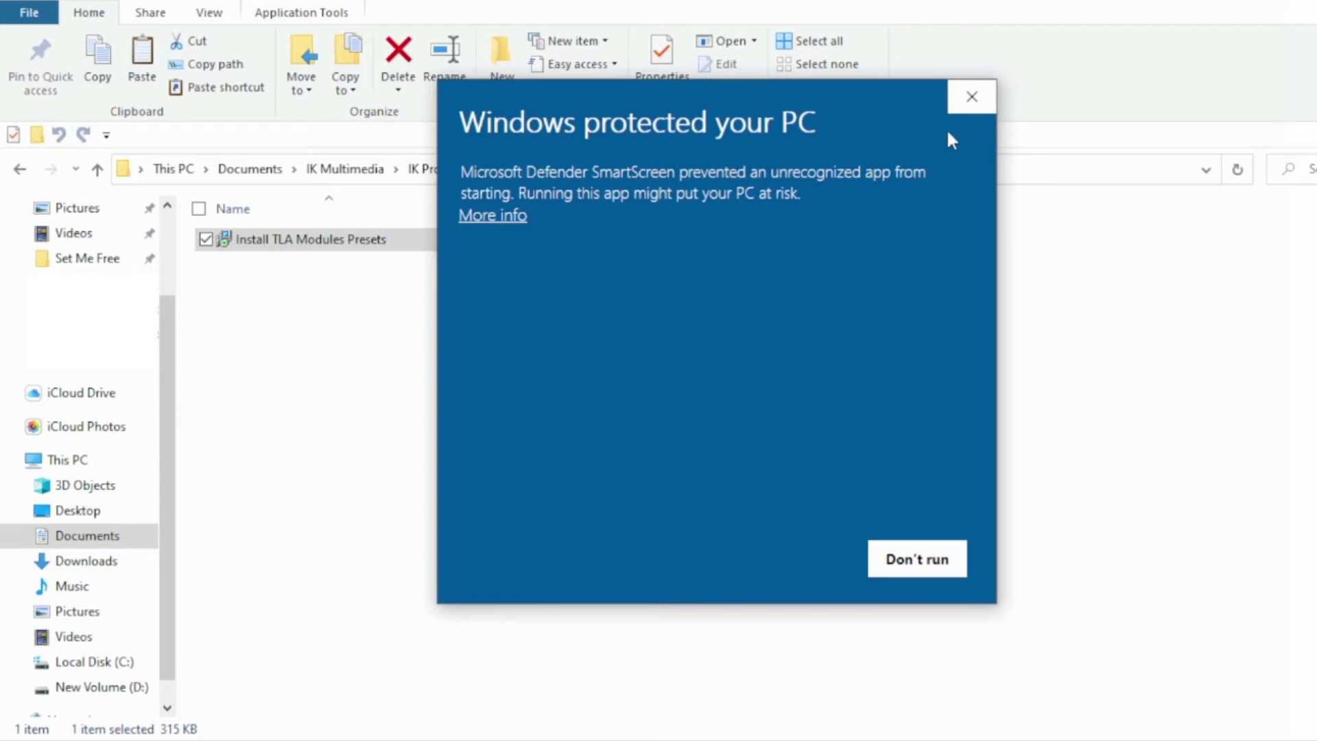
left_click(977, 101)
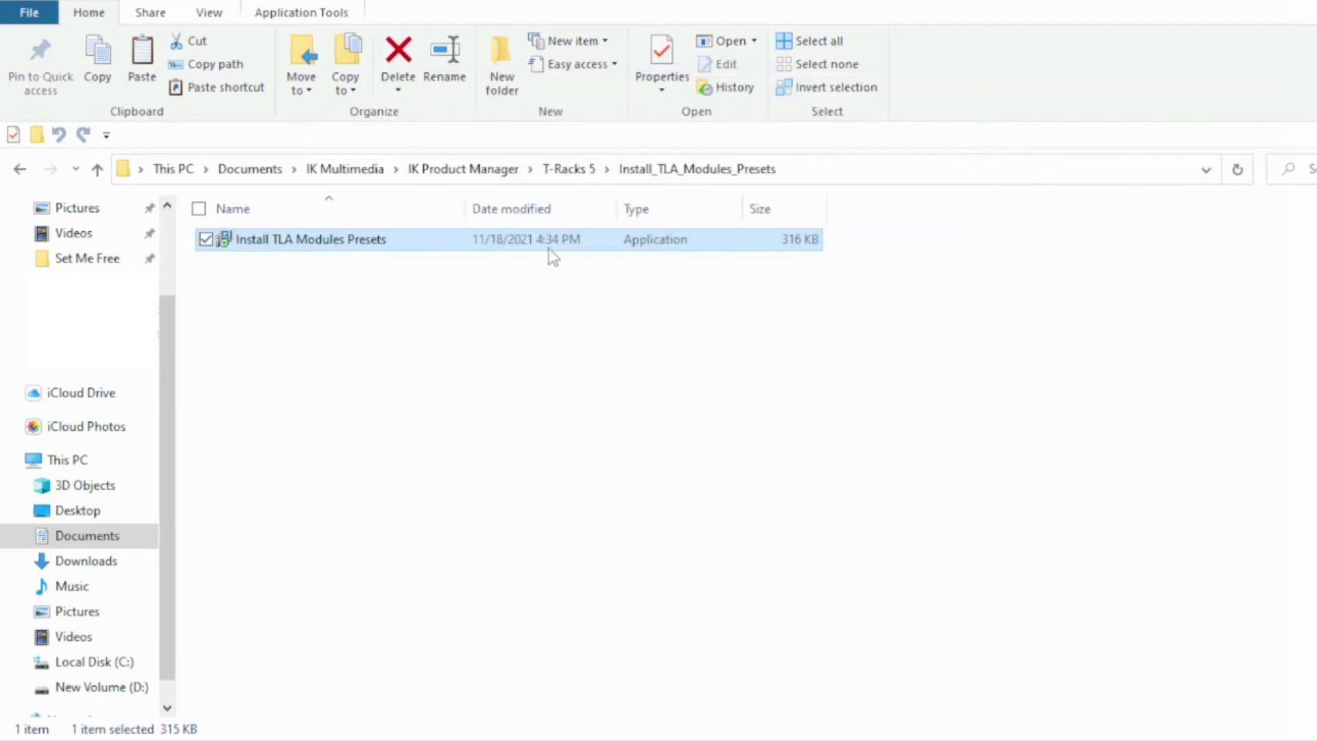
double_click(499, 243)
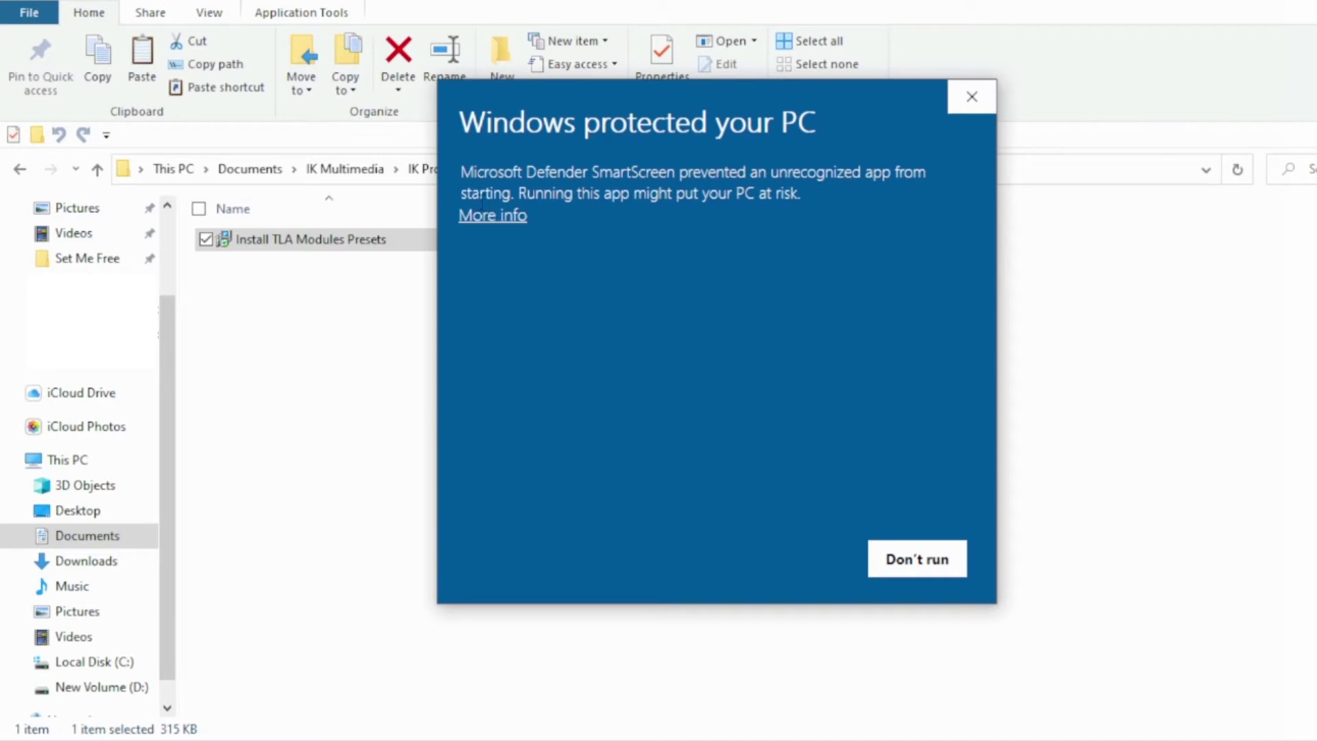
left_click(504, 216)
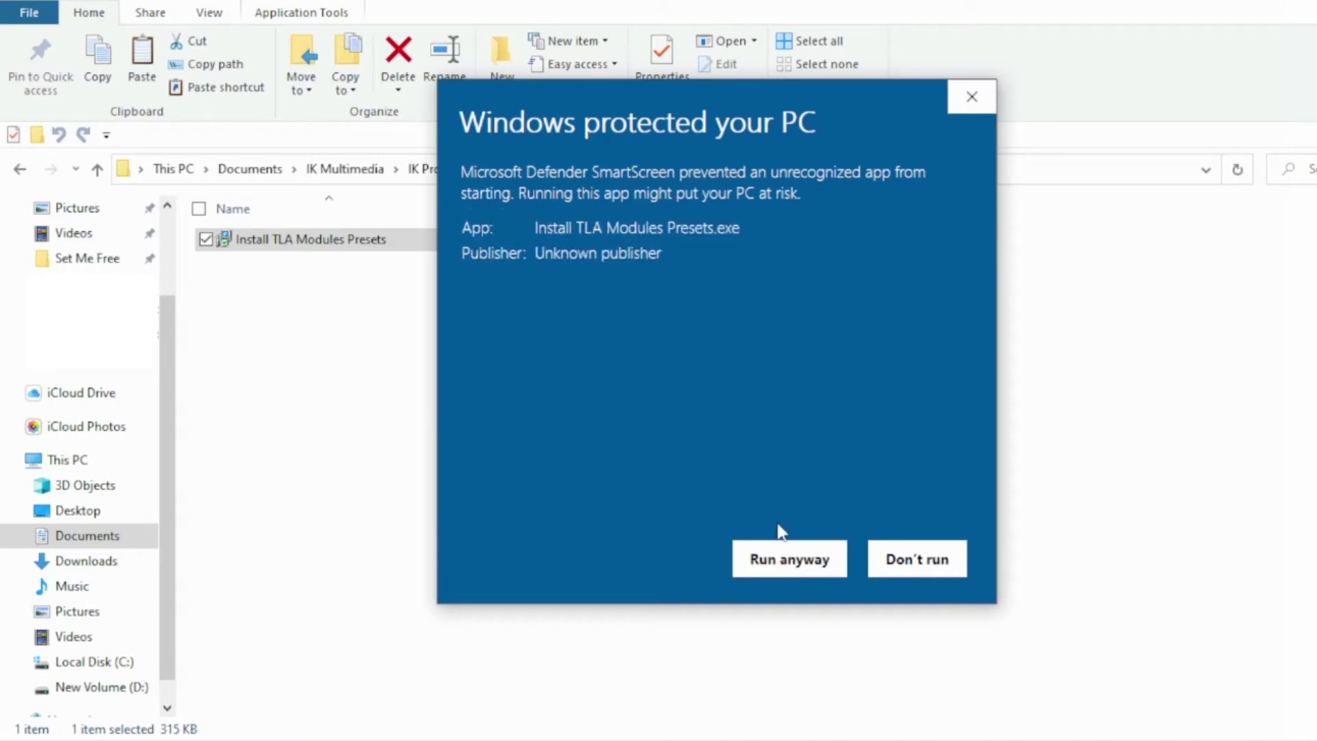
left_click(804, 566)
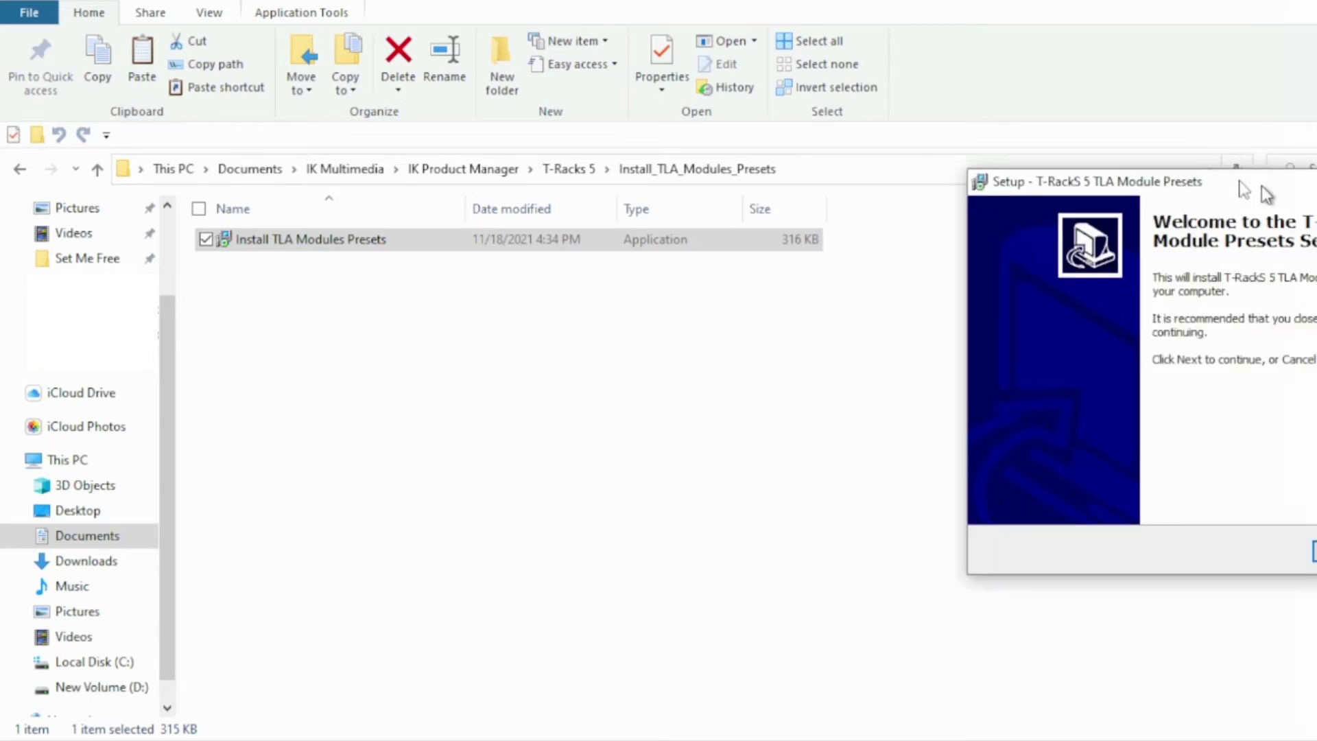
left_click_drag(1302, 185, 916, 175)
left_click(1009, 550)
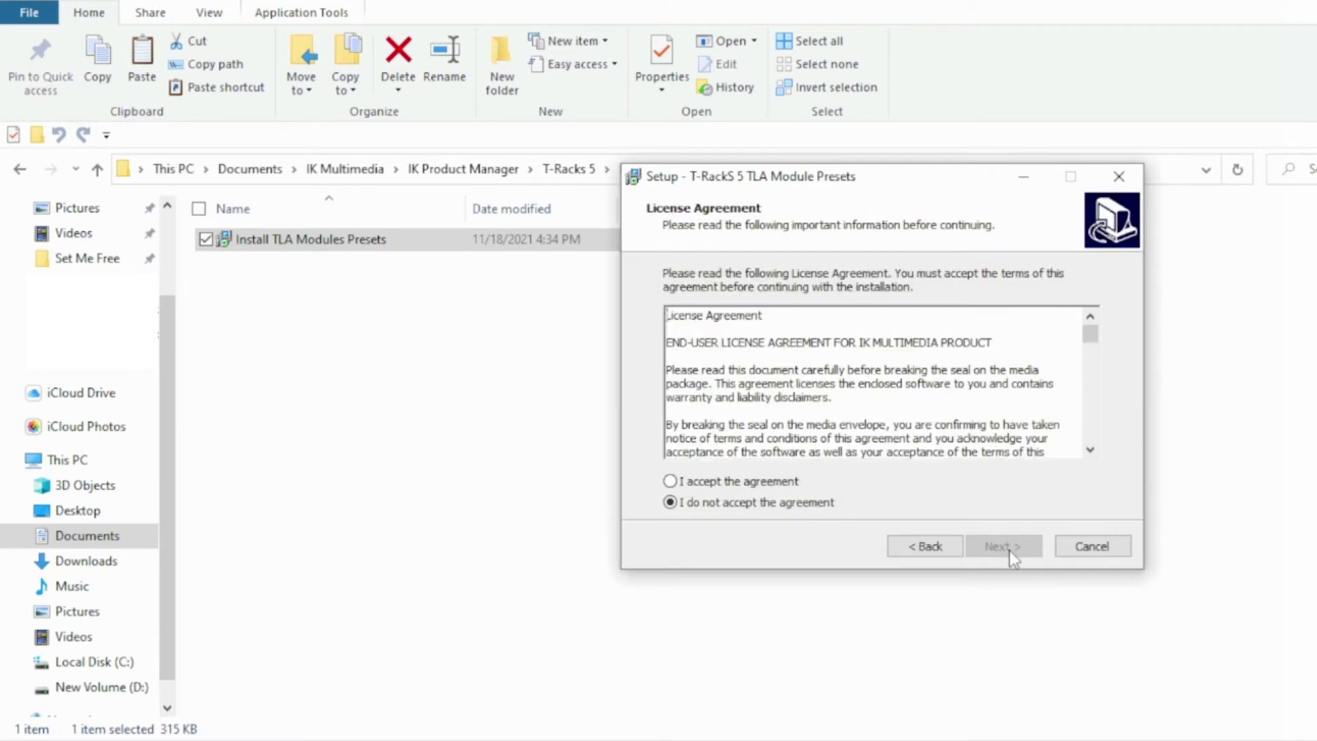
left_click(670, 480)
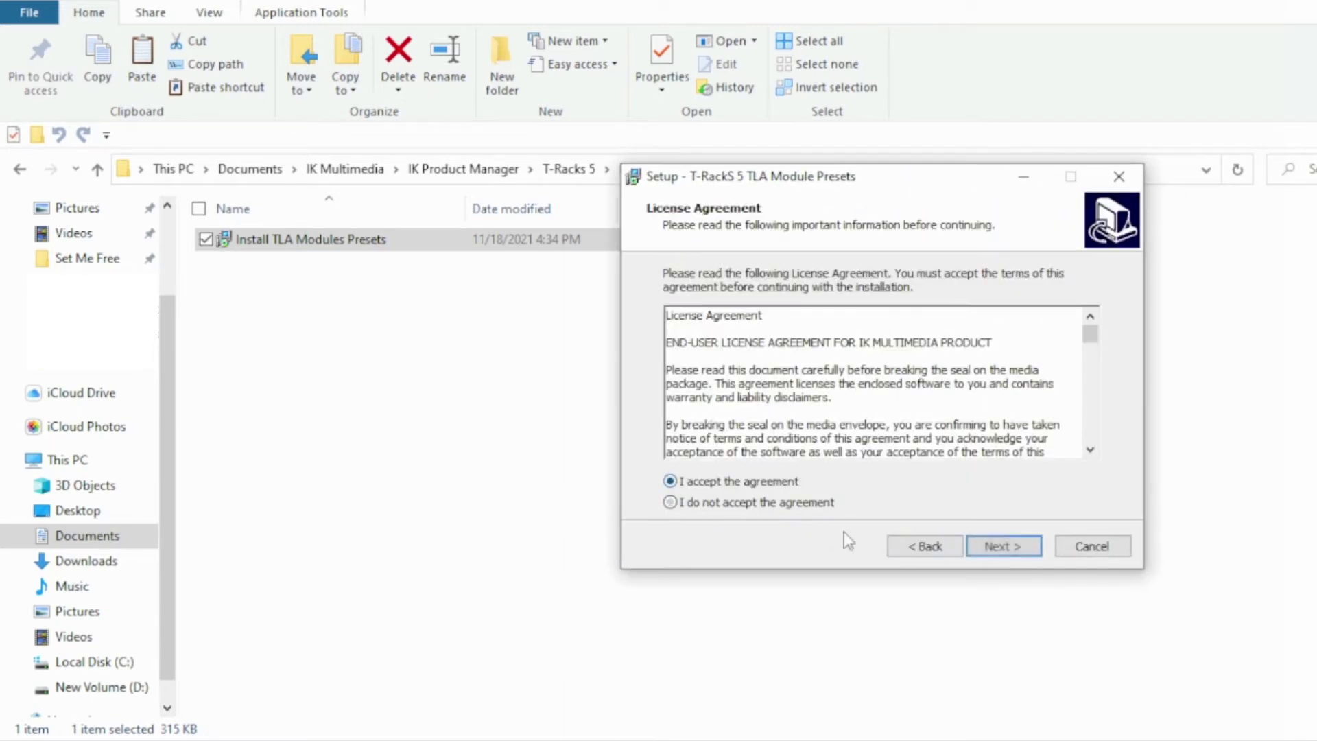
left_click(995, 549)
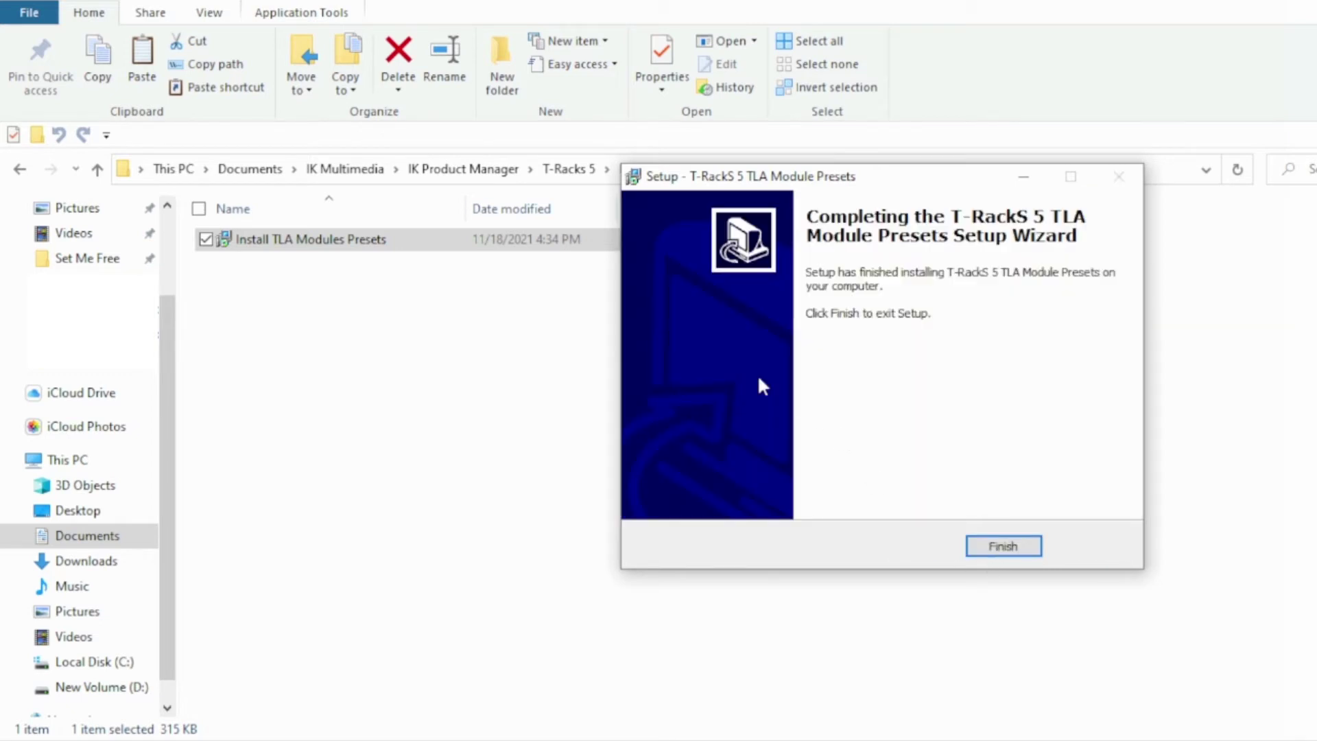
left_click(997, 550)
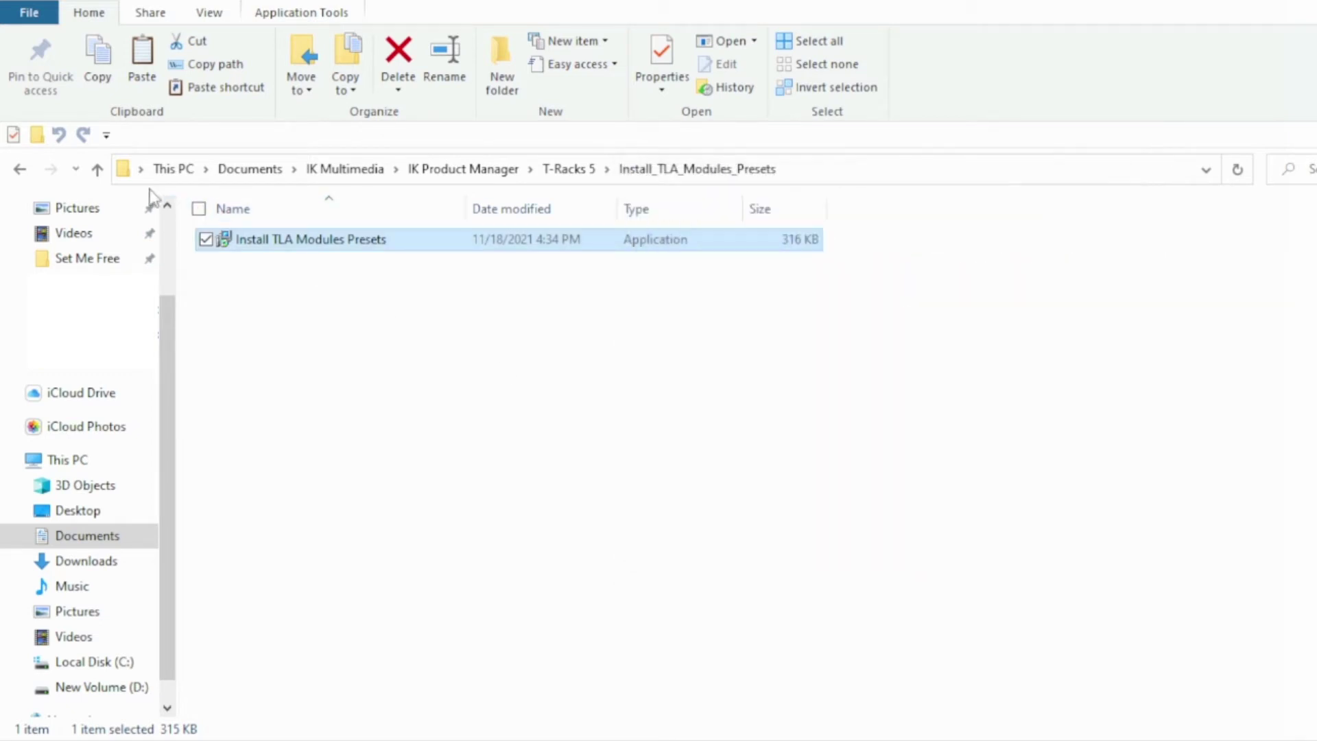
Install the Ross Hogarth Sunset Presets from the RossHogarthSunsetPresets(1.0.0) folder in T-Racks 5, allowing the unrecognized app and accepting the license agreement
left_click(20, 168)
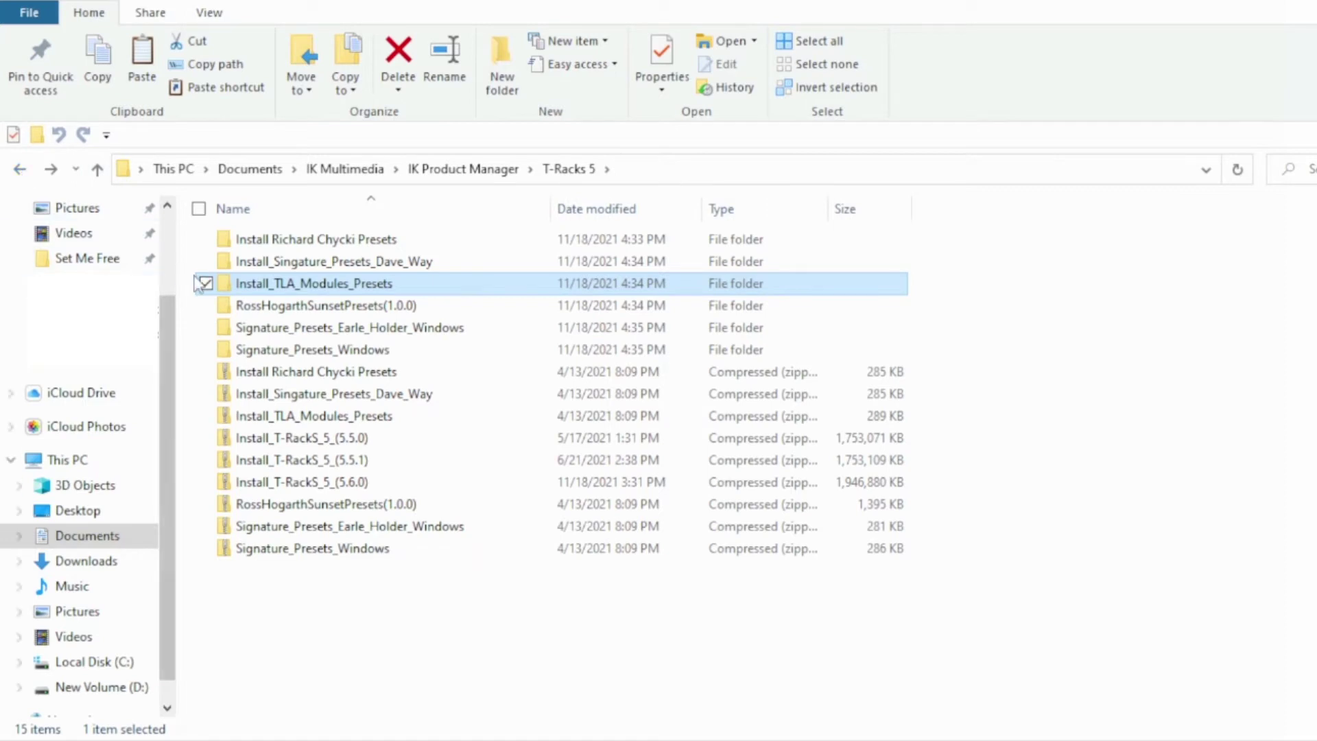
double_click(278, 306)
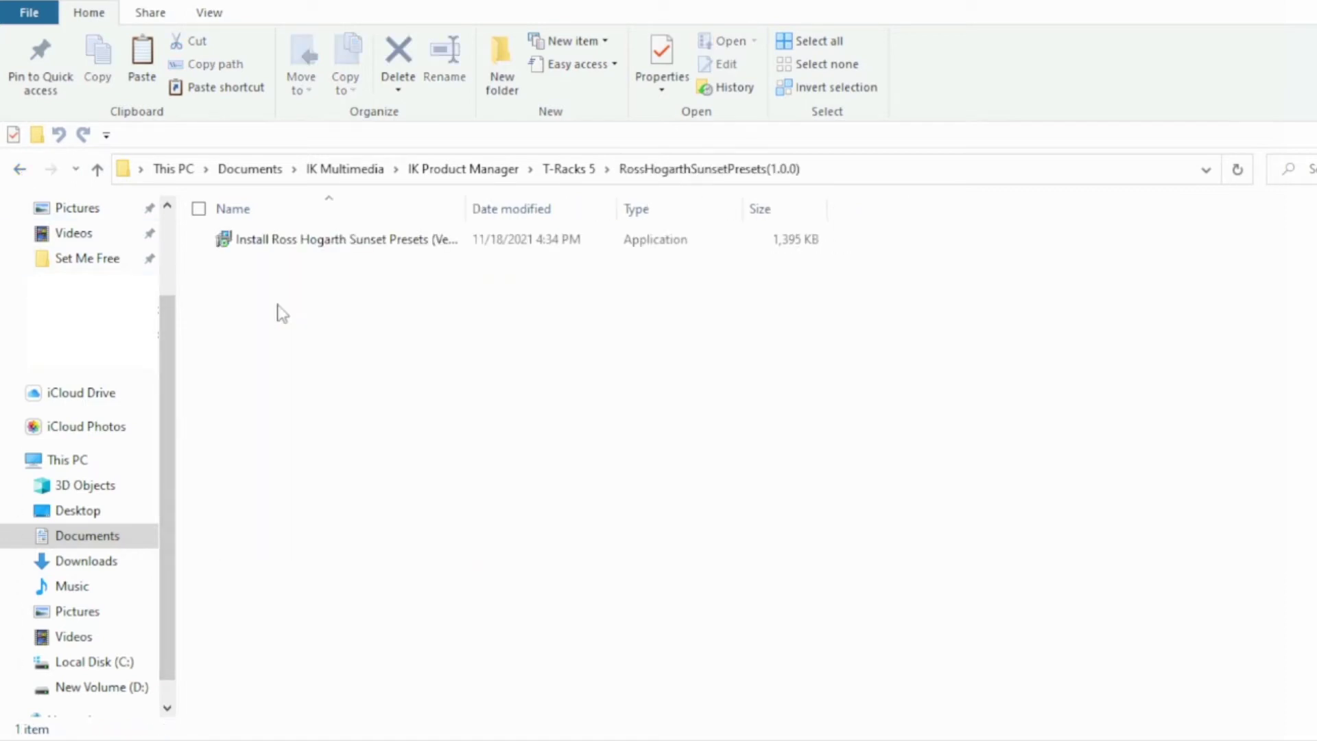
double_click(312, 241)
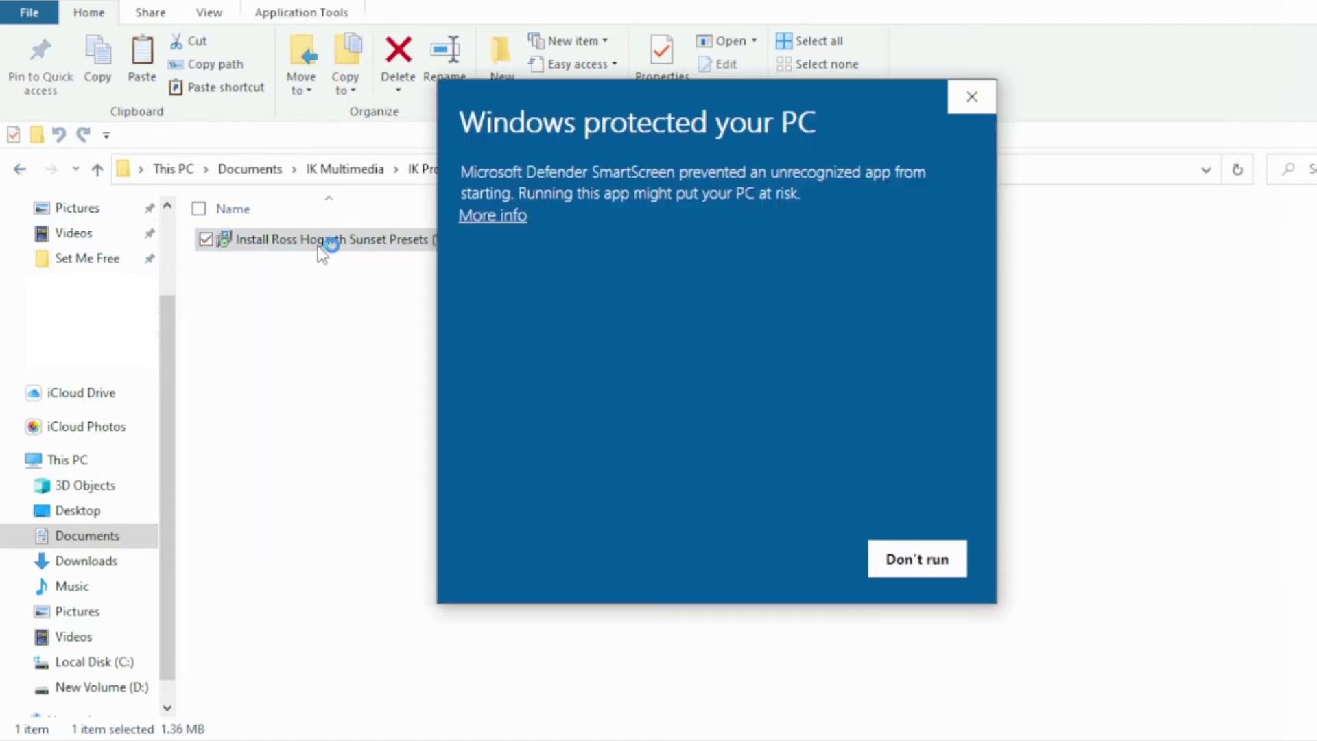
left_click(494, 216)
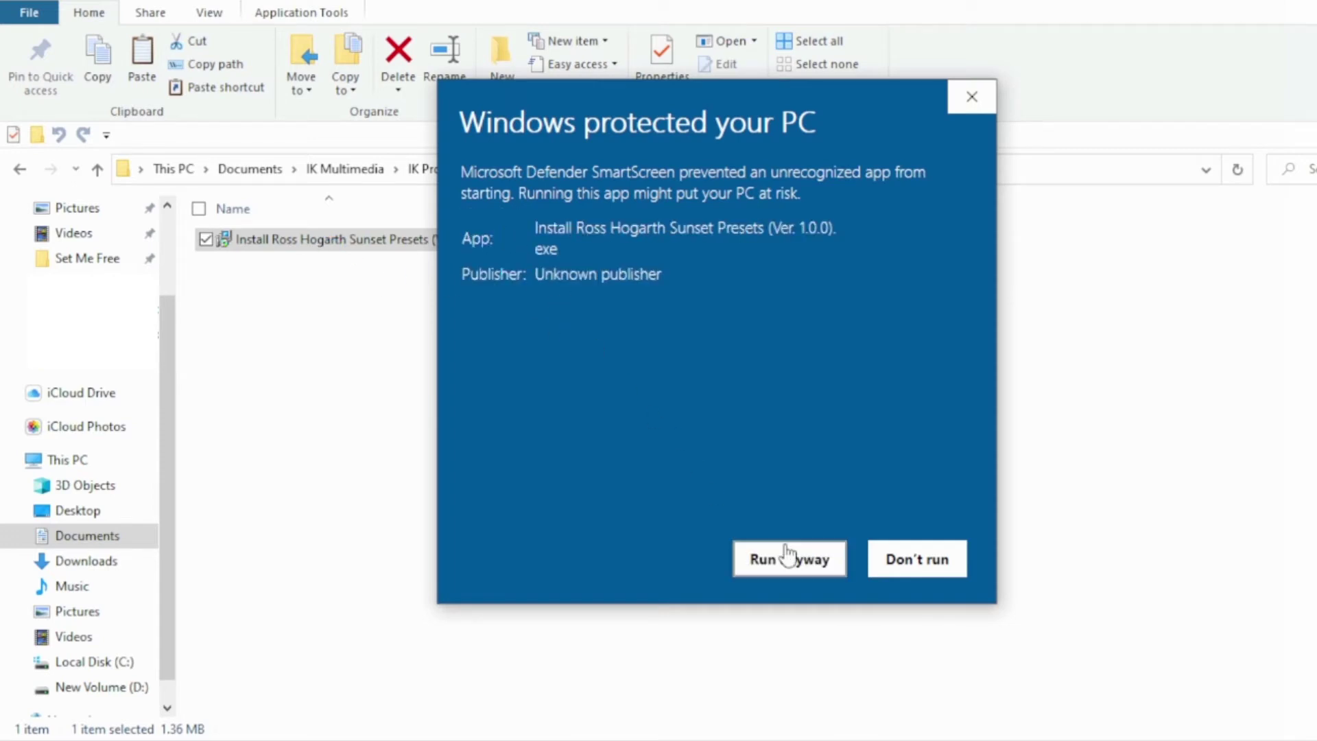
left_click(789, 559)
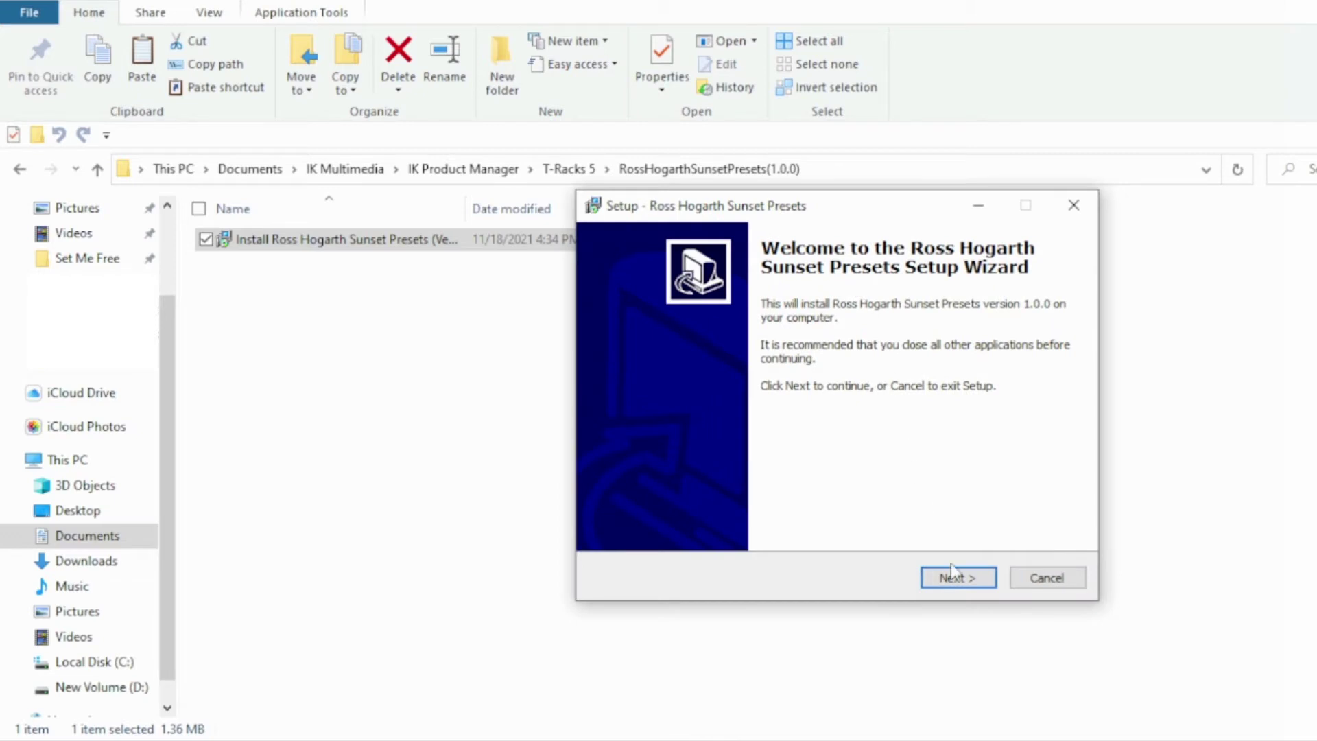
left_click(953, 577)
left_click(625, 513)
left_click(970, 581)
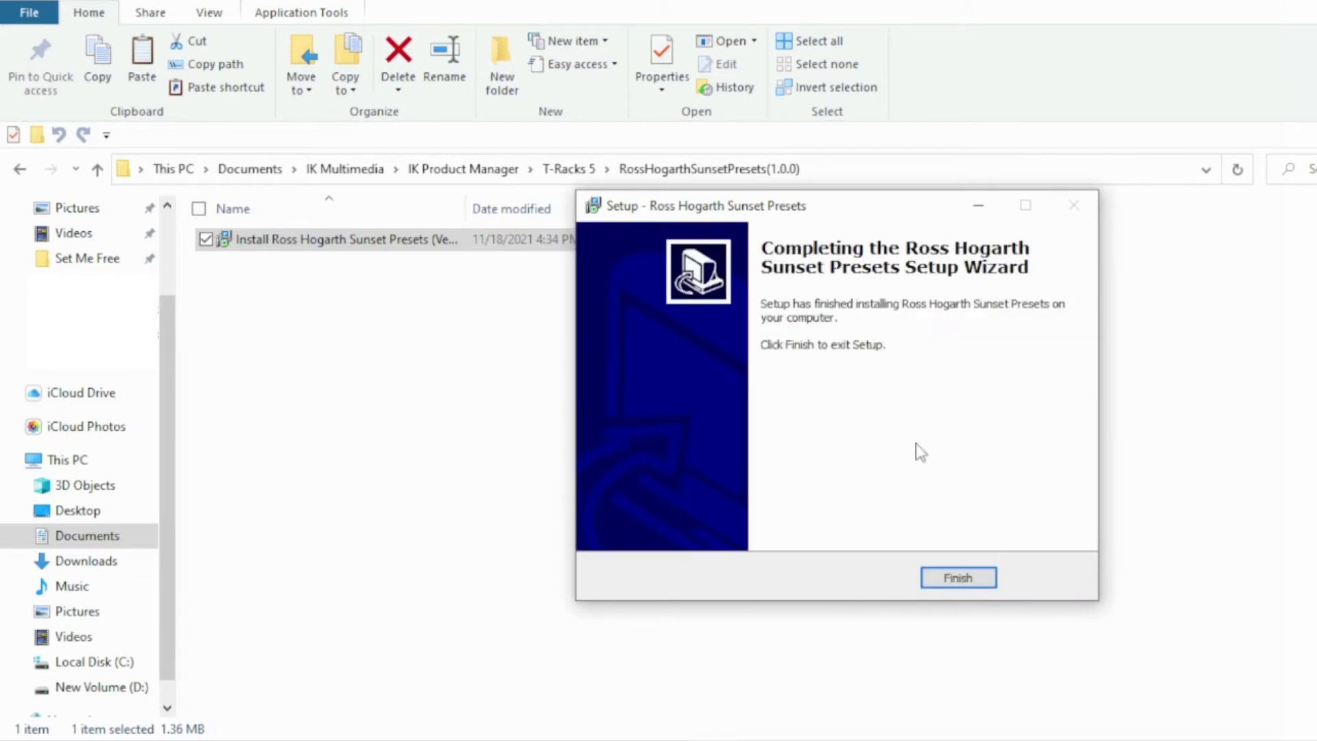
left_click(958, 576)
Install the signature presets from the Signature_Presets_Earle_Holder_Windows folder in T-Racks 5, accepting the license agreement
left_click(20, 170)
double_click(295, 327)
double_click(309, 239)
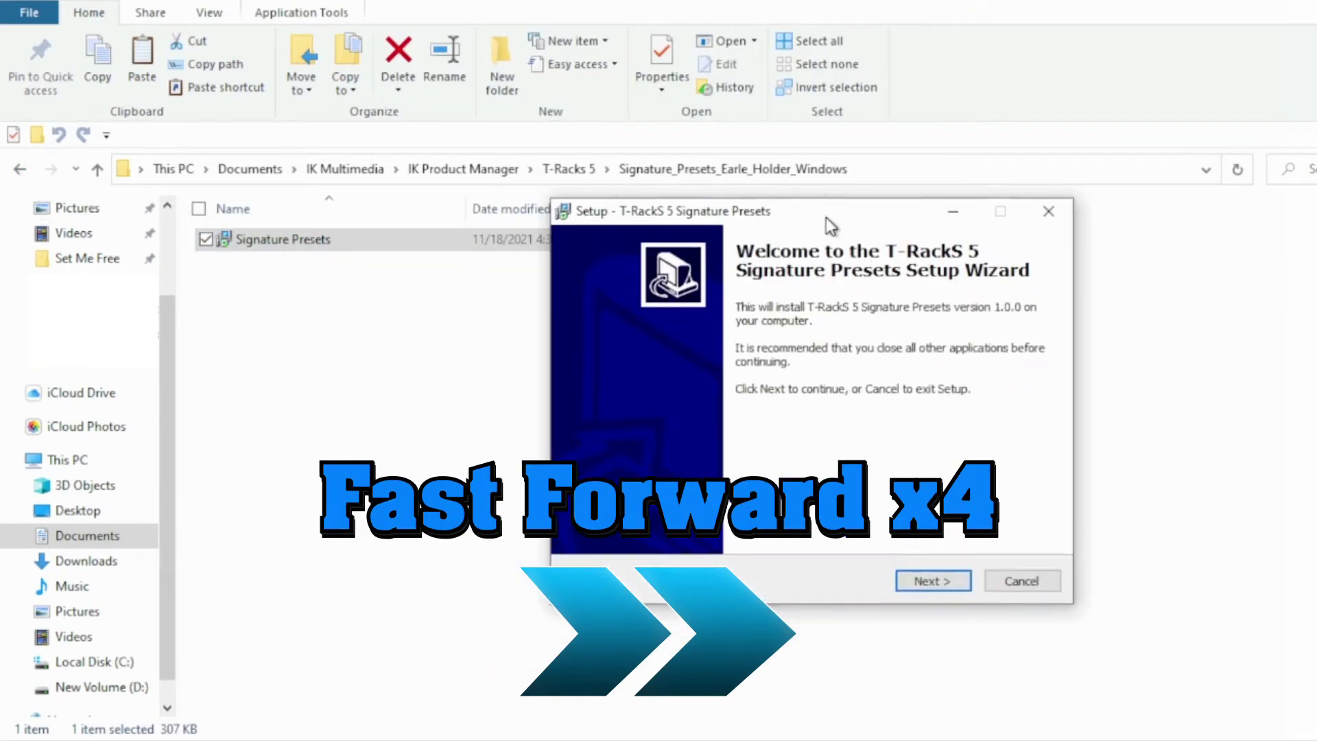
left_click(932, 582)
left_click(603, 517)
left_click(932, 582)
left_click(932, 581)
Install the signature presets from the Signature_Presets_Windows folder, accepting the license agreement, and return to the IK Product Manager folder
left_click(20, 170)
double_click(295, 350)
double_click(309, 239)
left_click(809, 429)
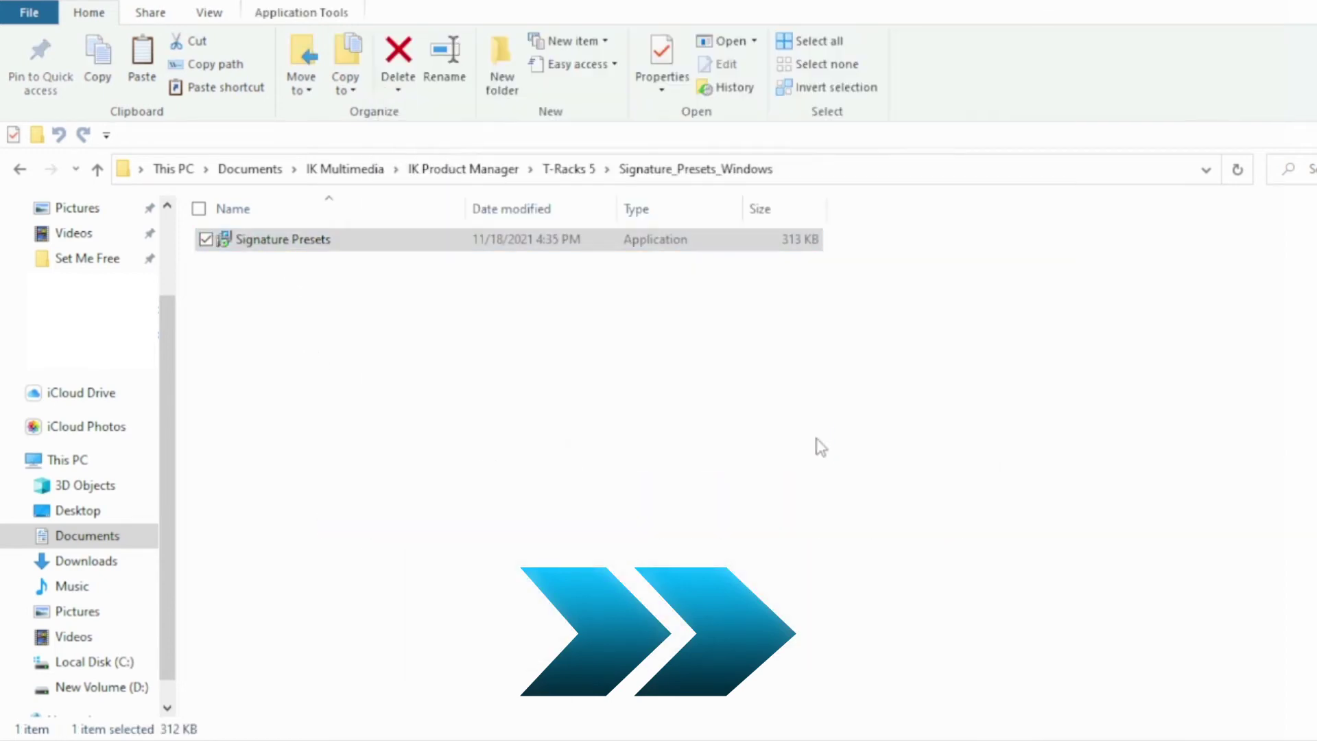
left_click(541, 529)
left_click(874, 588)
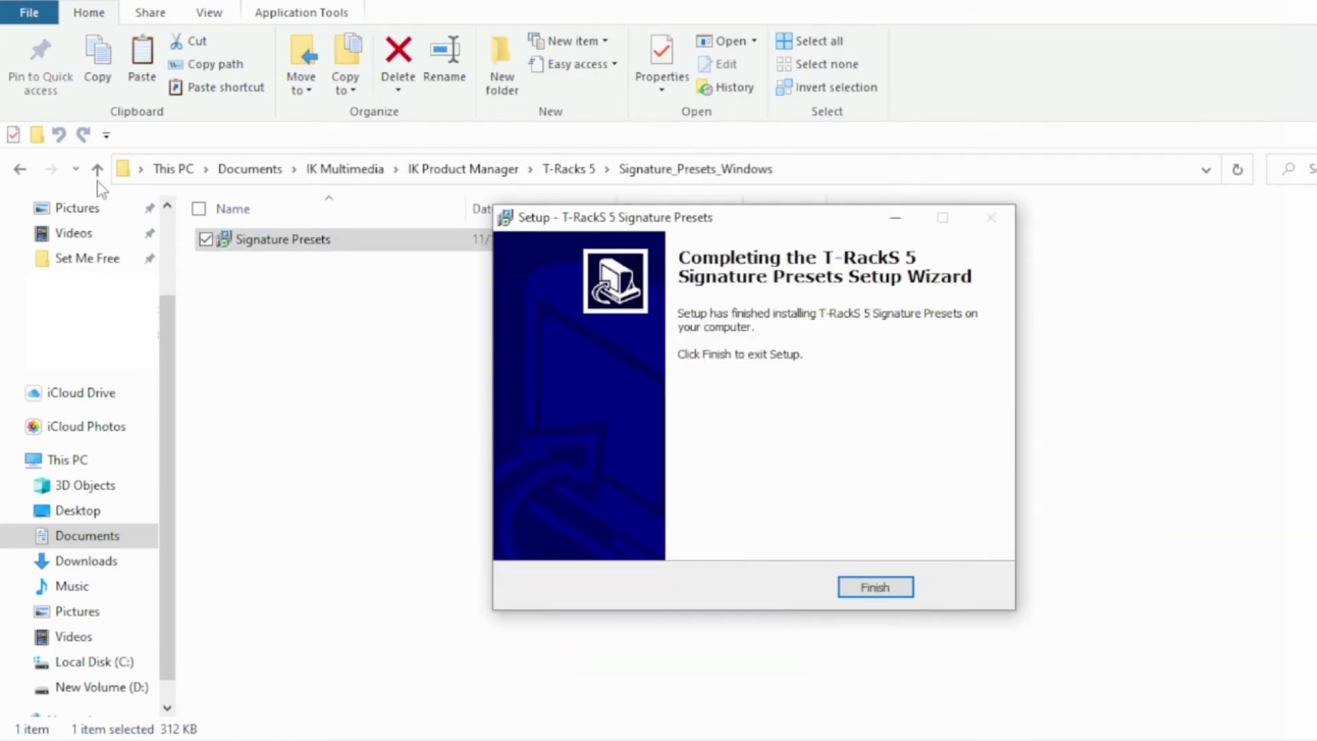
left_click(873, 585)
left_click(21, 170)
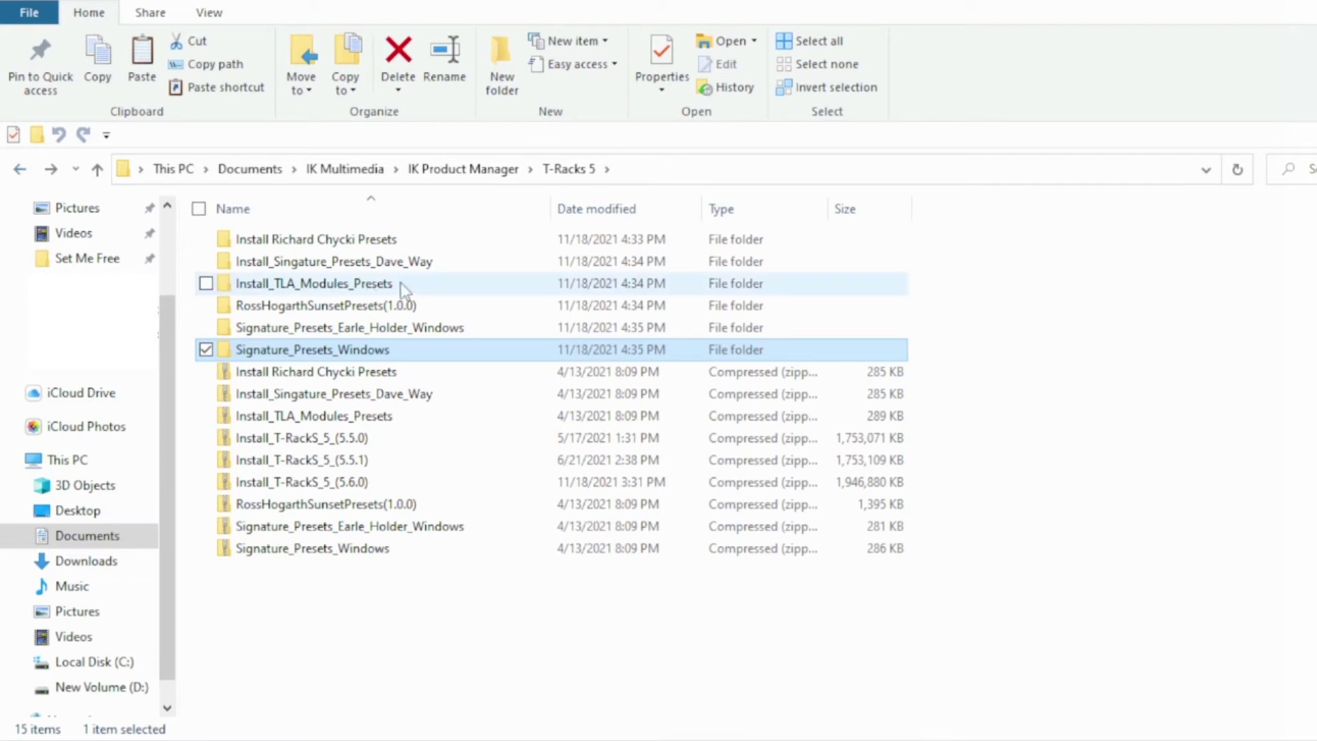
left_click(17, 173)
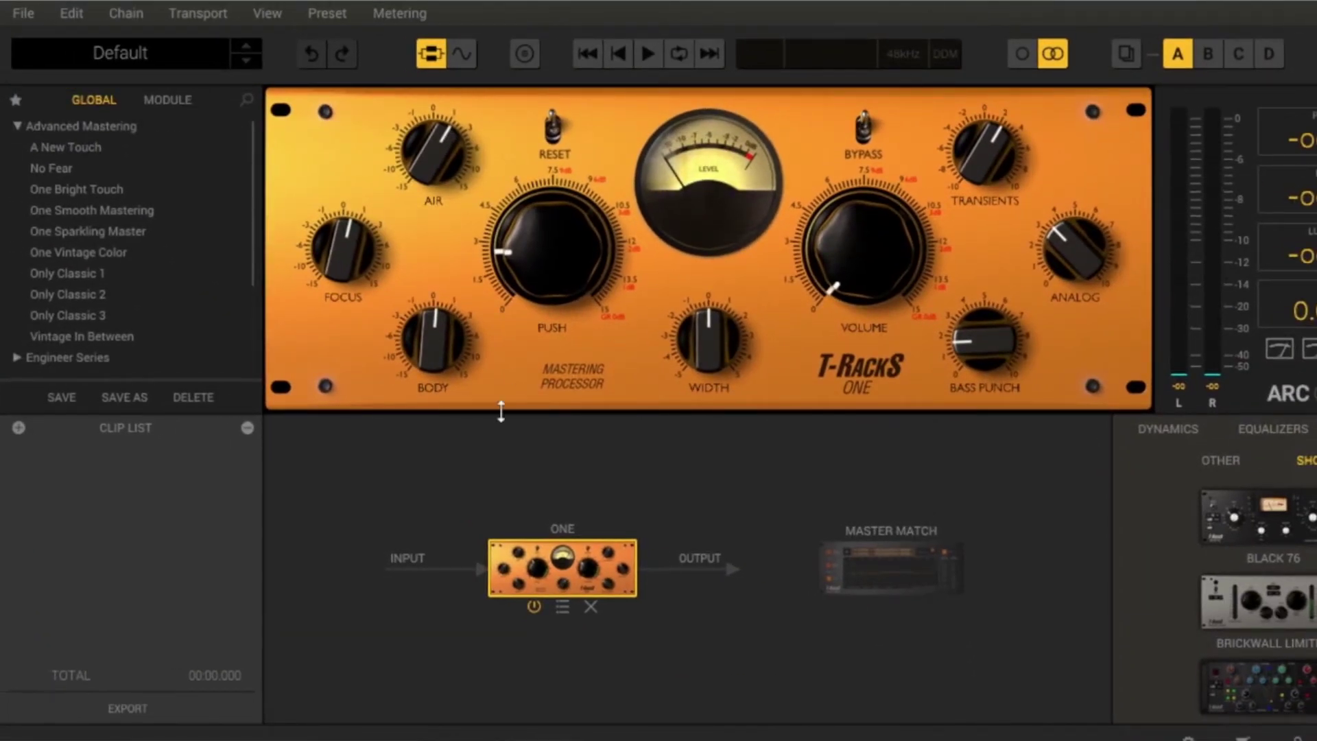
In T-RackS 5, examine the global presets under T-RackS Legacy Deluxe, T-RackS Legacy Classic Only, and Engineer Series > Dave Way
left_click_drag(594, 3, 1315, 7)
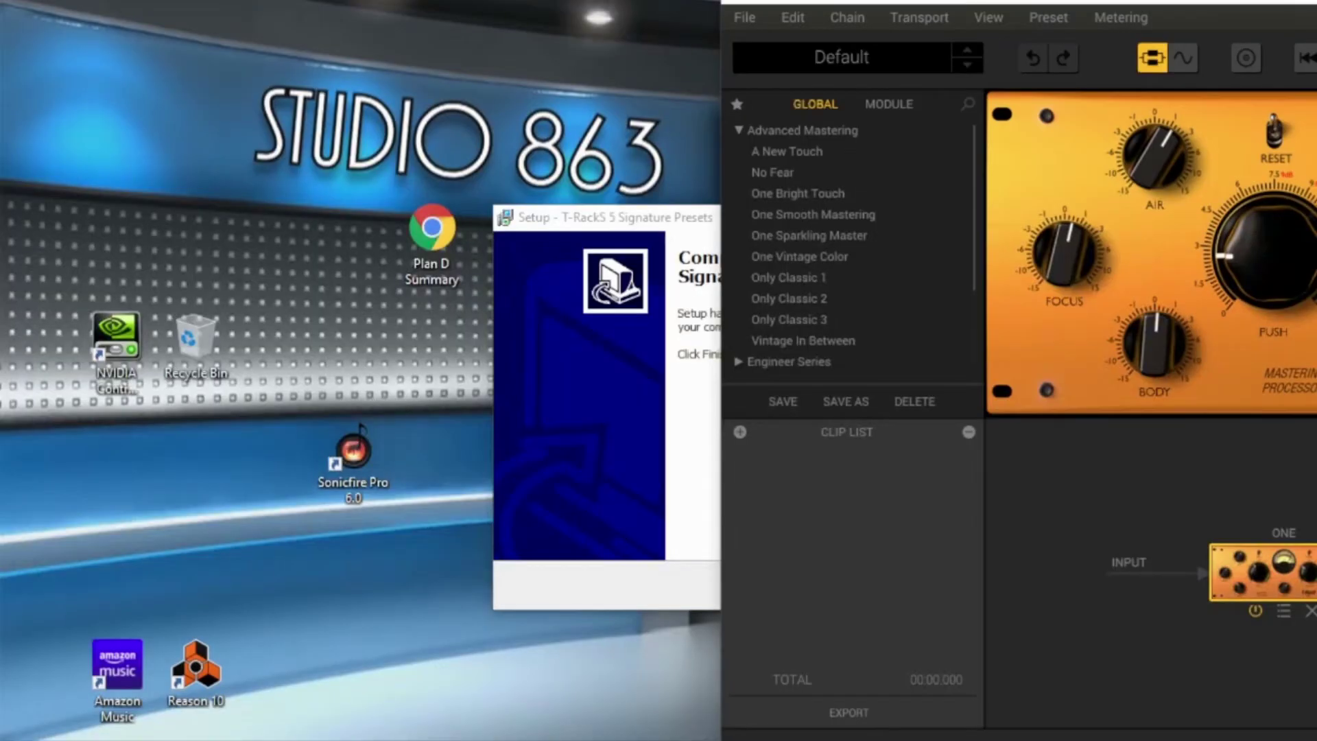
left_click_drag(1286, 3, 844, 7)
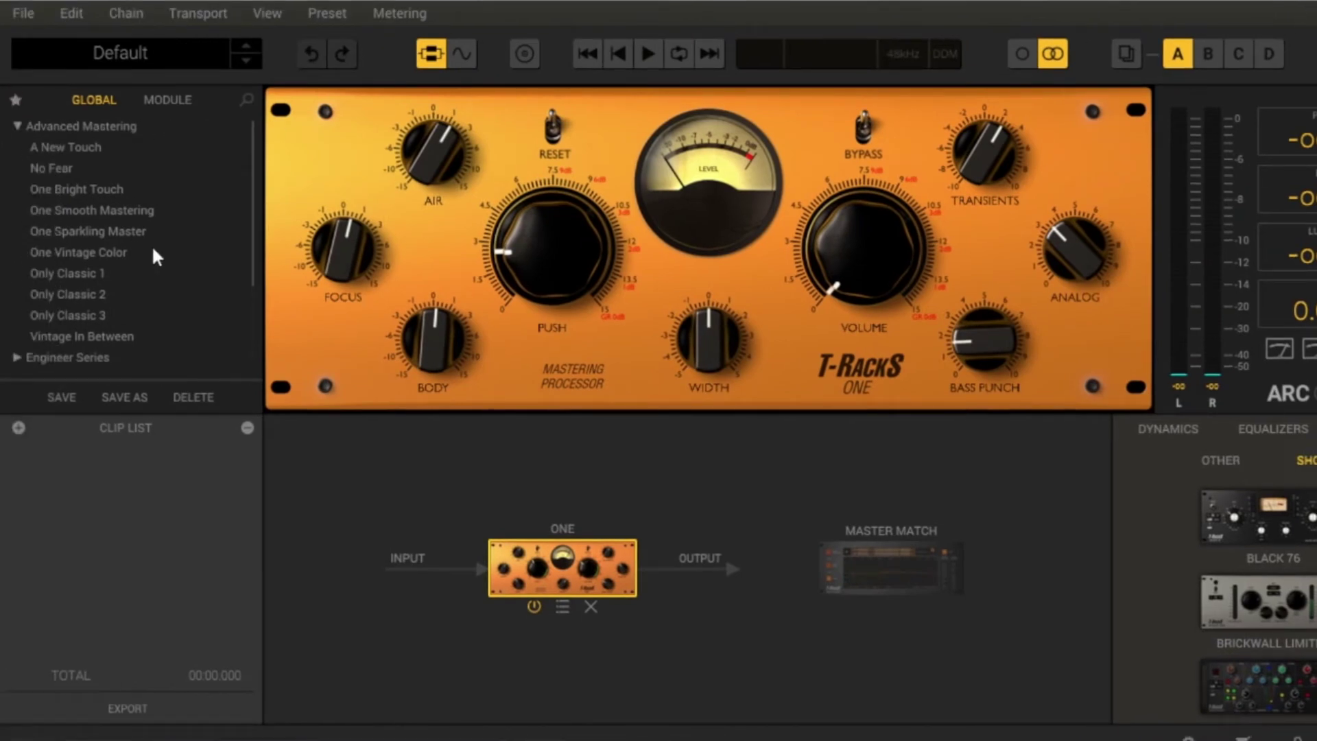
scroll(172, 285, "down", 3)
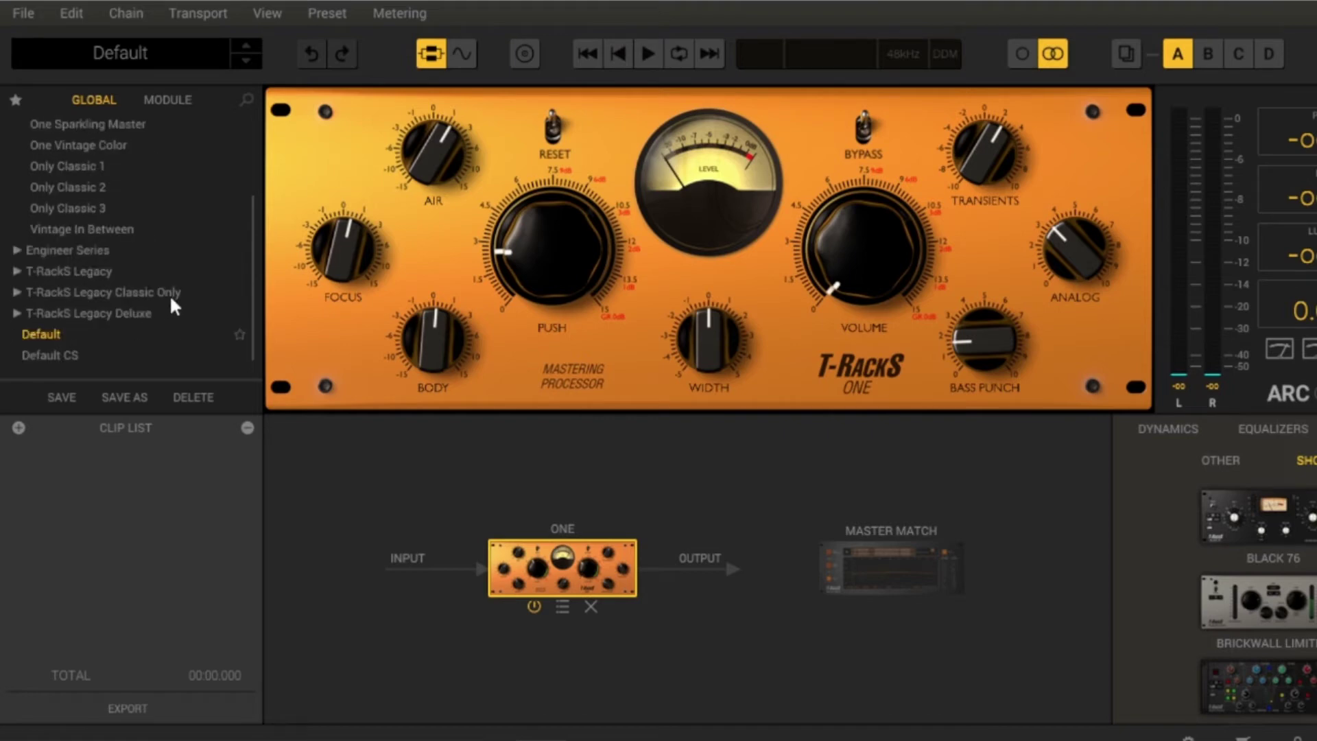
left_click(18, 313)
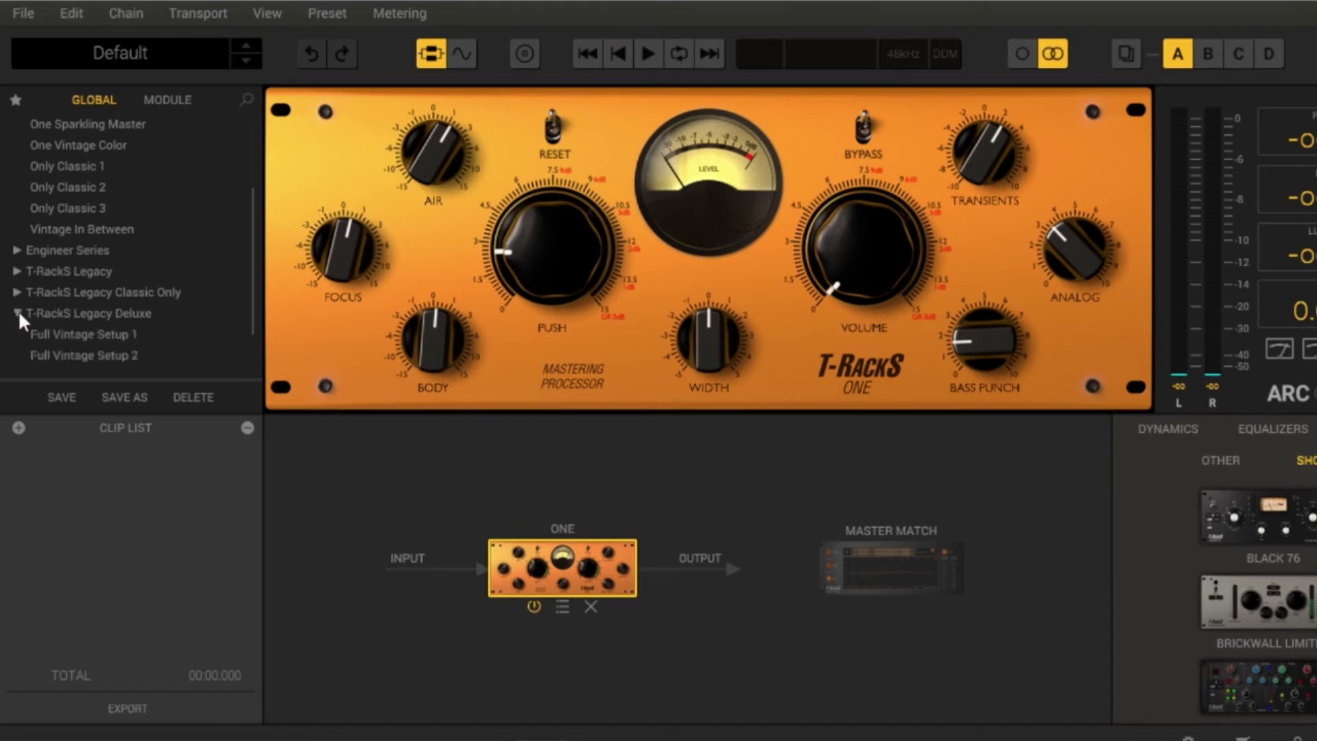
scroll(203, 290, "down", 1)
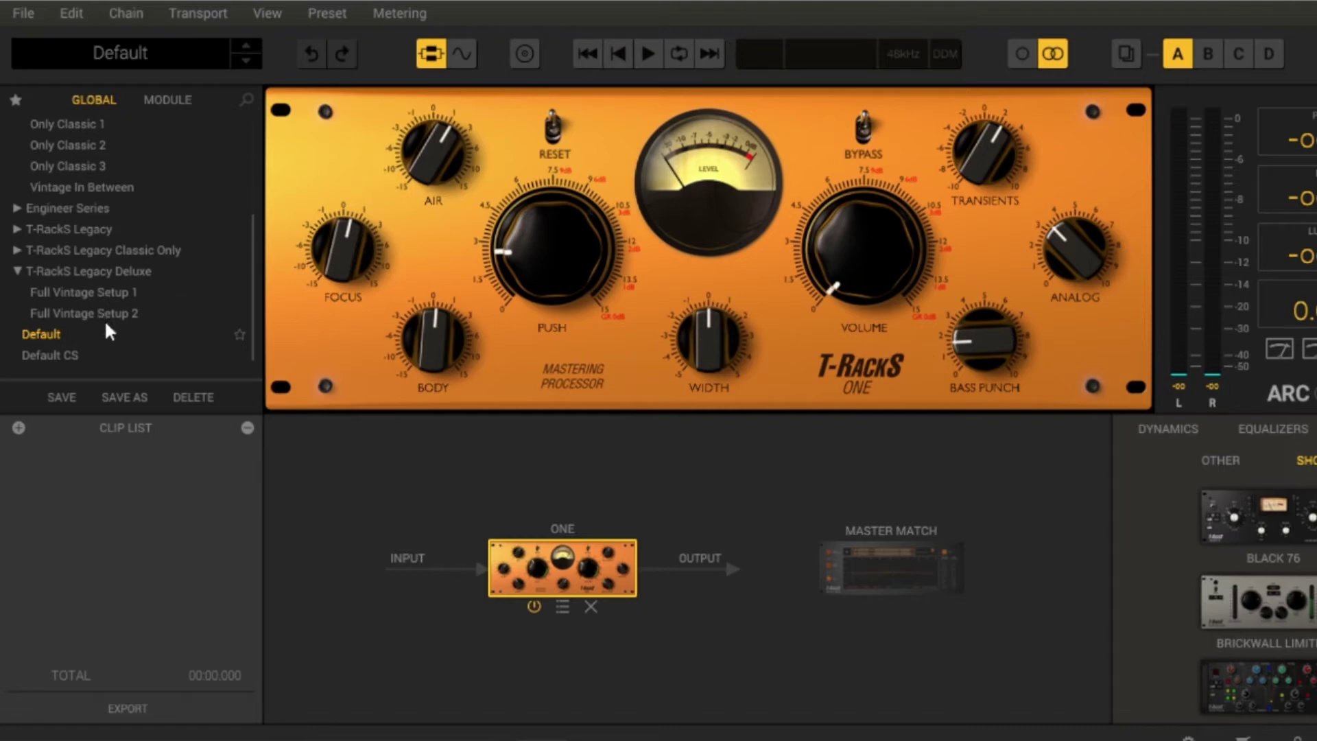
left_click(18, 250)
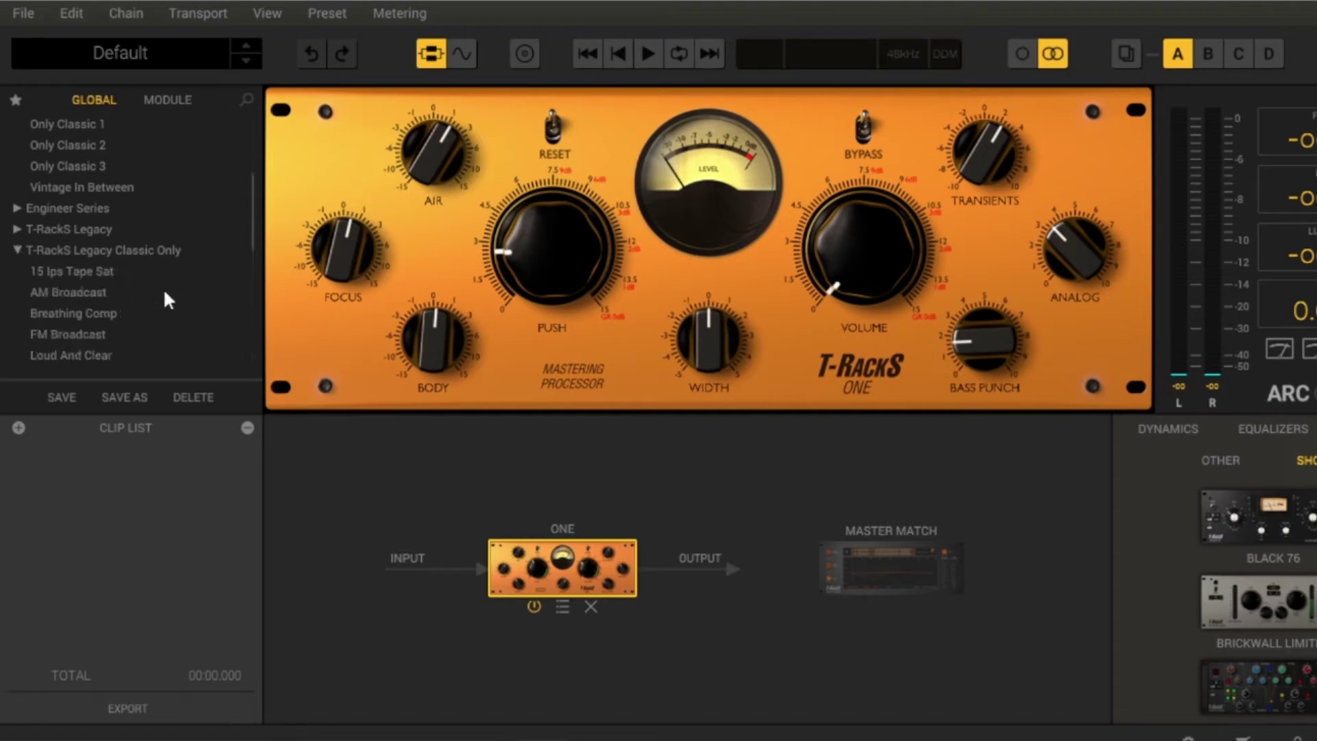
left_click(18, 250)
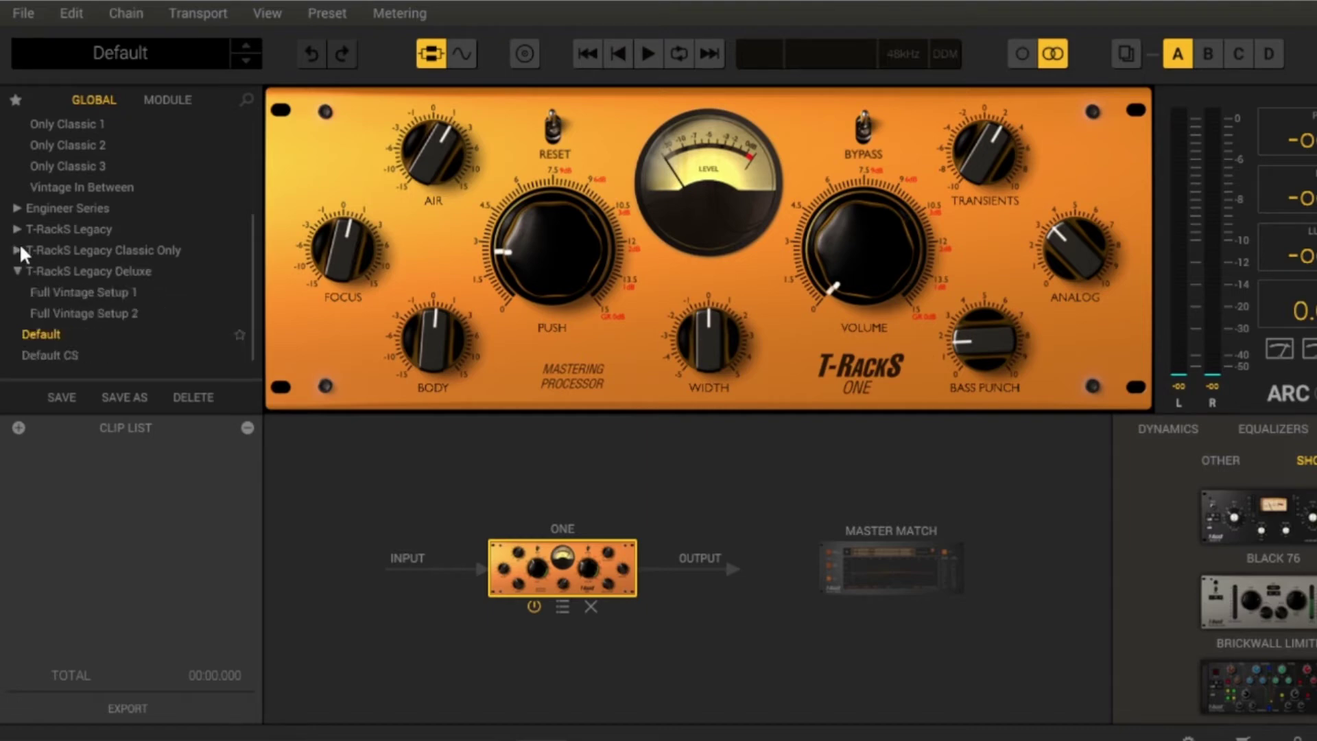
left_click(16, 207)
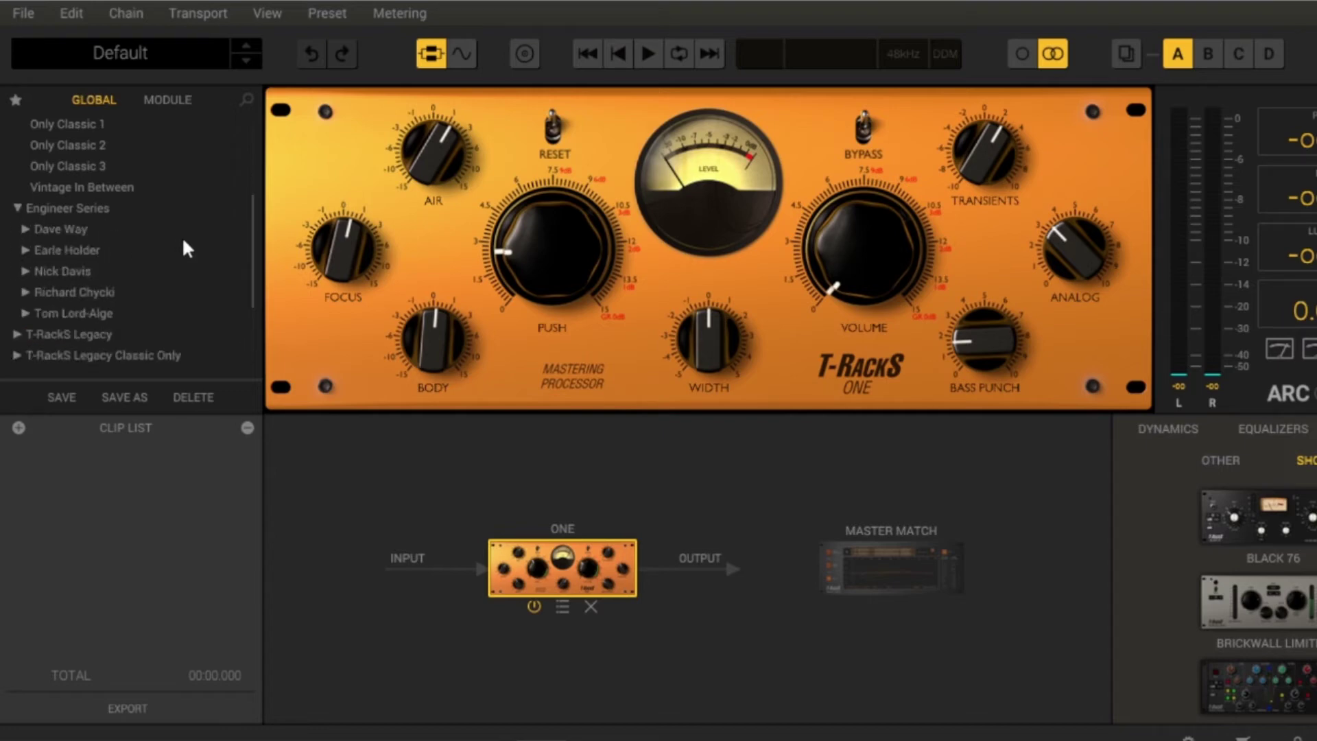
left_click(86, 231)
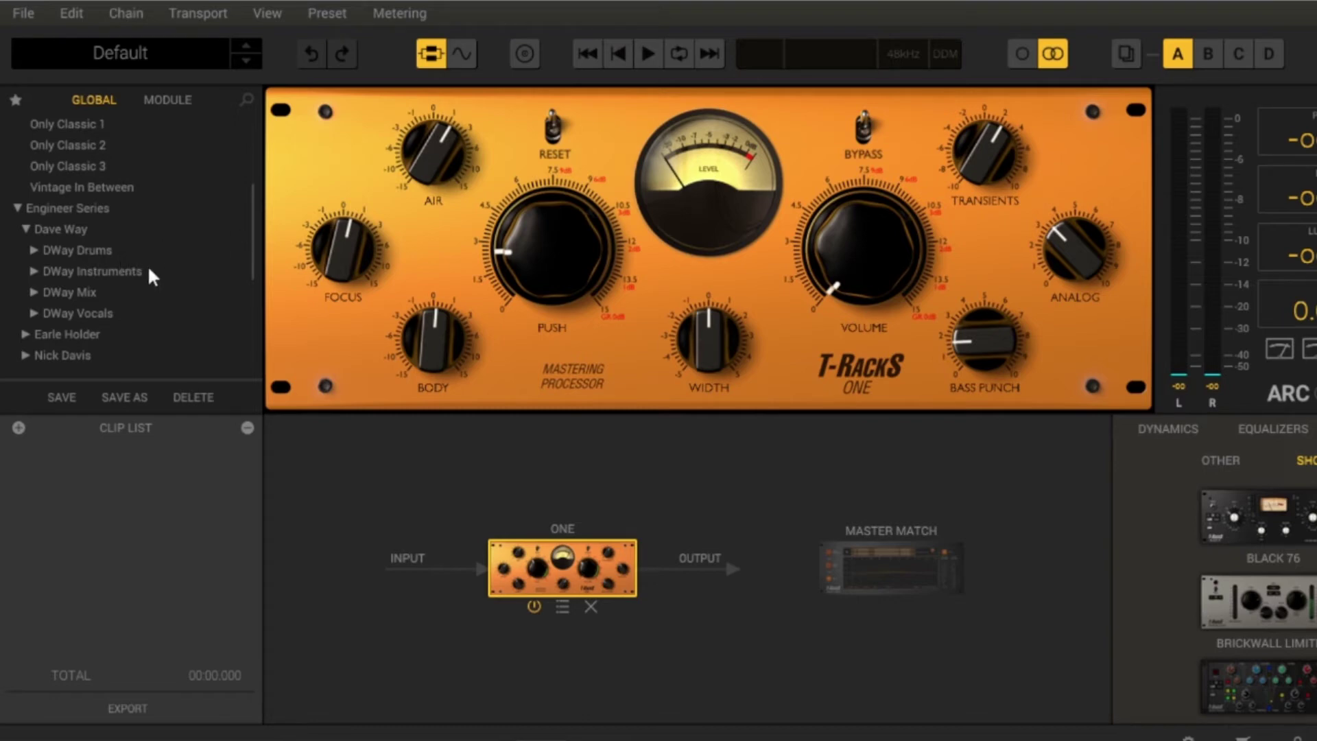
Switch to File Explorer and open the MixBox folder inside IK Multimedia > IK Product Manager
mouse_move(820, 269)
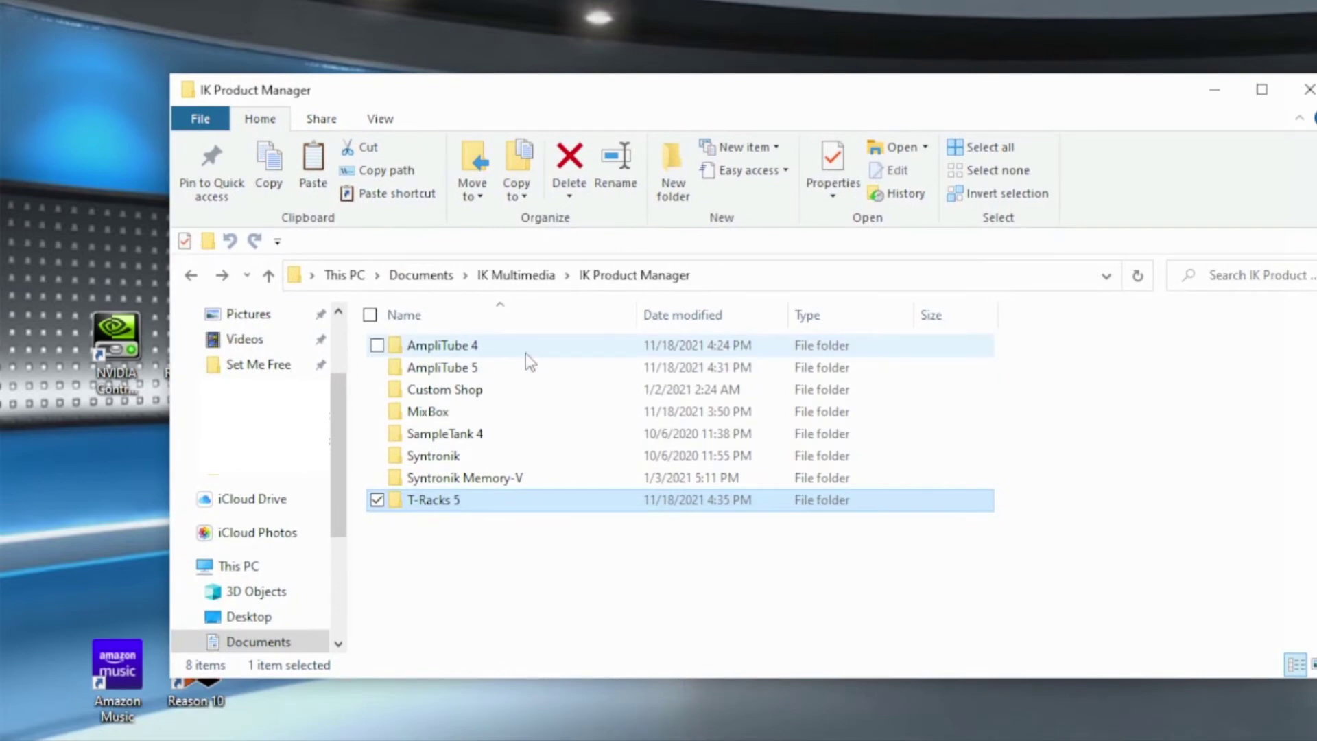
left_click(518, 275)
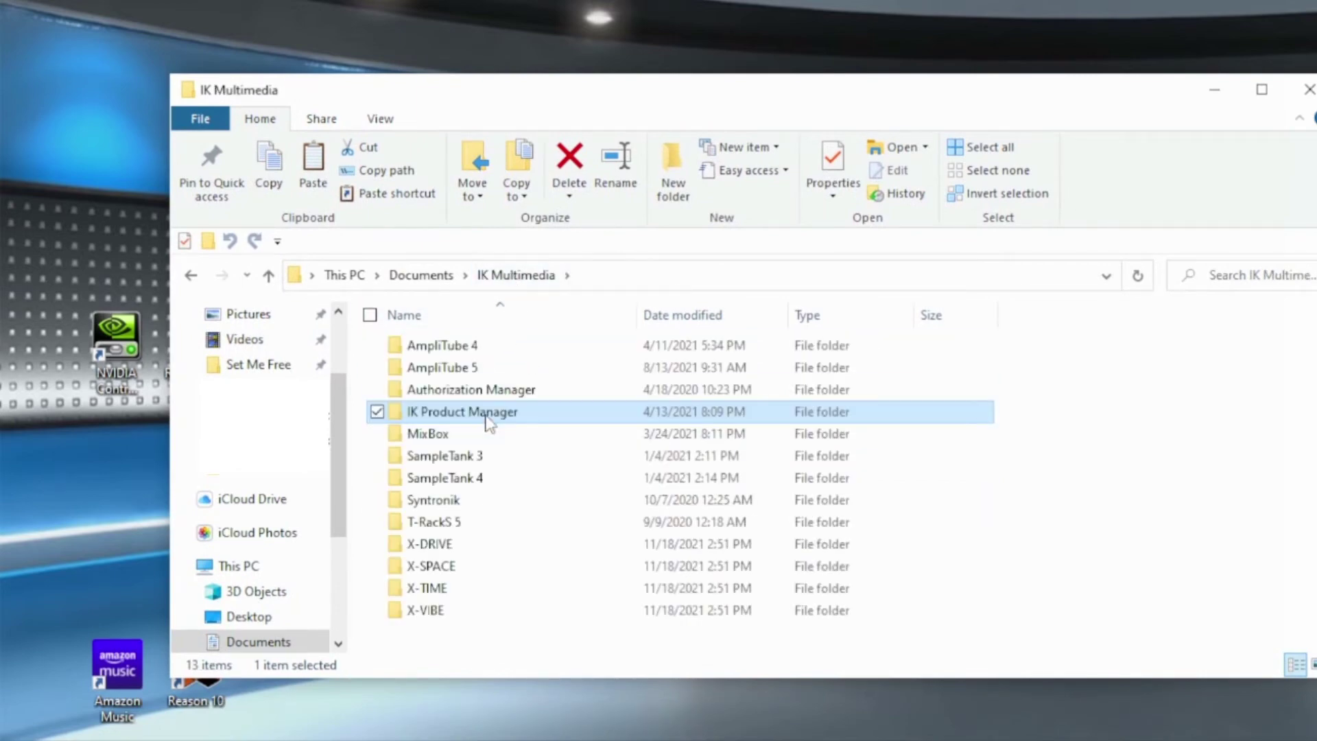
double_click(488, 414)
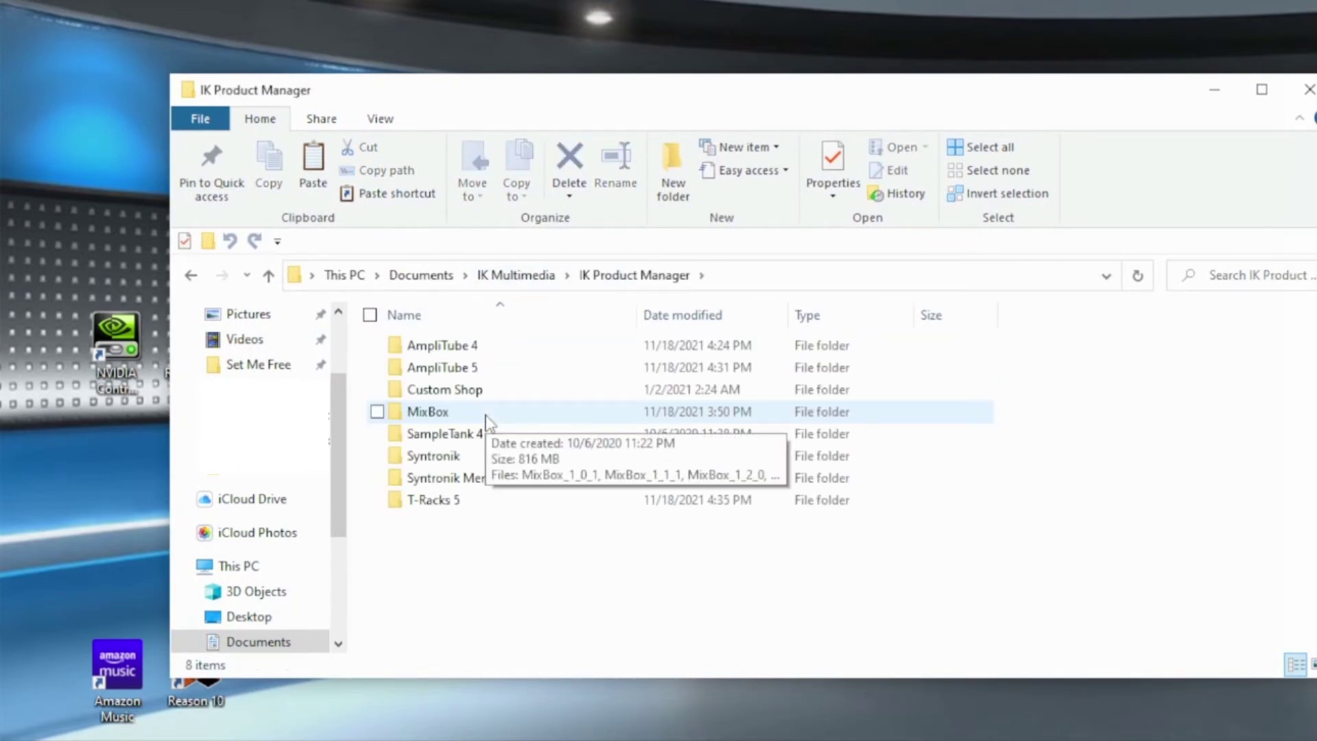
double_click(487, 414)
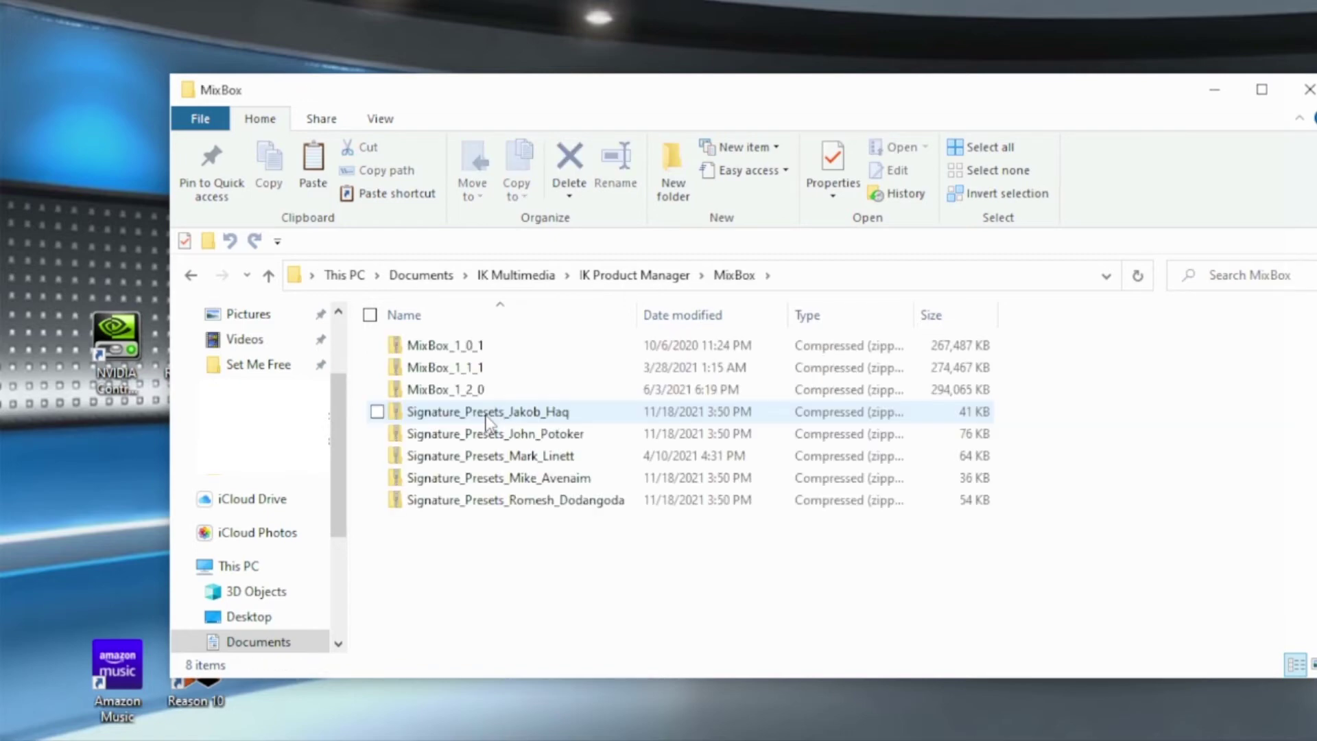
Extract the Signature_Presets_Jakob_Haq archive into the MixBox download folder and close the extracted folder's window
left_click(544, 416)
right_click(546, 420)
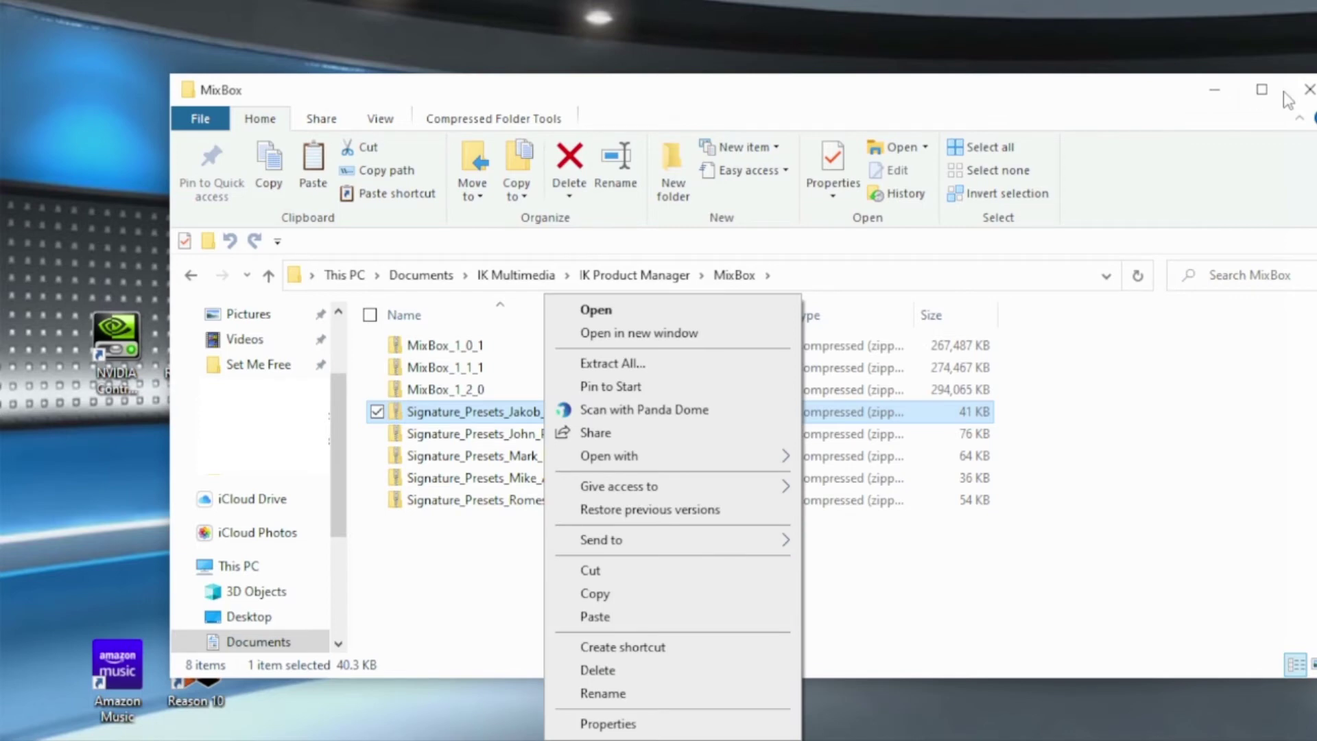
left_click(1261, 101)
left_click(1260, 101)
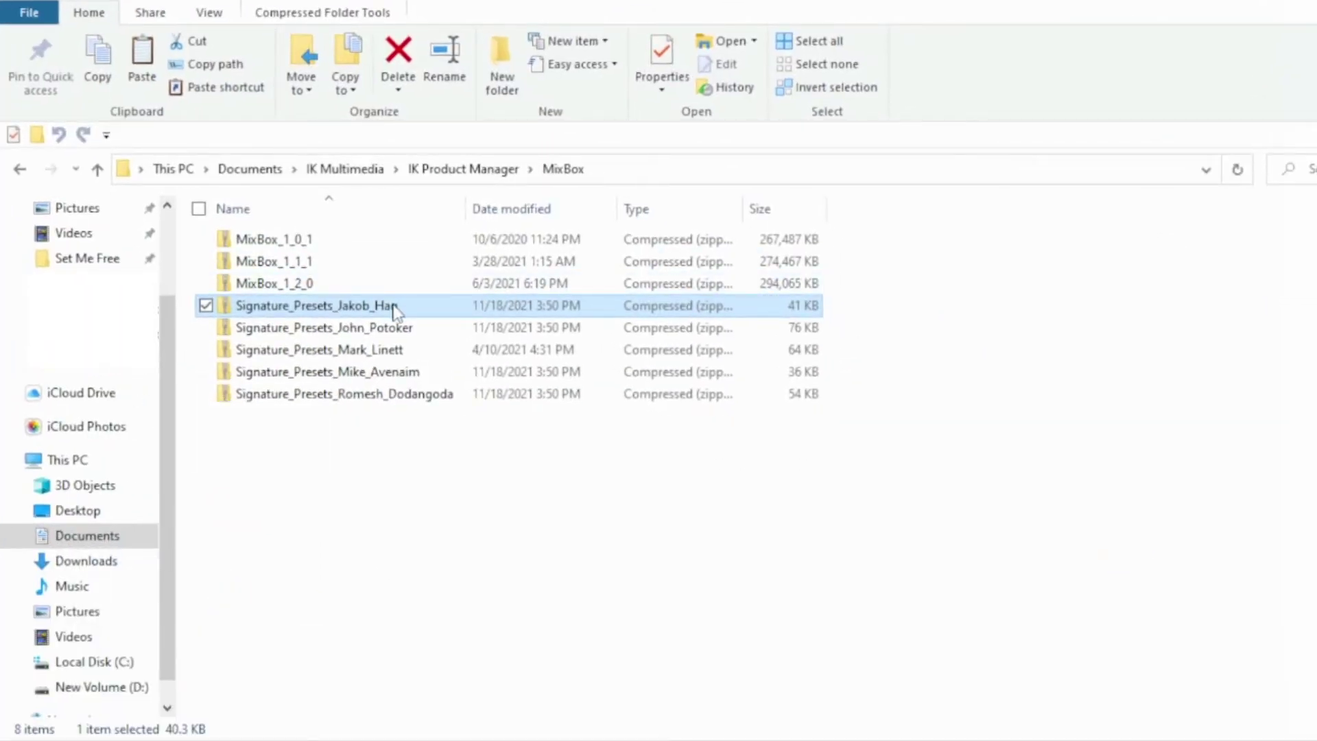
right_click(348, 312)
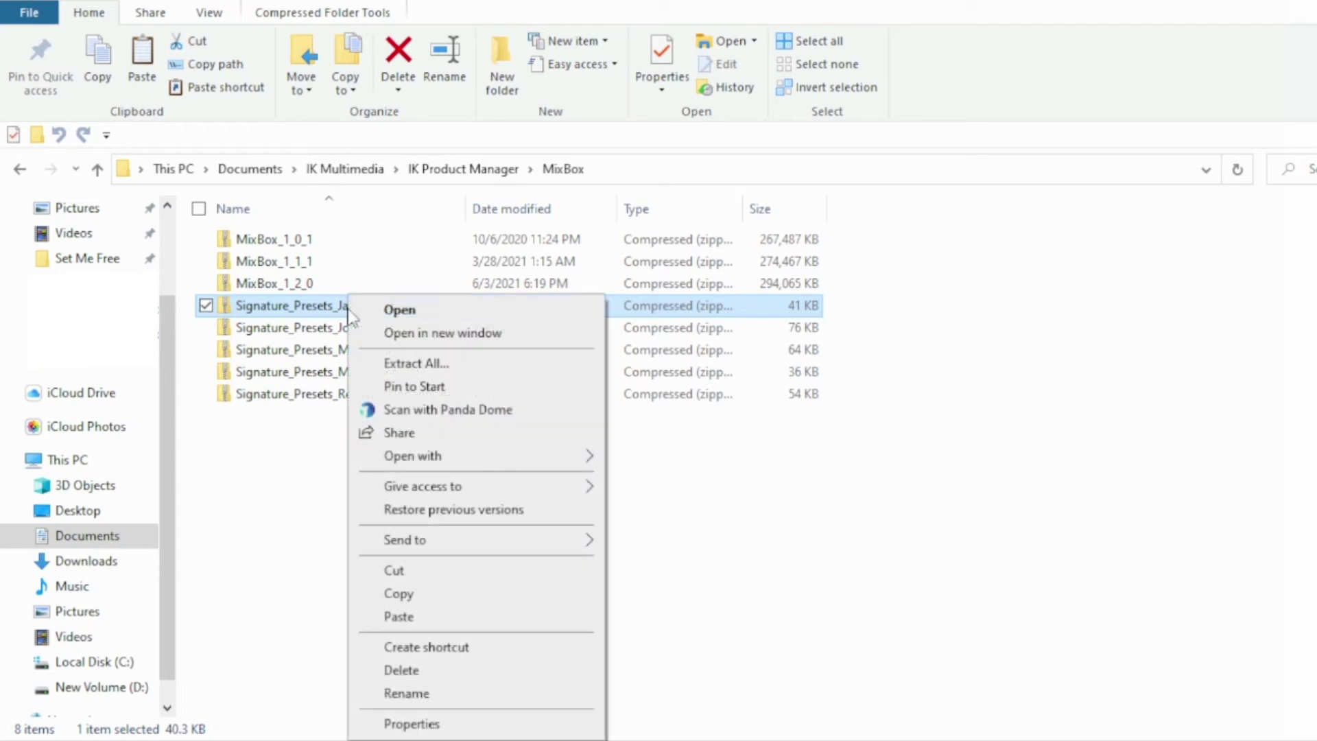
left_click(425, 363)
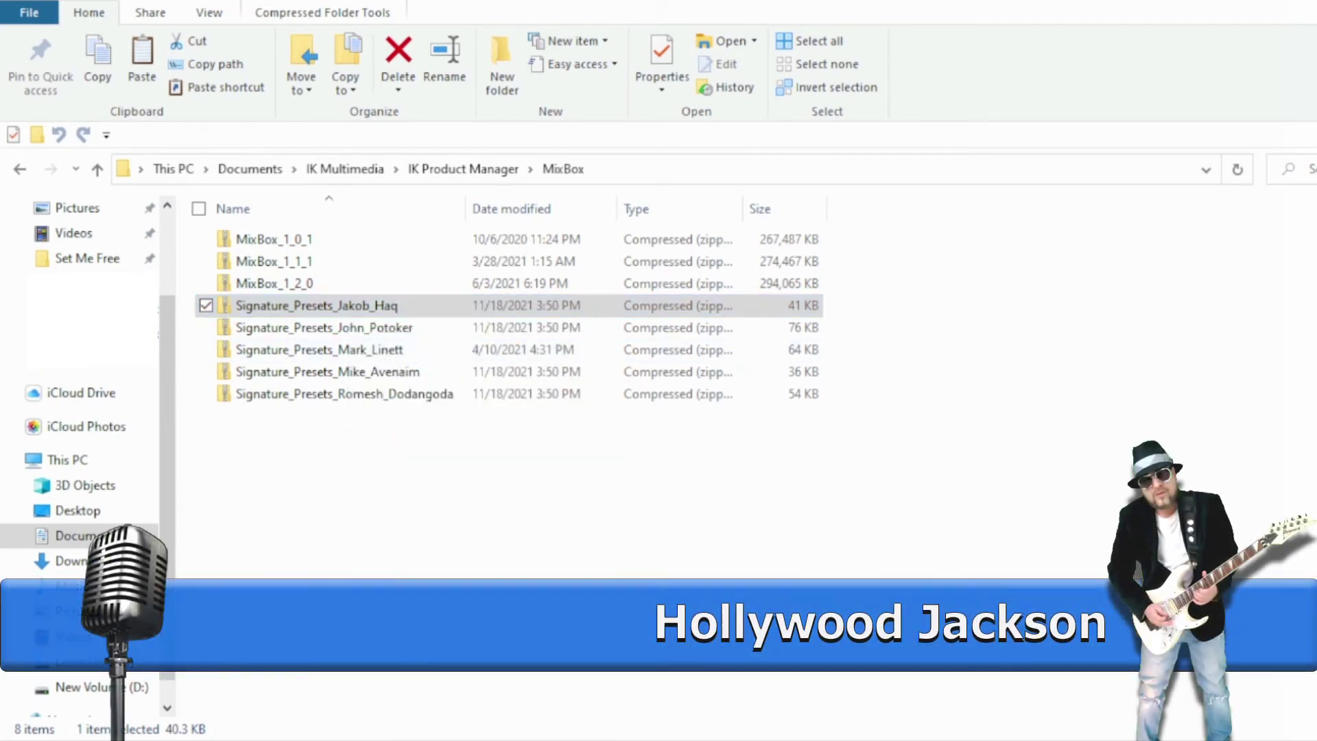
left_click(963, 513)
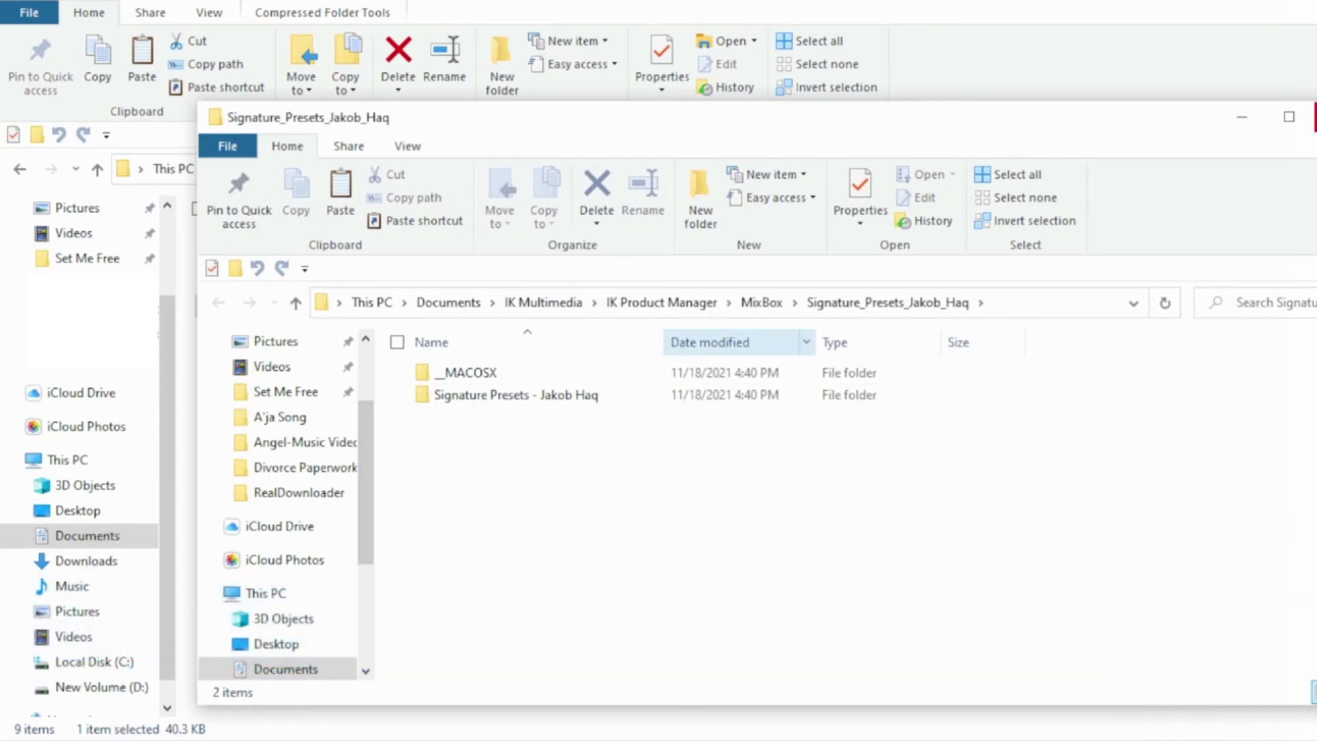
left_click(1314, 117)
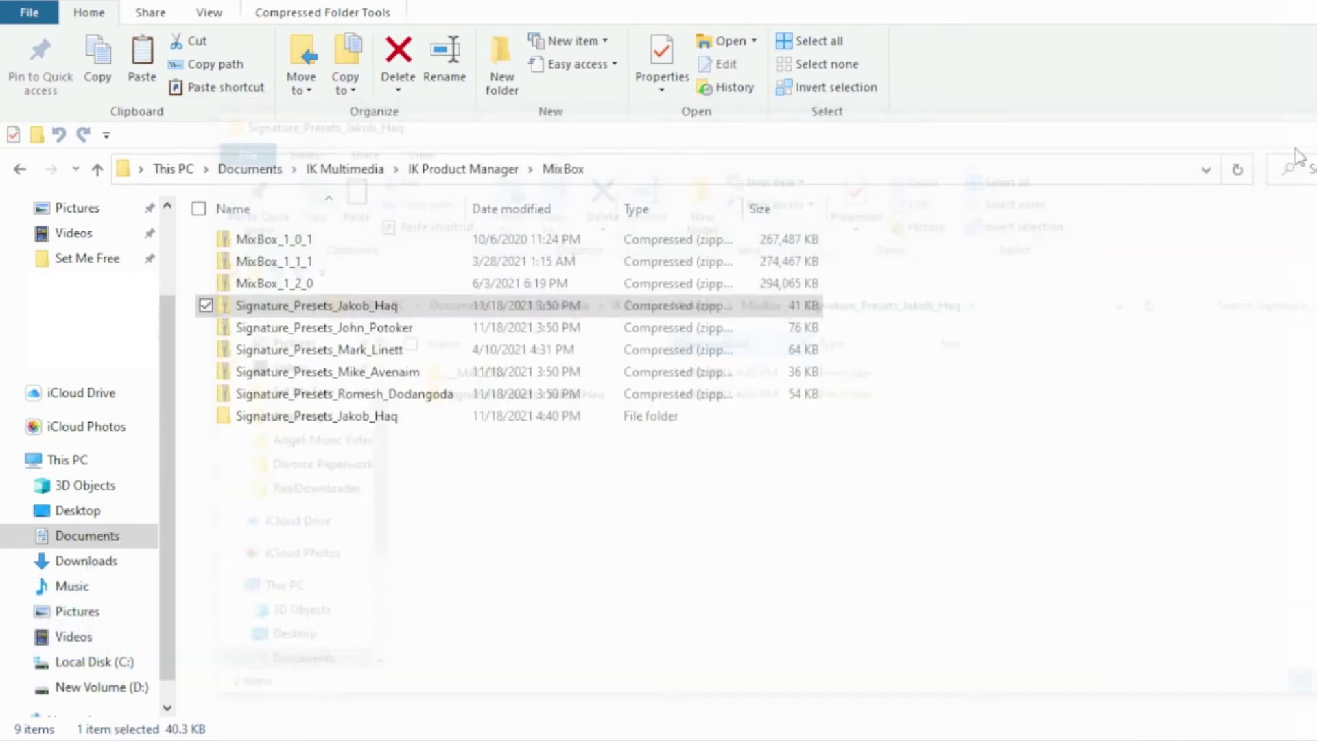
Extract the Signature_Presets_John_Potoker archive into the MixBox download folder and close the extracted folder's window
right_click(358, 329)
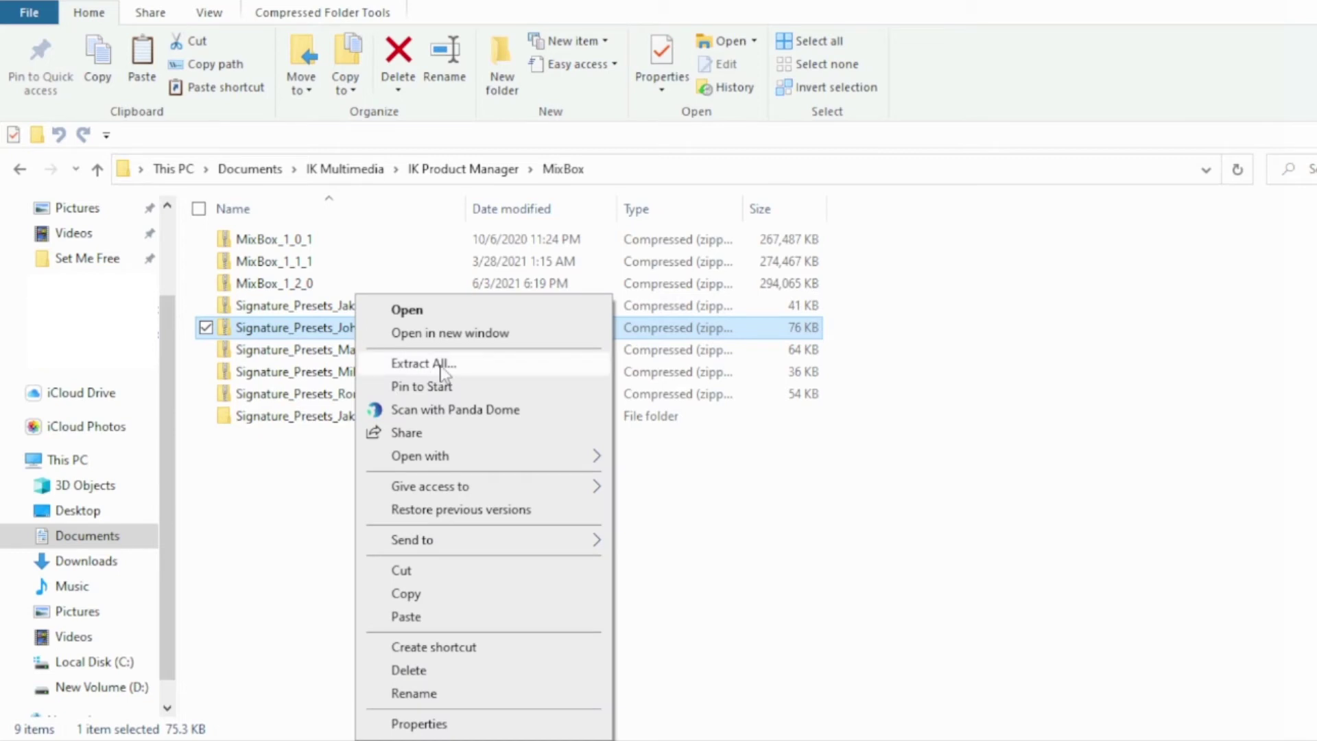
left_click(441, 364)
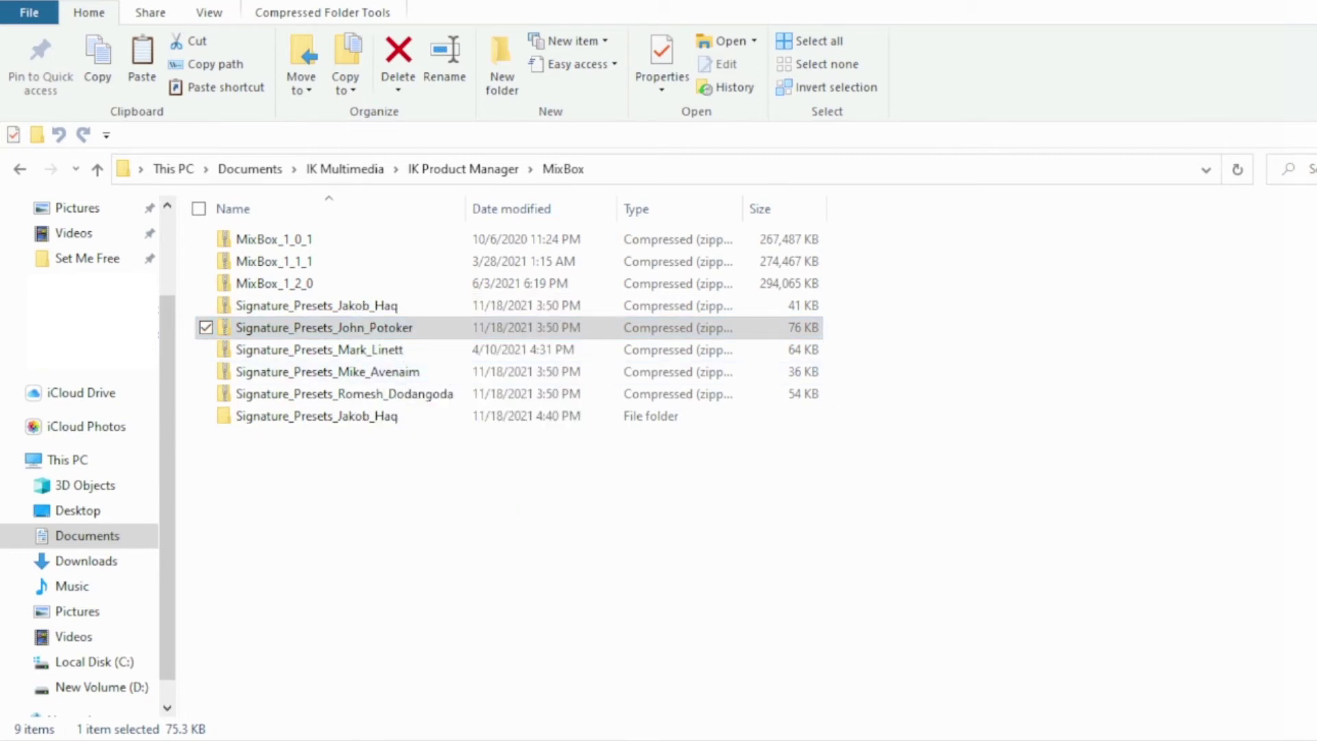
left_click(945, 592)
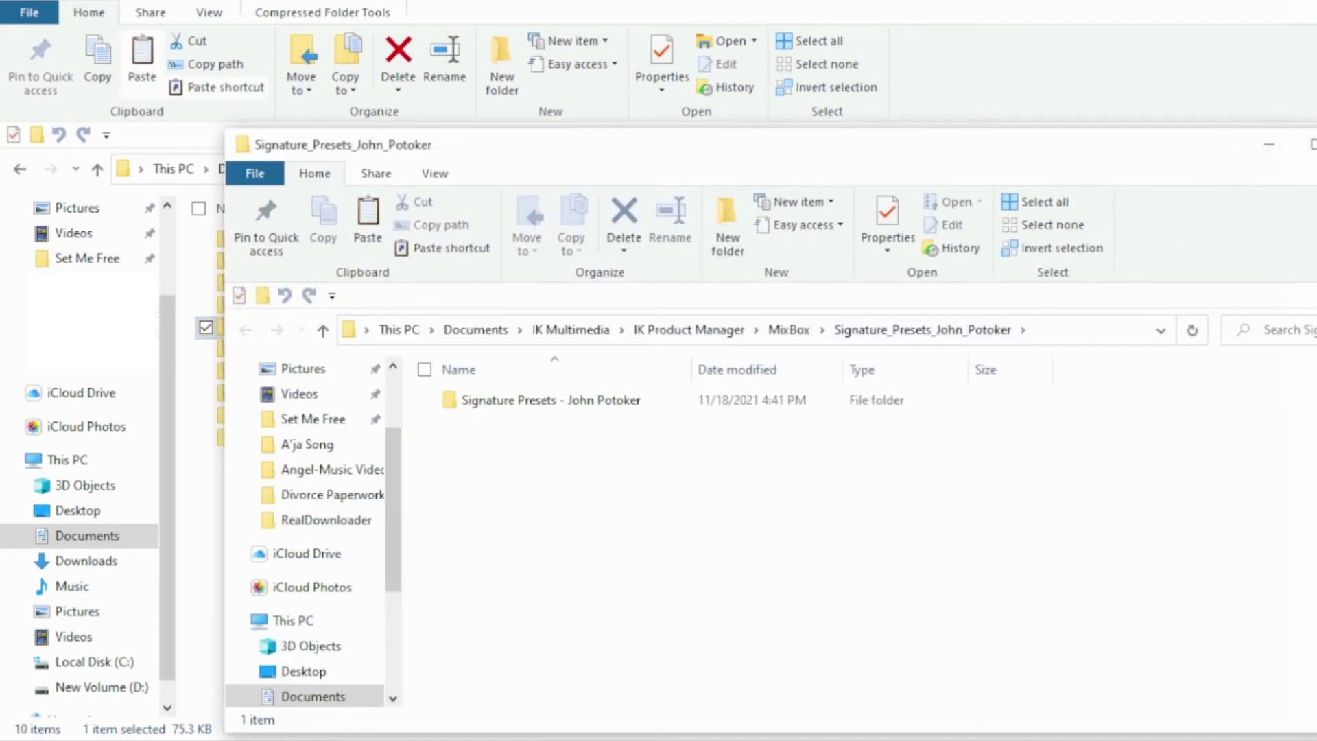
left_click(1307, 146)
Extract the Signature_Presets_Mark_Linett archive into the MixBox download folder
left_click(334, 352)
right_click(334, 352)
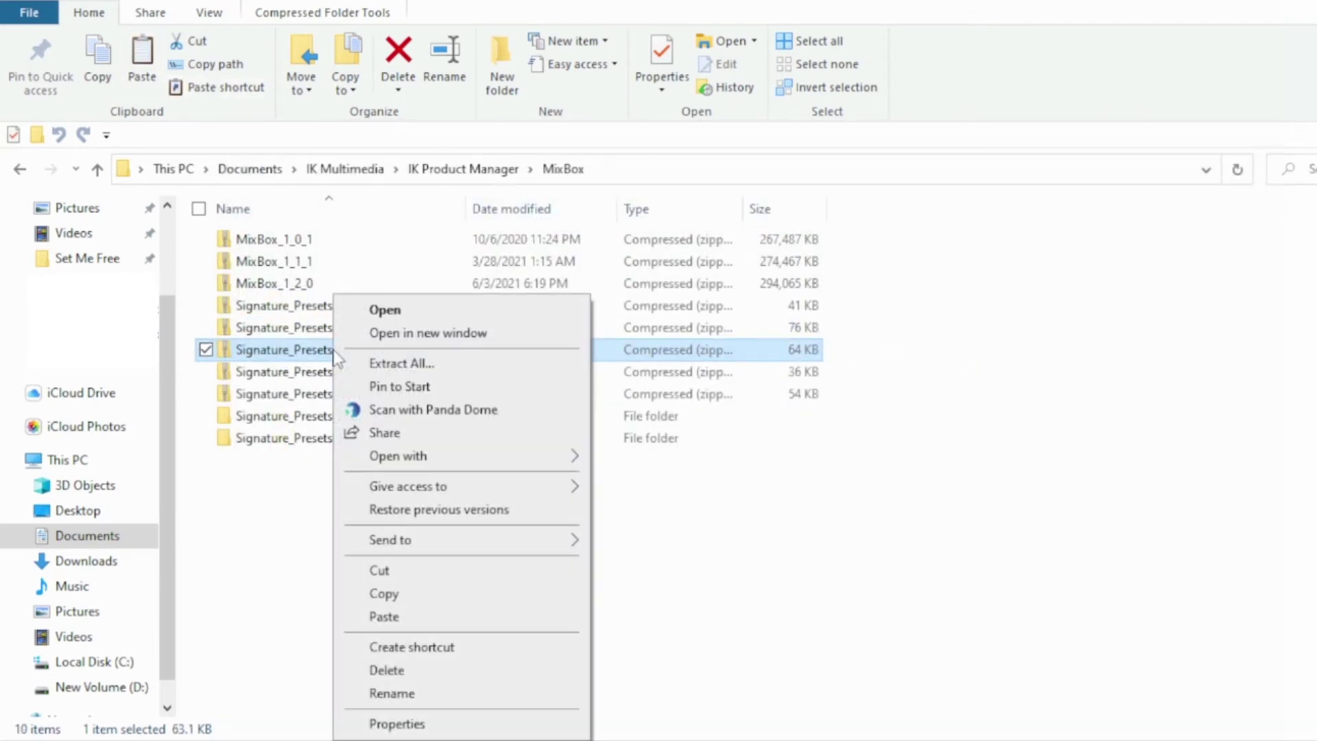
left_click(371, 360)
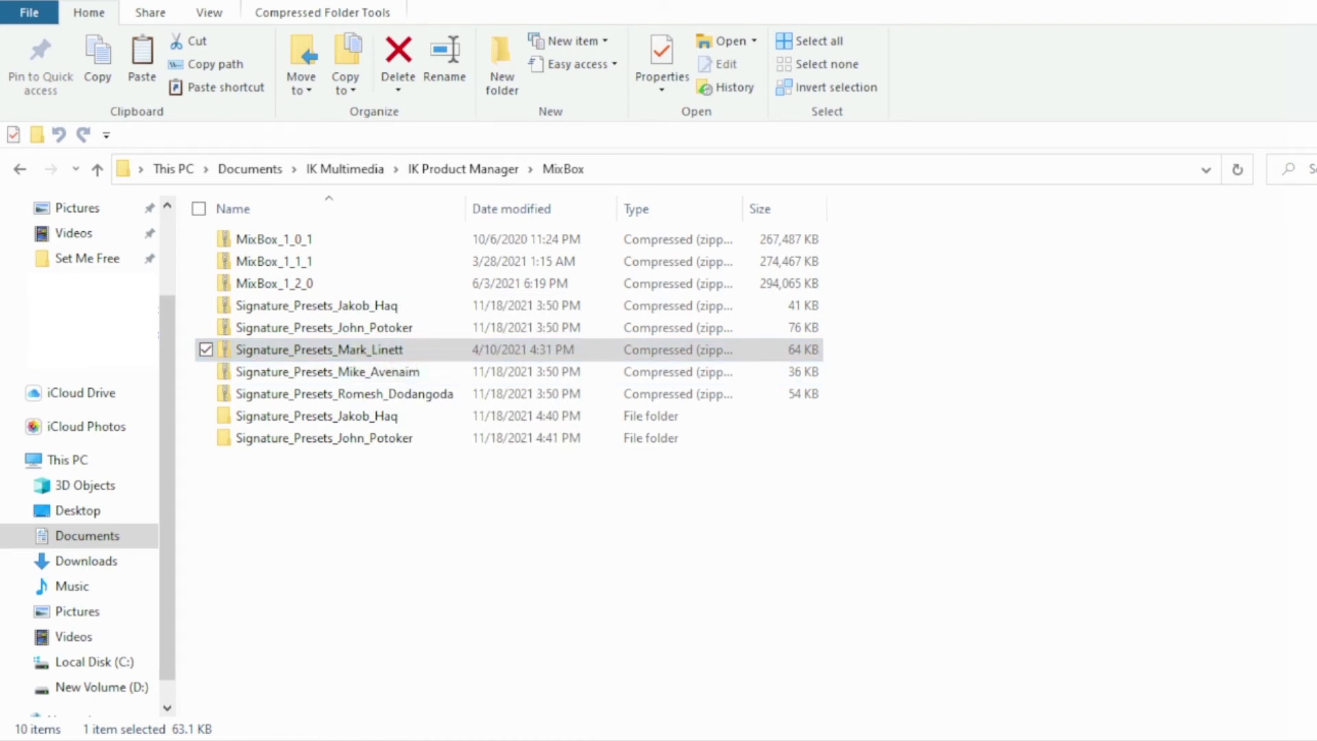
left_click(1080, 601)
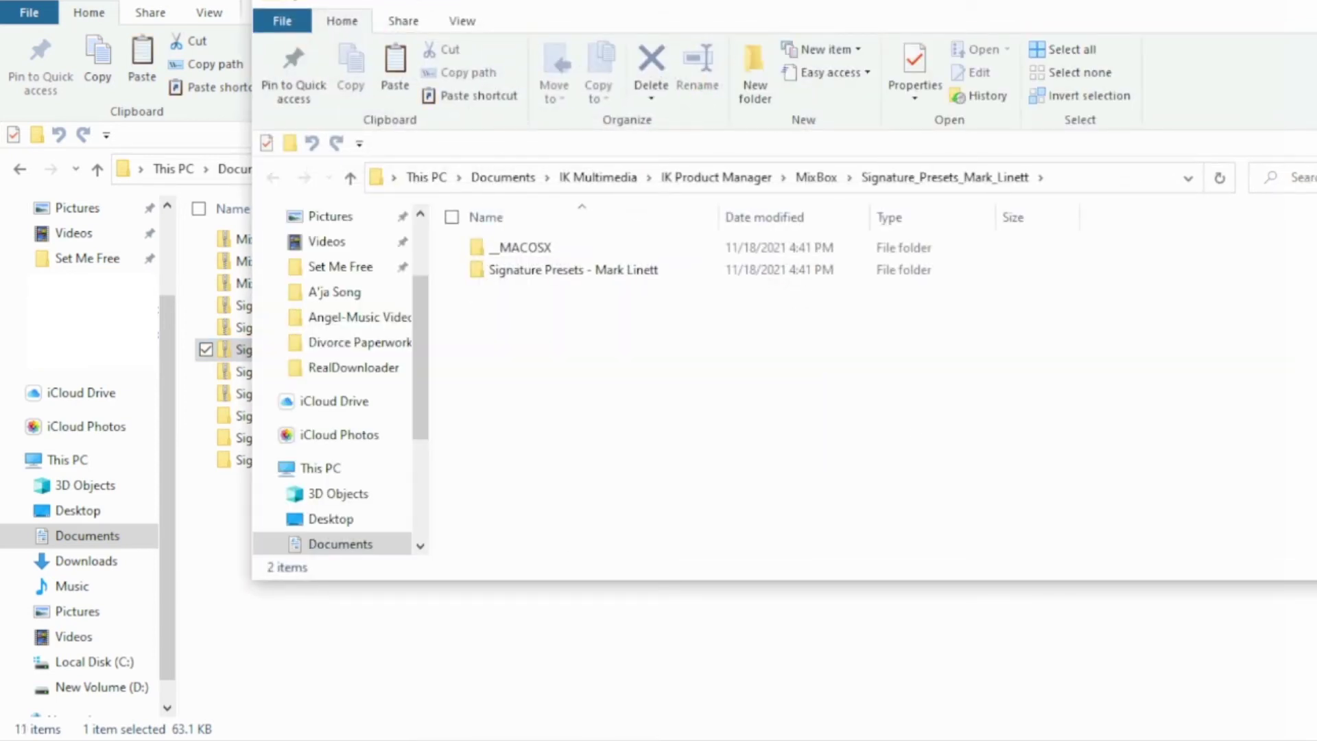
Look through the nested Signature Presets - Mark Linett folders in the extracted files, and close that window
double_click(652, 269)
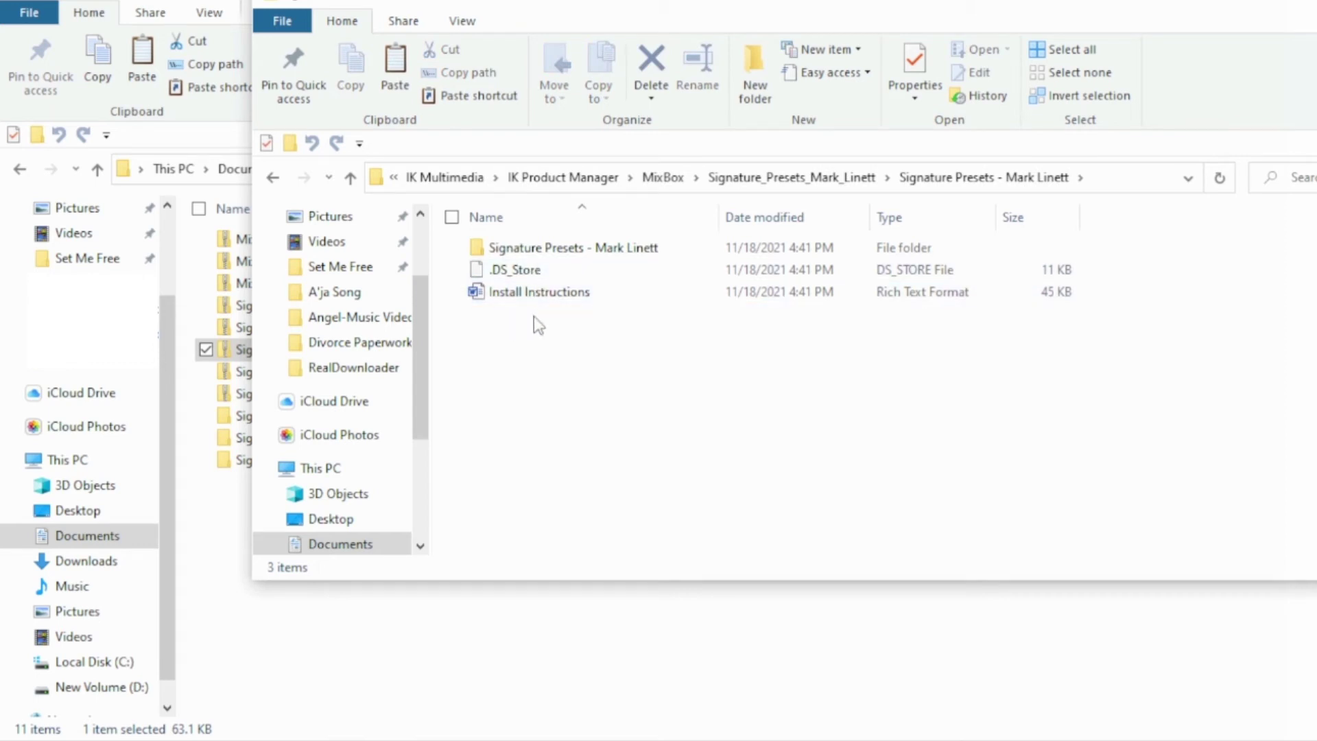
double_click(557, 255)
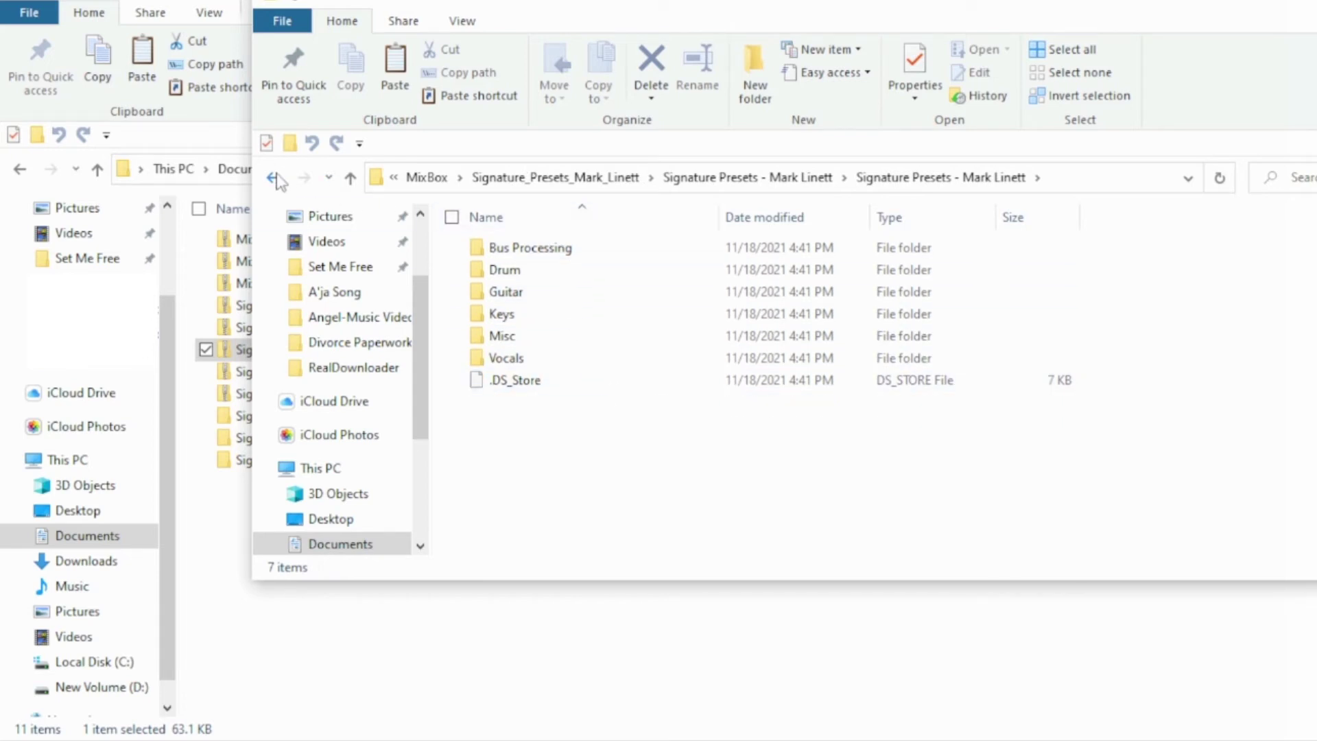
left_click(273, 177)
key("alt+F4")
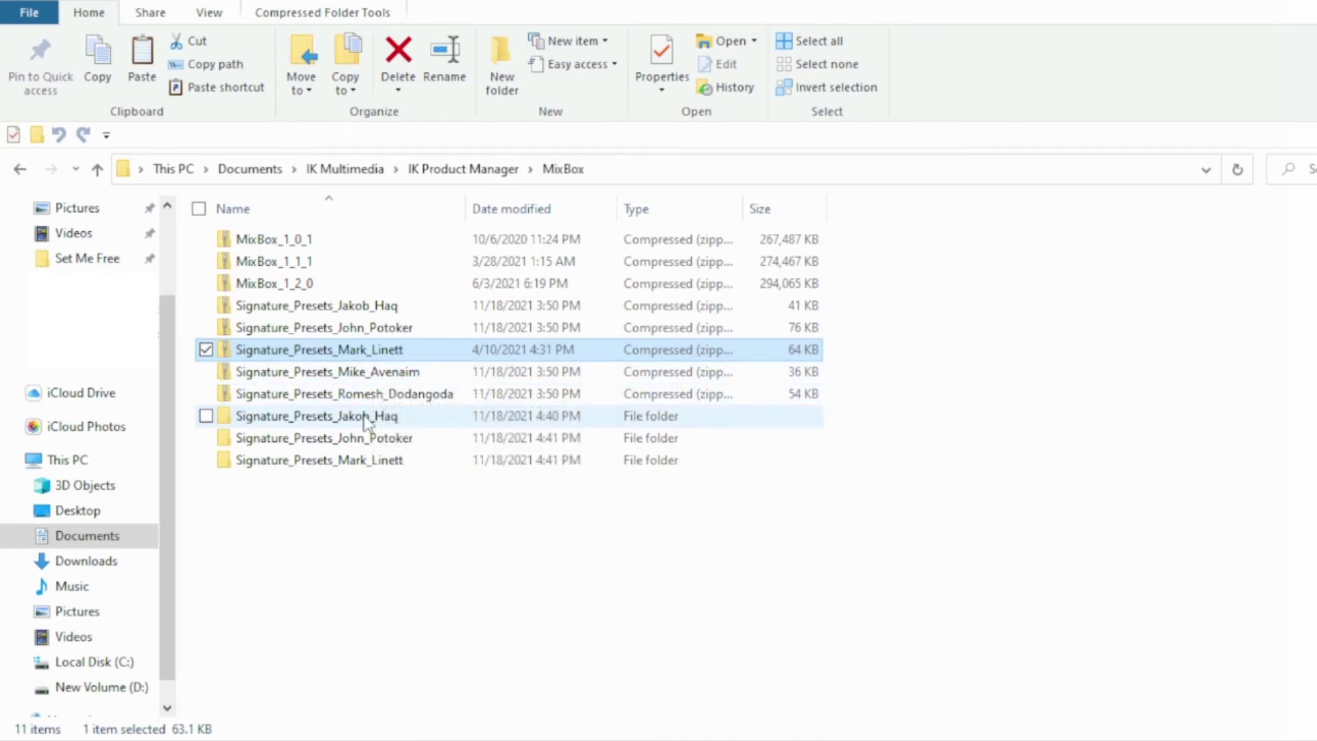
Extract the Signature_Presets_Mike_Avenaim archive into the MixBox download folder and close the extracted folder's window
left_click(348, 374)
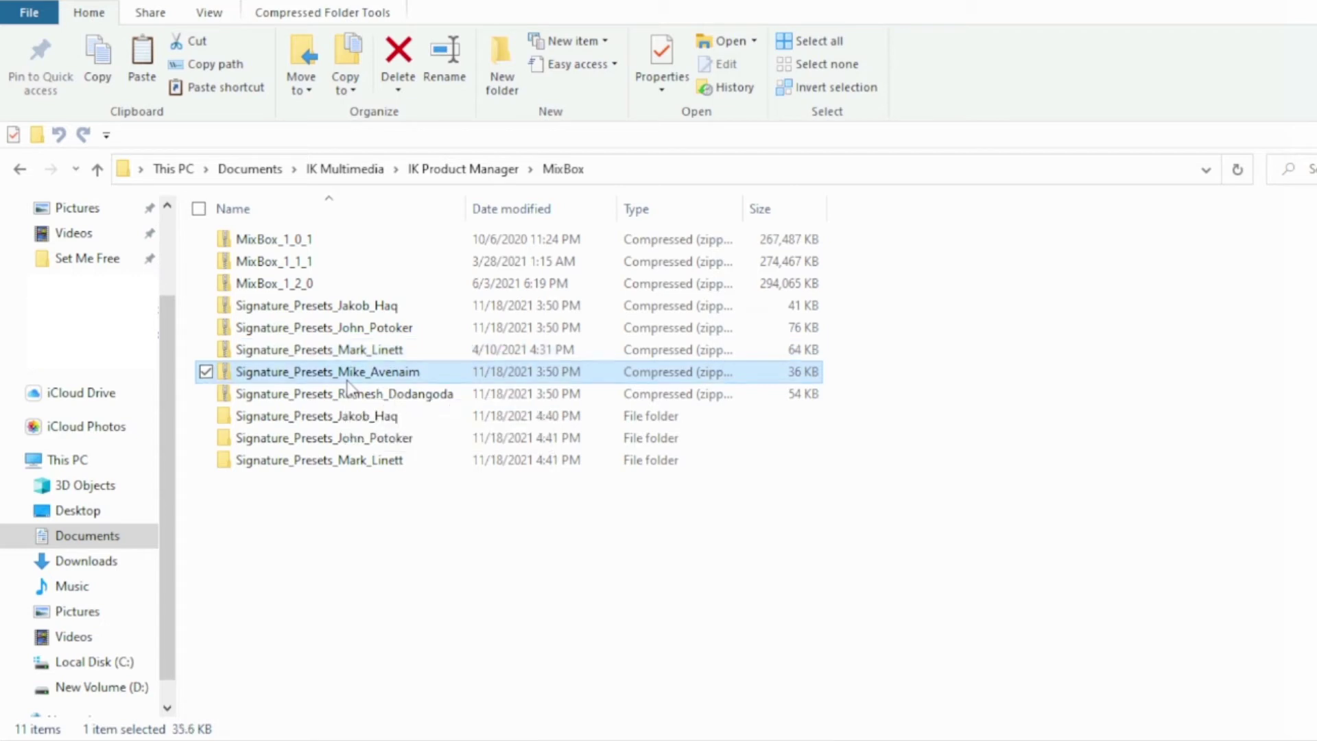
right_click(347, 377)
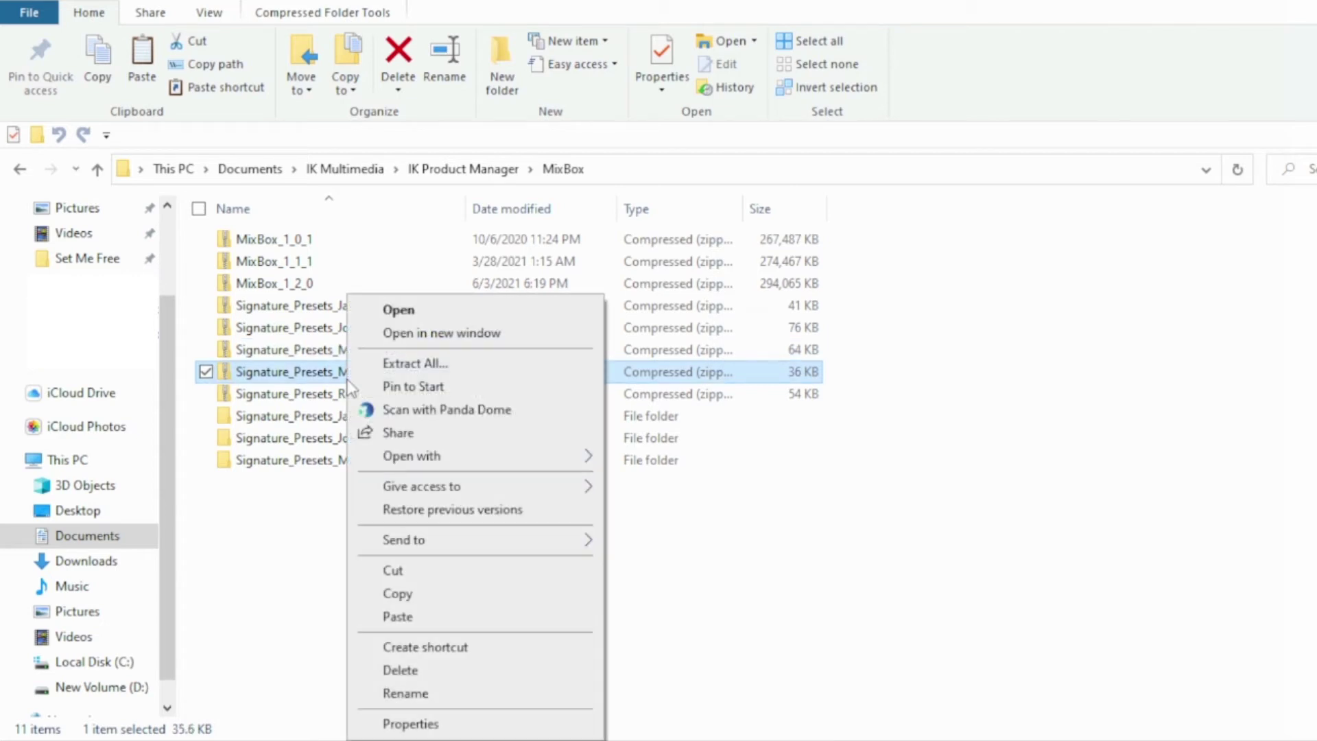
left_click(410, 368)
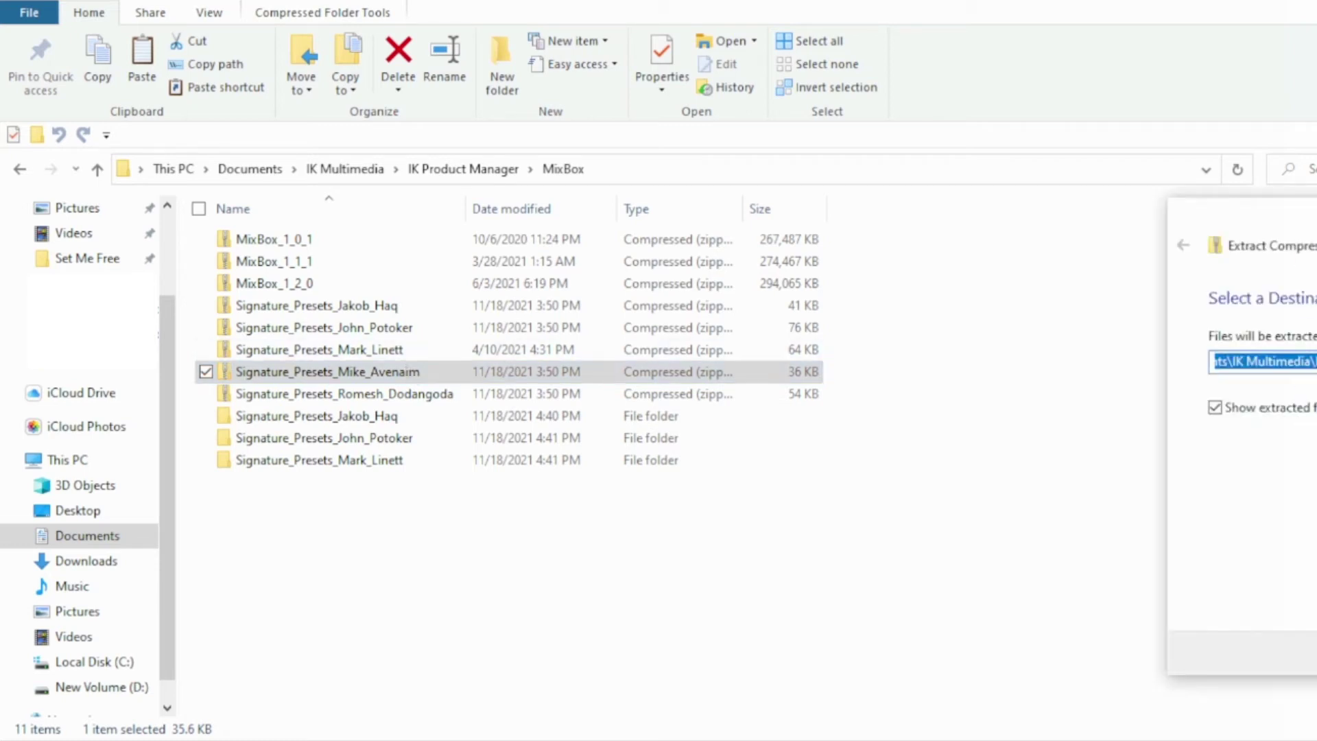
left_click(1088, 621)
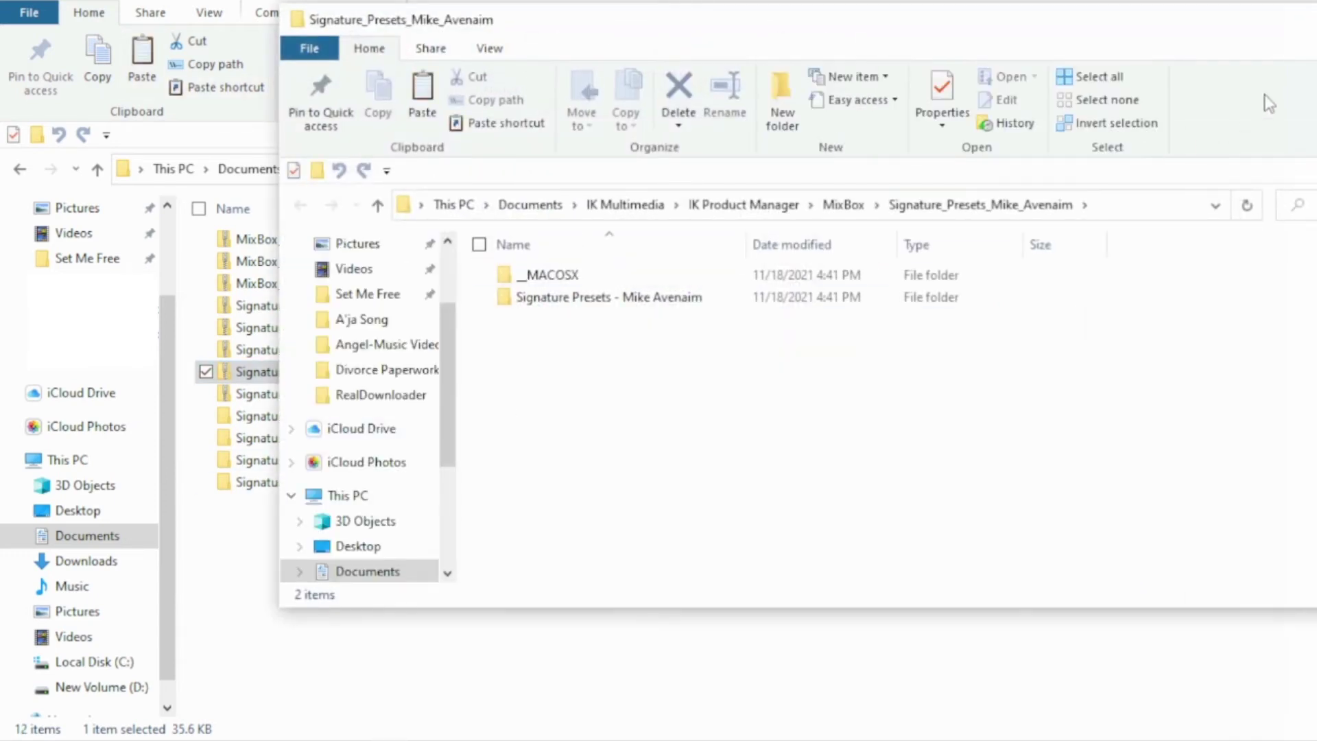
key("alt+F4")
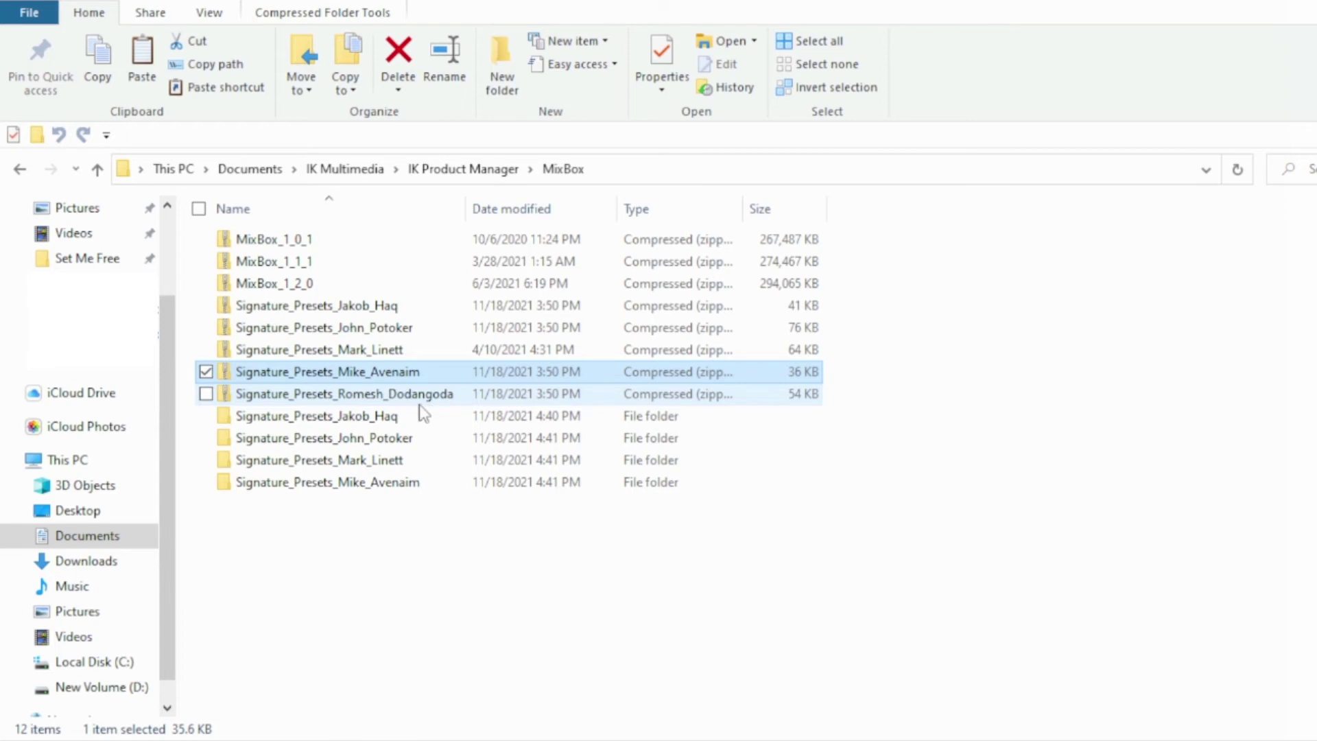
Extract the Signature_Presets_Romesh_Dodangoda archive into the MixBox download folder and close the extracted folder's window
left_click(412, 404)
right_click(414, 404)
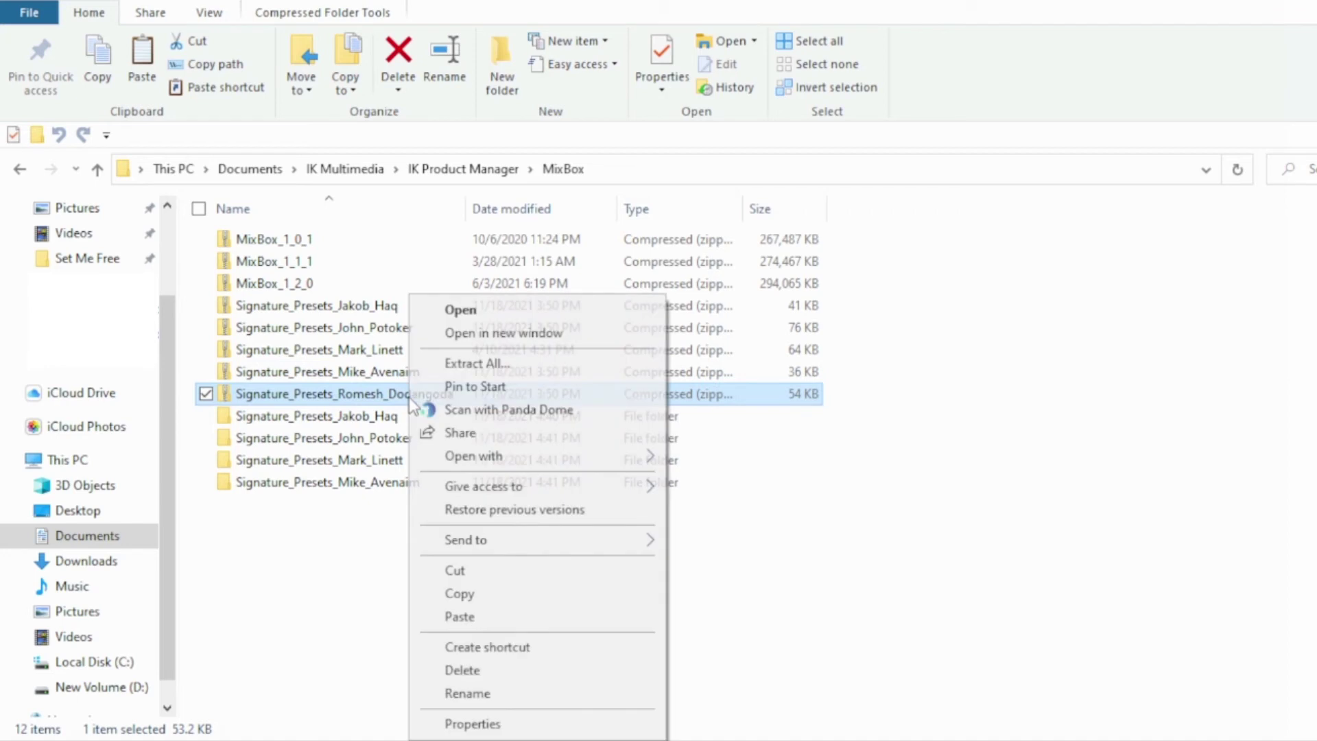
left_click(491, 363)
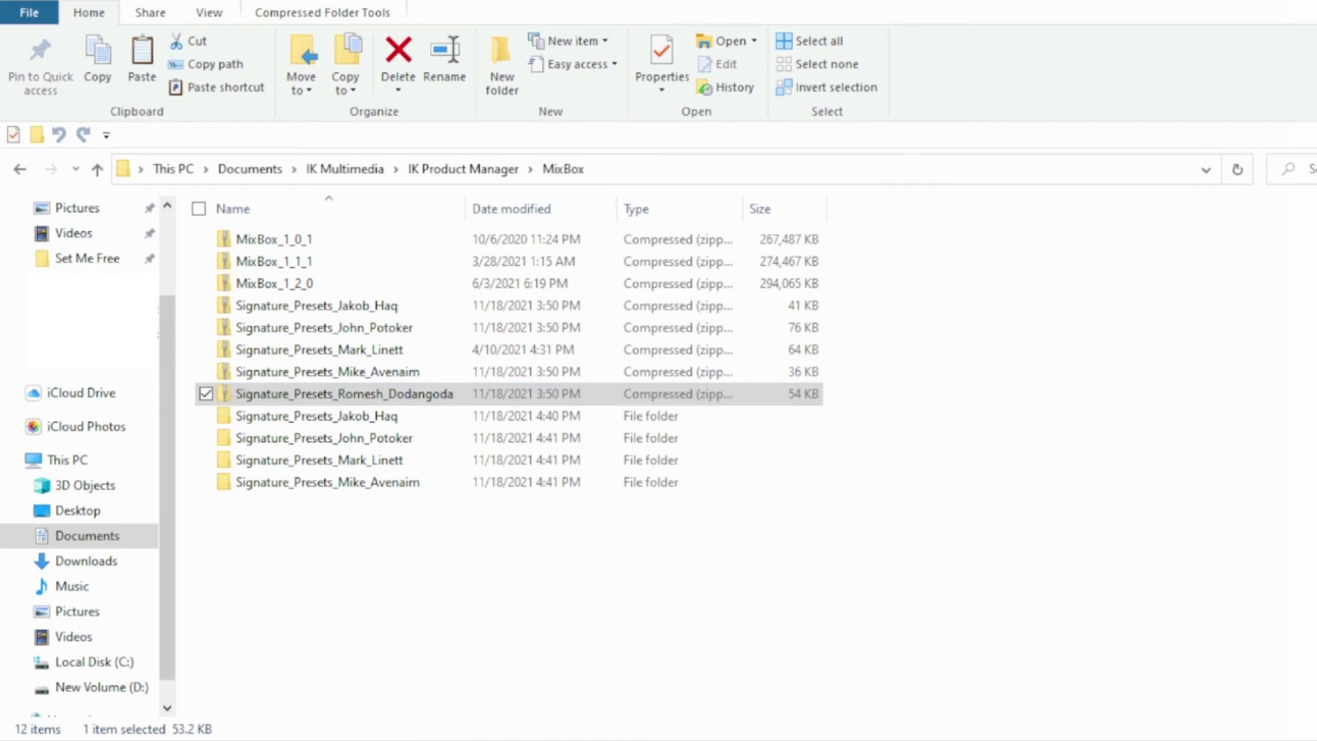
left_click(1063, 575)
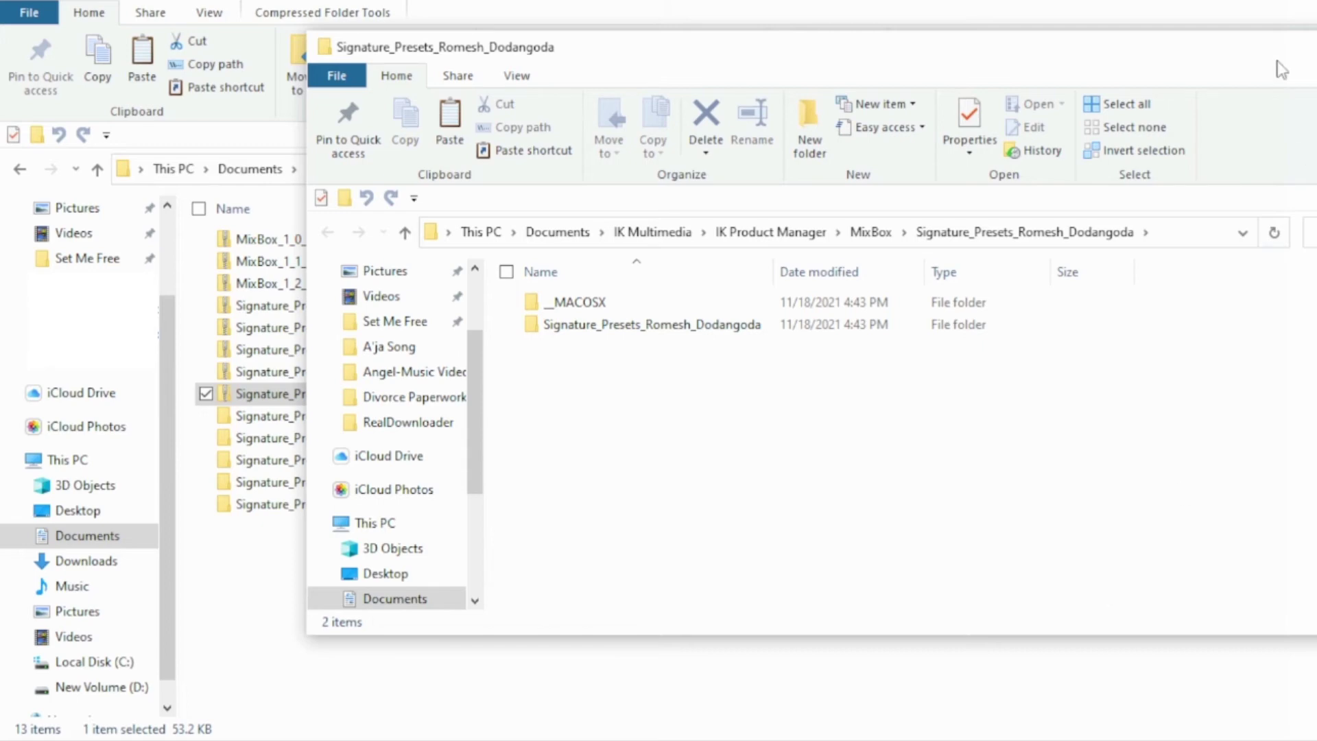
left_click(1307, 41)
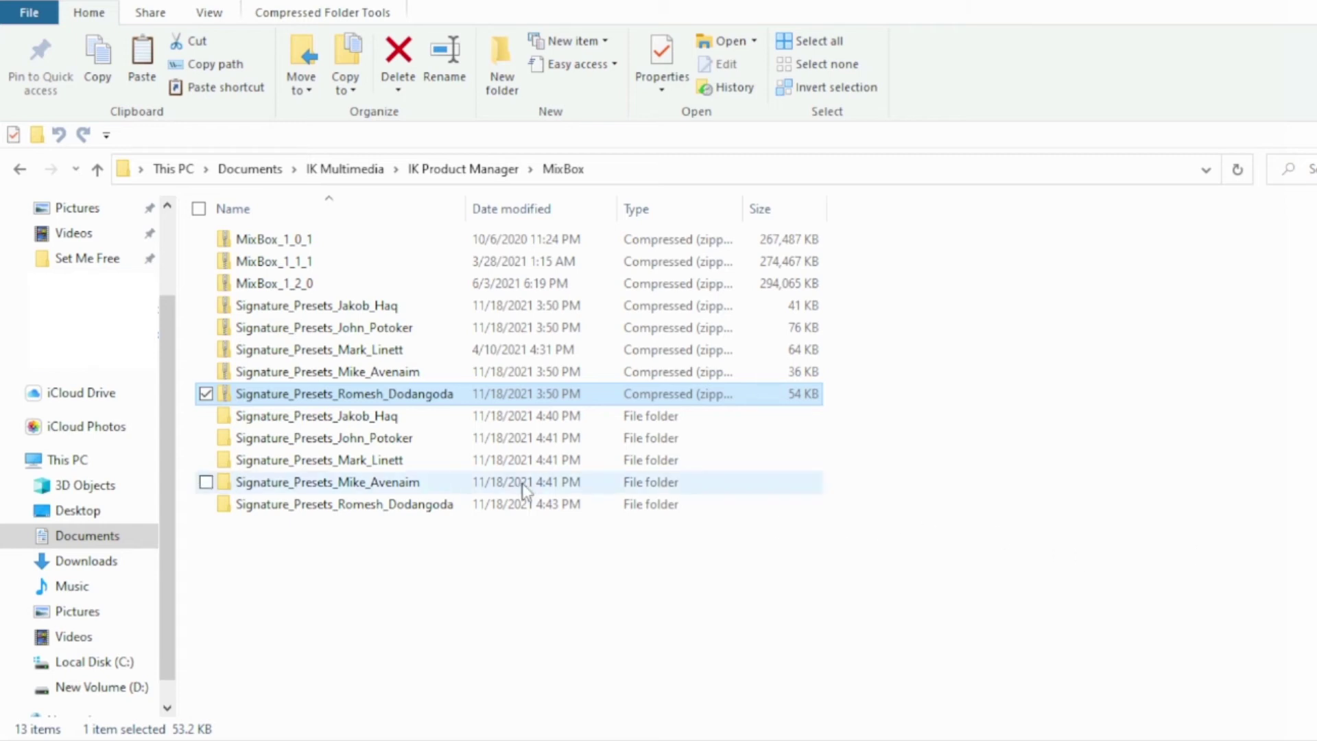
Copy the five extracted Signature_Presets folders and go back to the IK Multimedia folder
left_click_drag(447, 421, 446, 507)
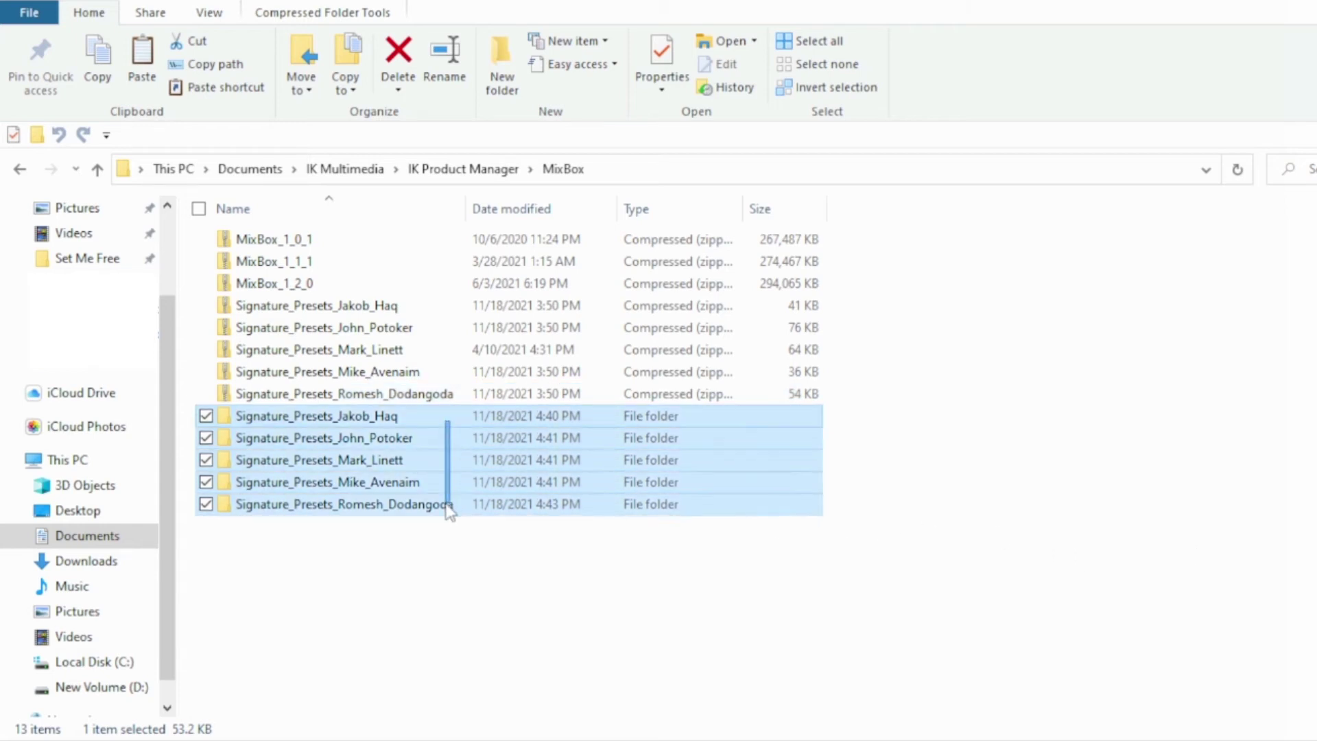
right_click(393, 421)
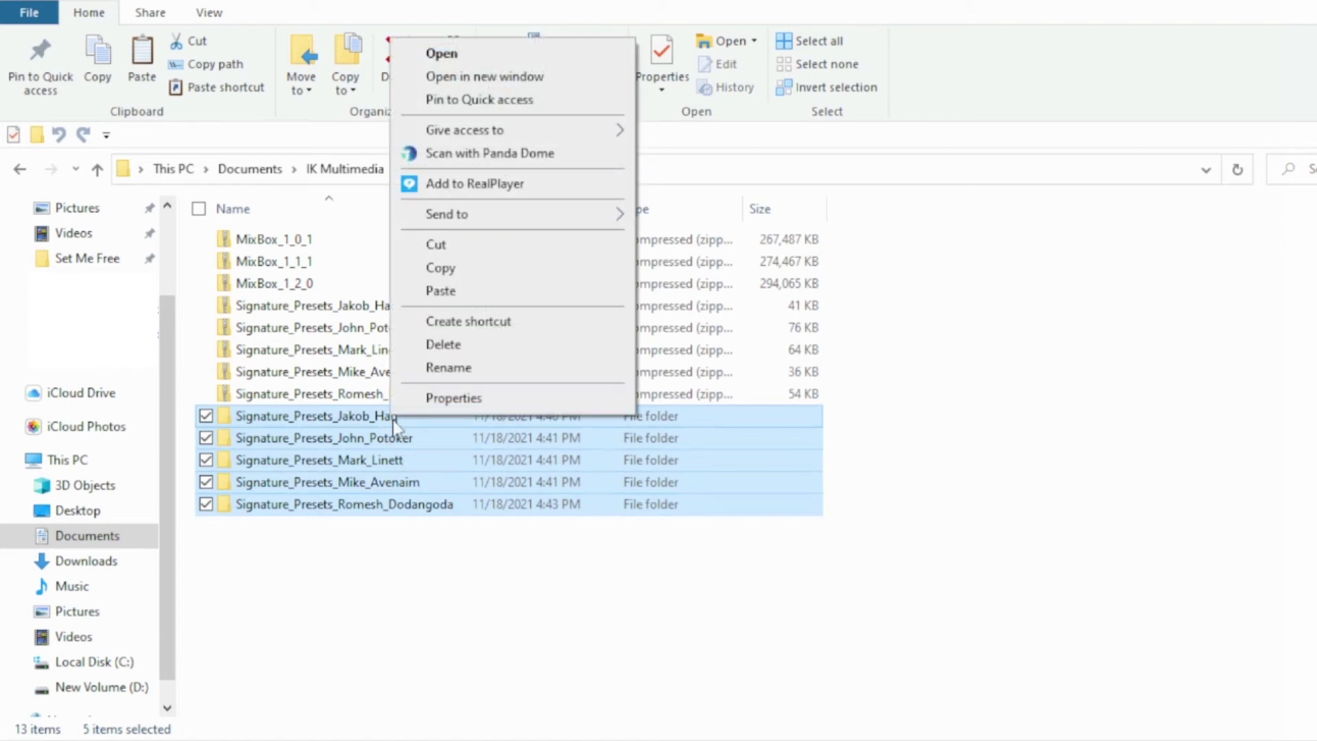
left_click(473, 271)
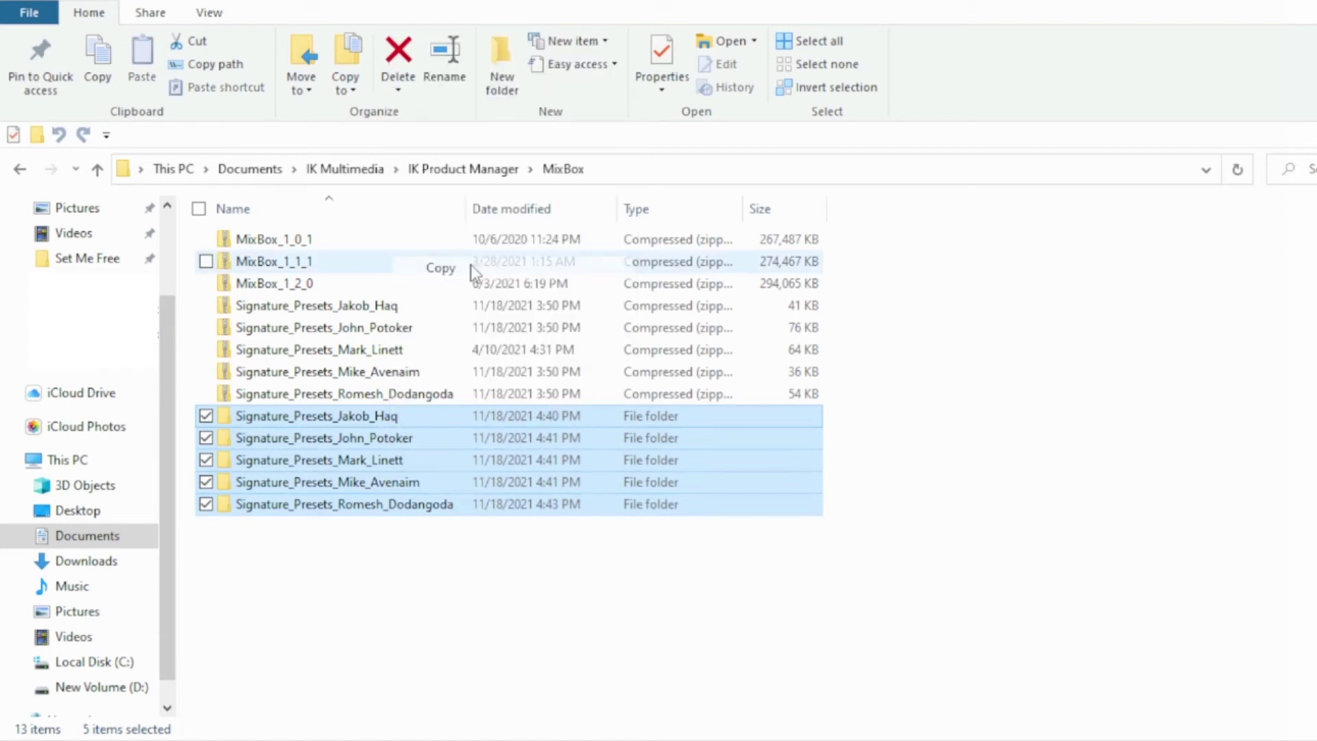
left_click(26, 175)
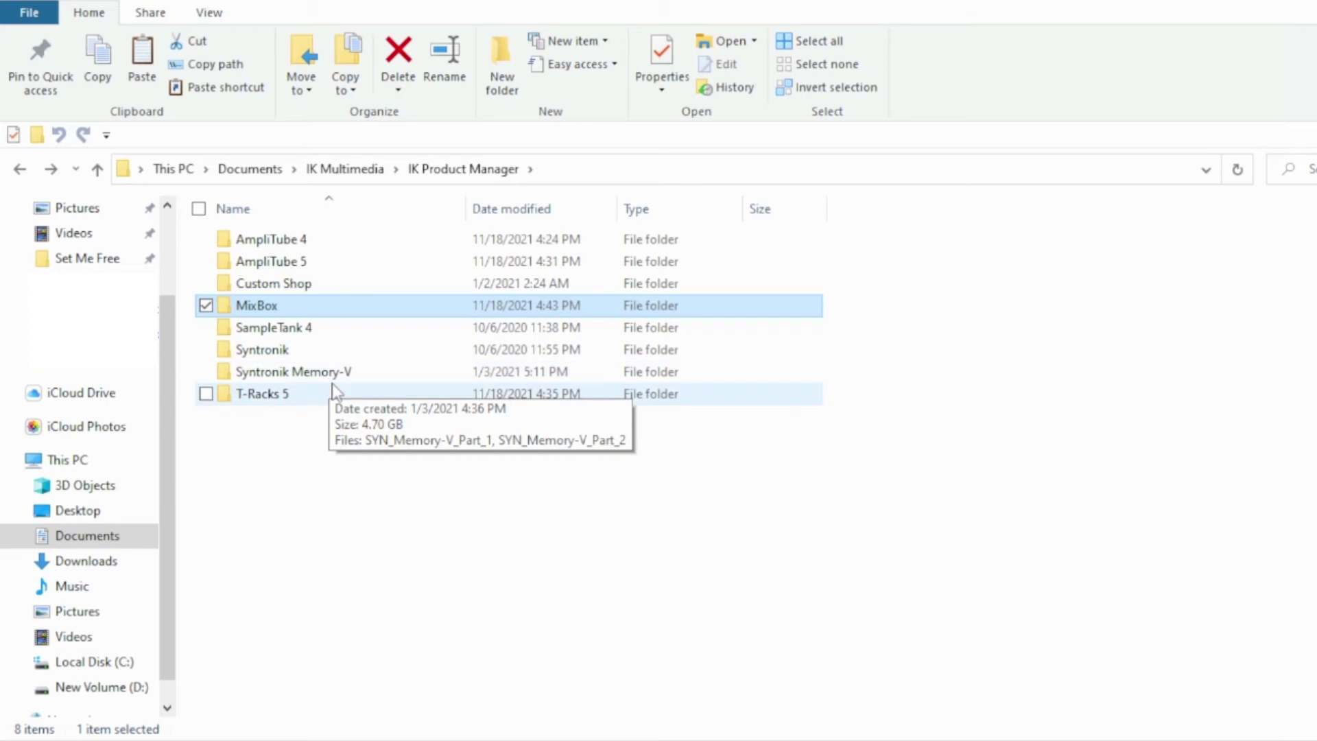
double_click(331, 314)
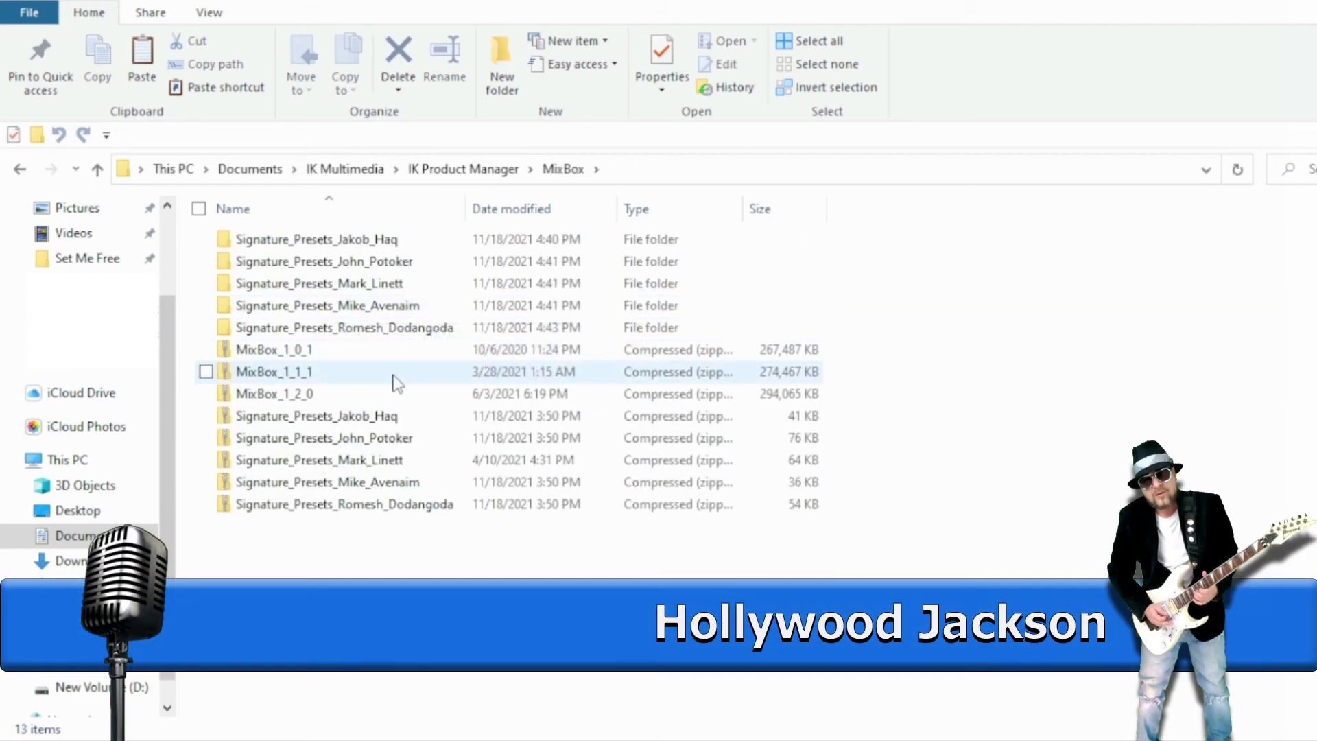
left_click(21, 170)
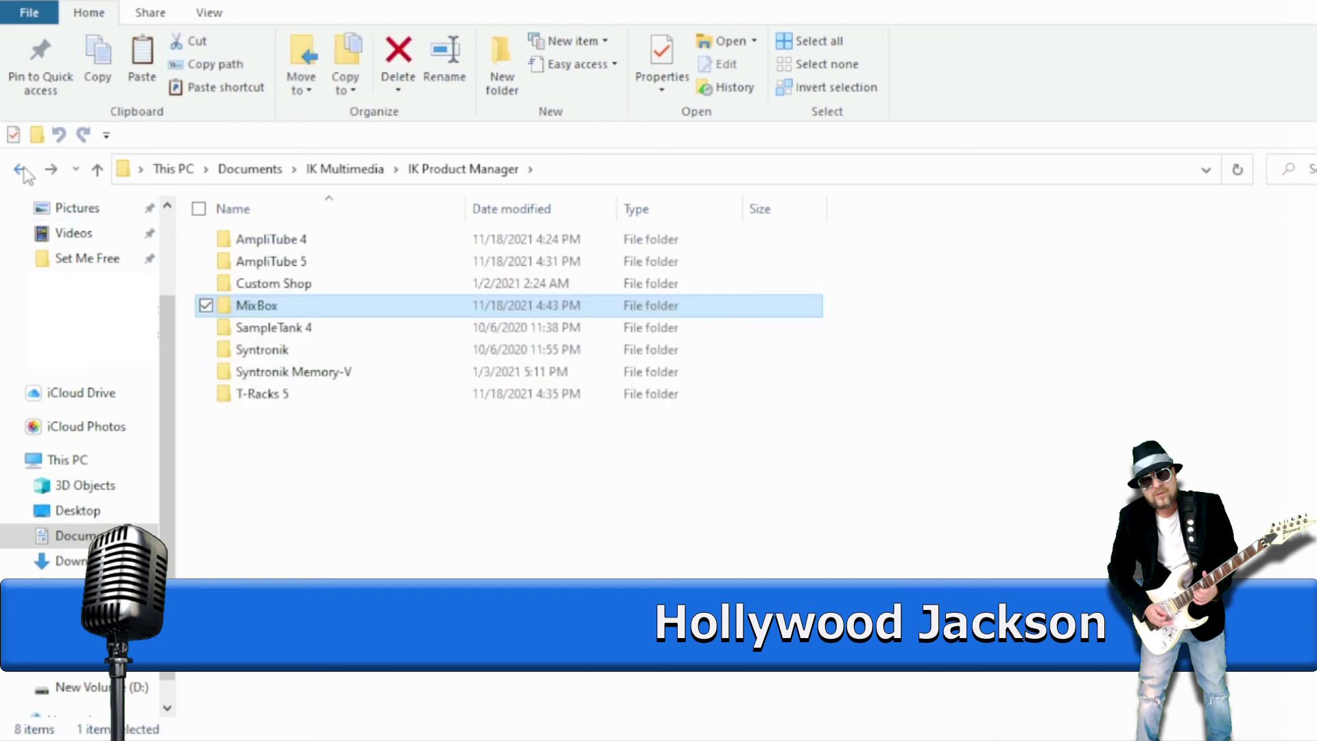
left_click(21, 170)
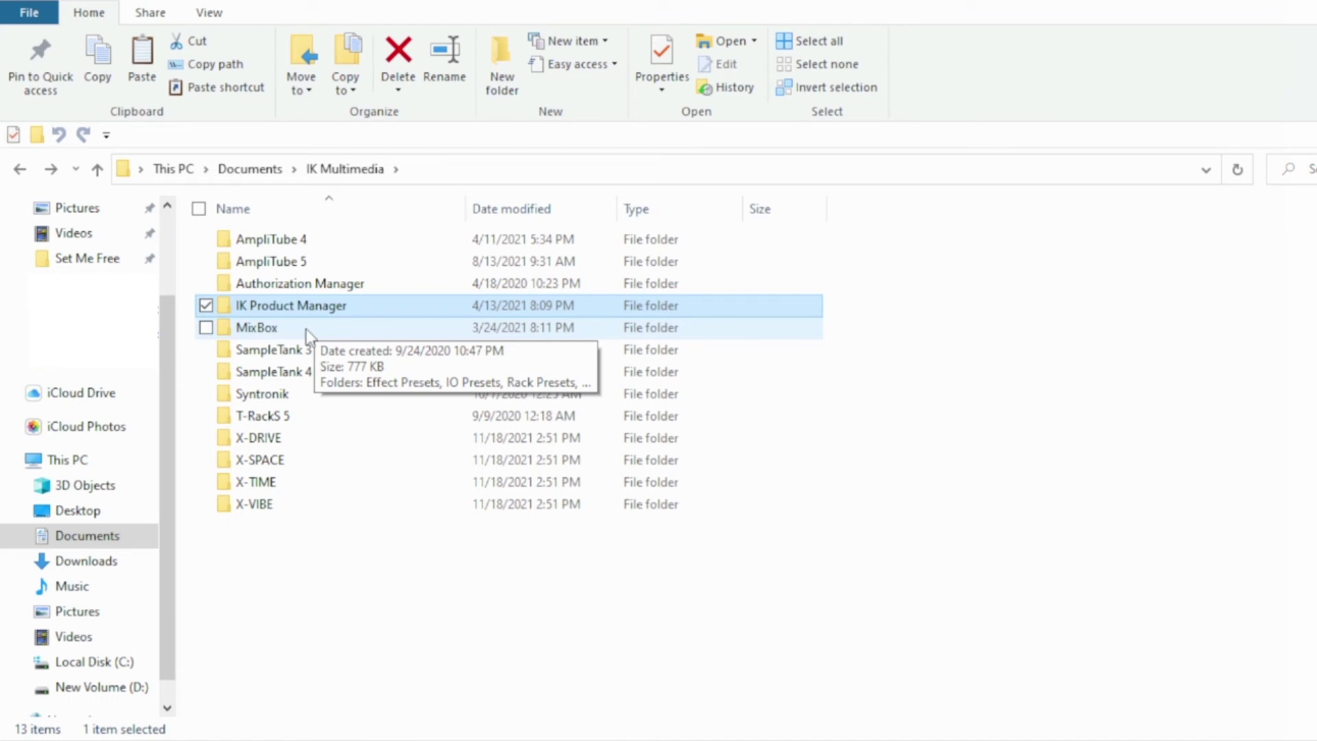
Paste the copied Signature_Presets folders into the Rack Presets folder inside the IK Multimedia MixBox folder
double_click(306, 327)
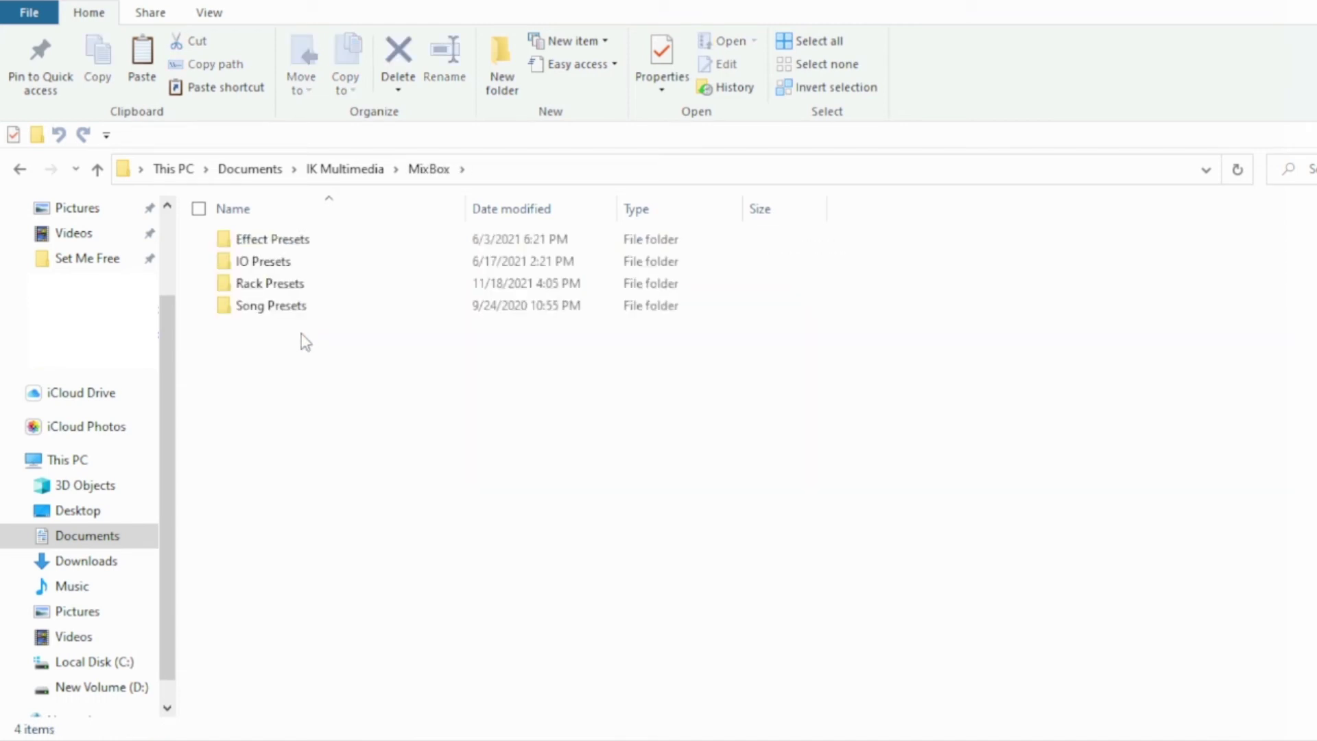
double_click(321, 288)
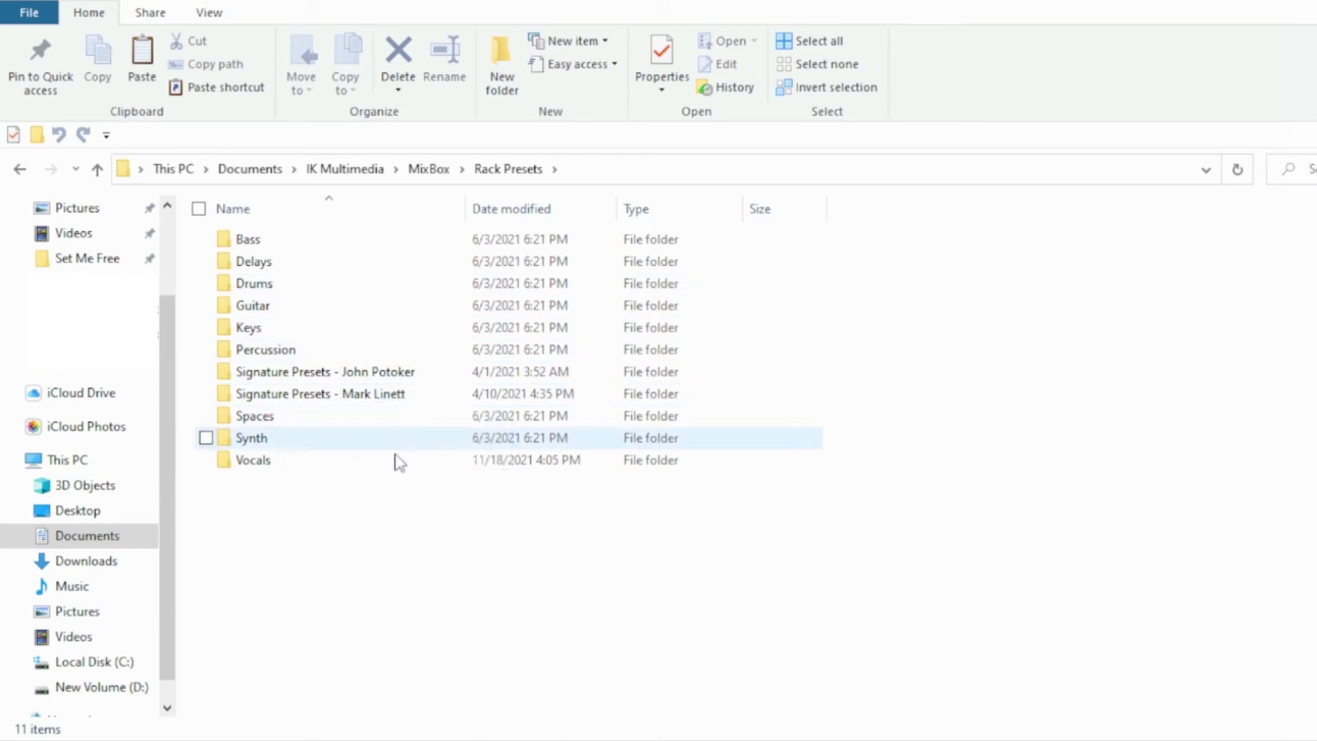
right_click(472, 549)
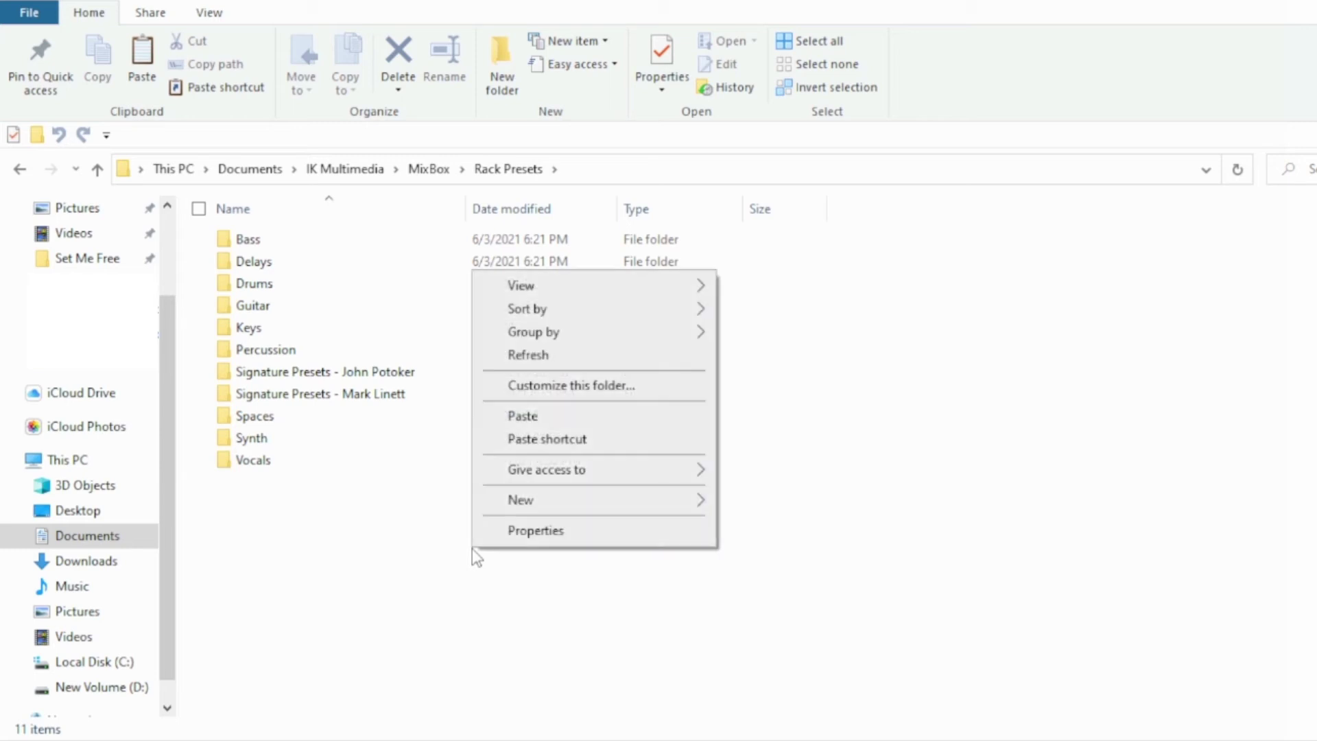
left_click(573, 414)
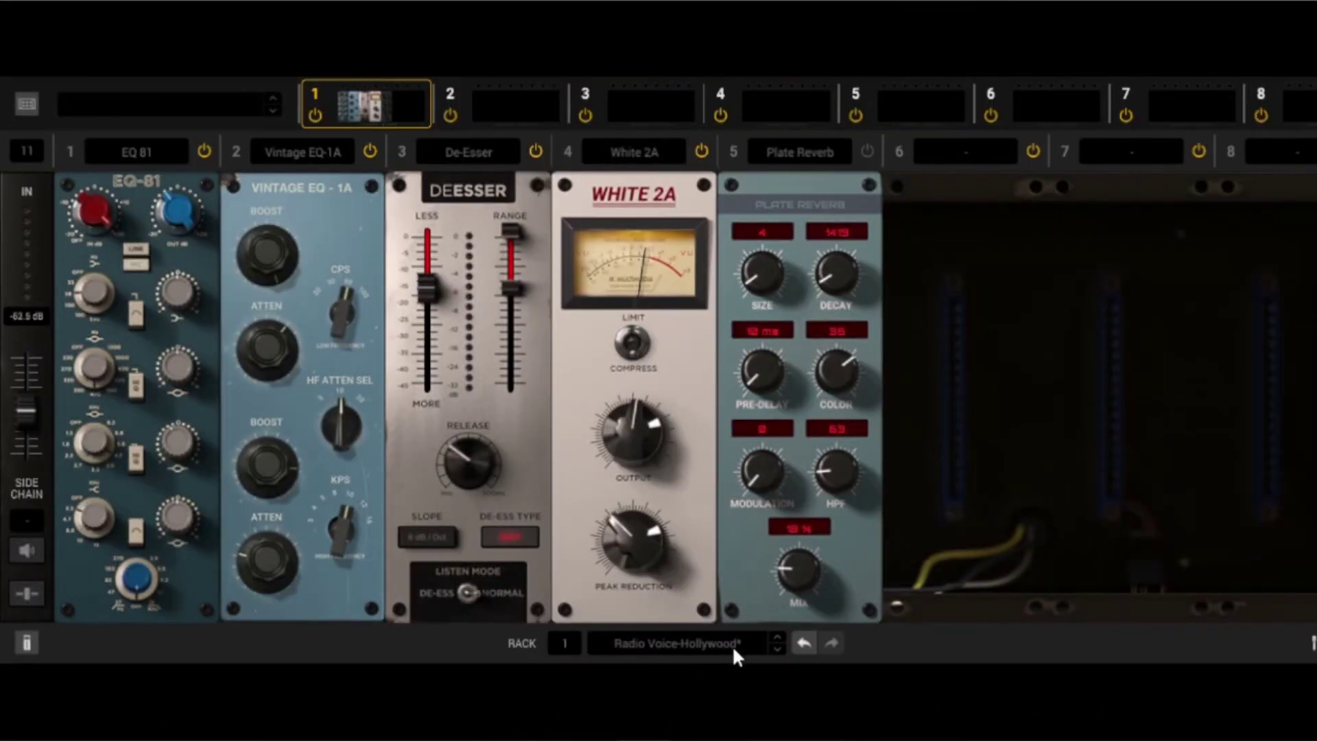
Switch to MixBox, browse the installed signature presets, and load Cybervox Spacebox from the Vocals presets of Signature_Presets_Jakob_Haq into rack 1
left_click(734, 652)
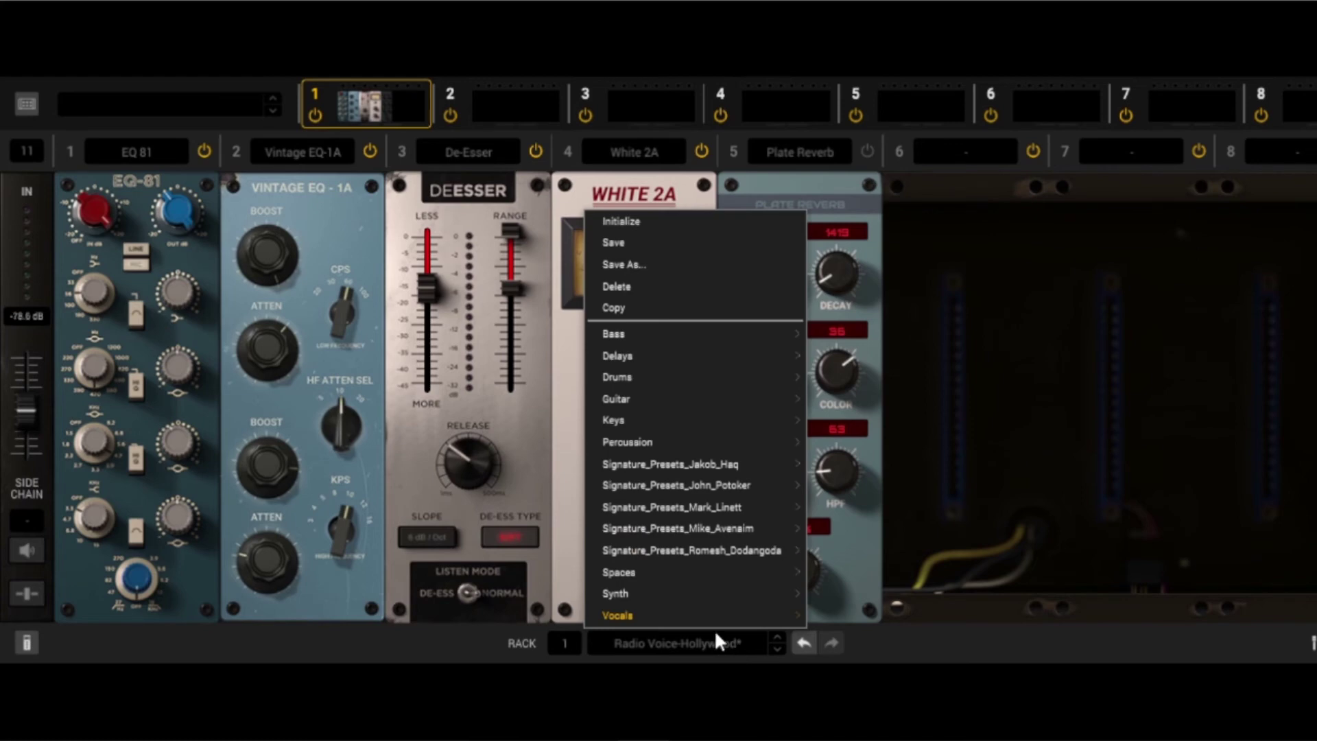
mouse_move(733, 467)
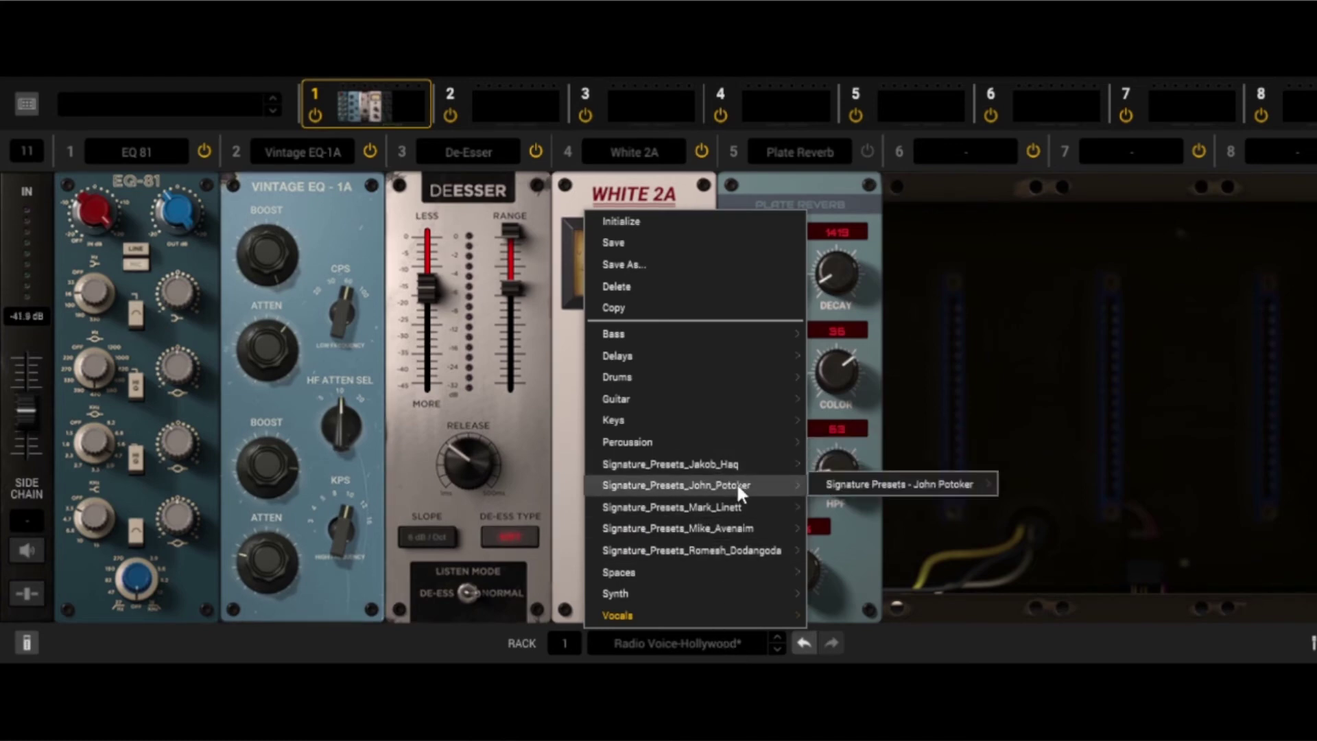
mouse_move(832, 488)
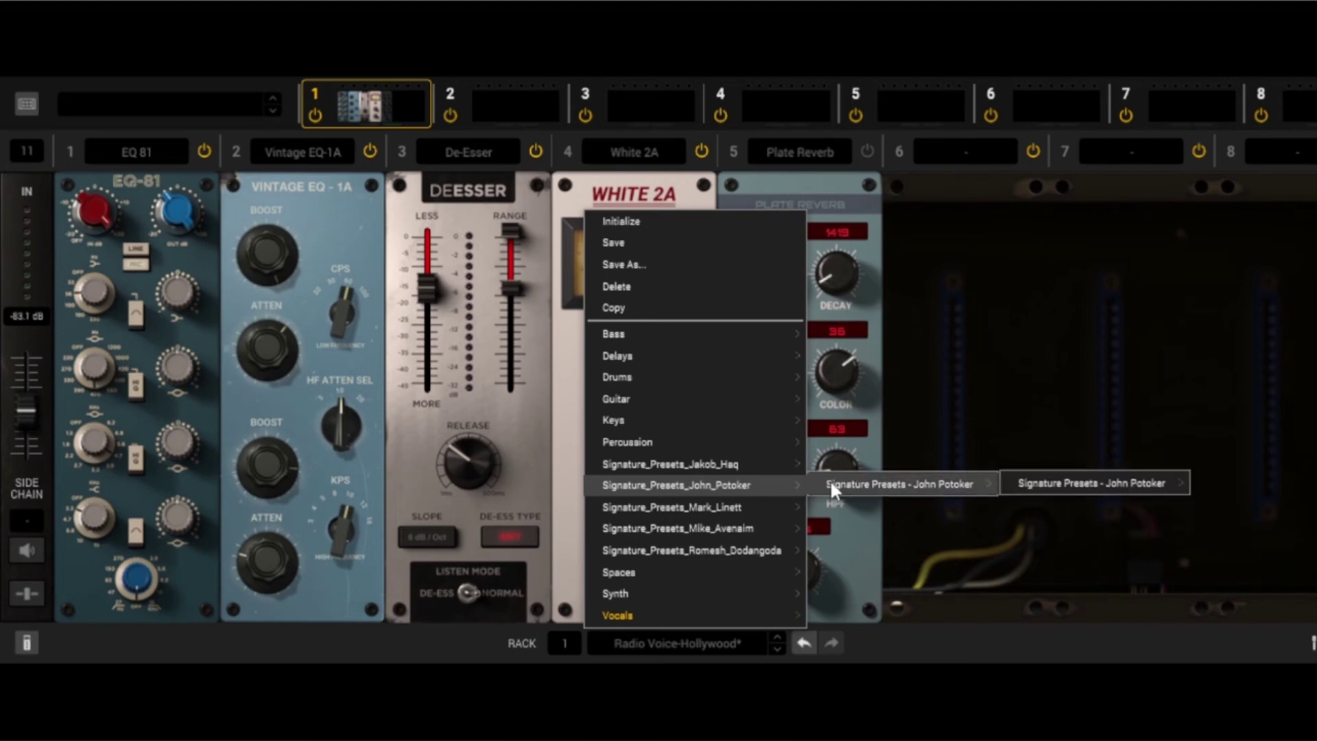
mouse_move(1044, 488)
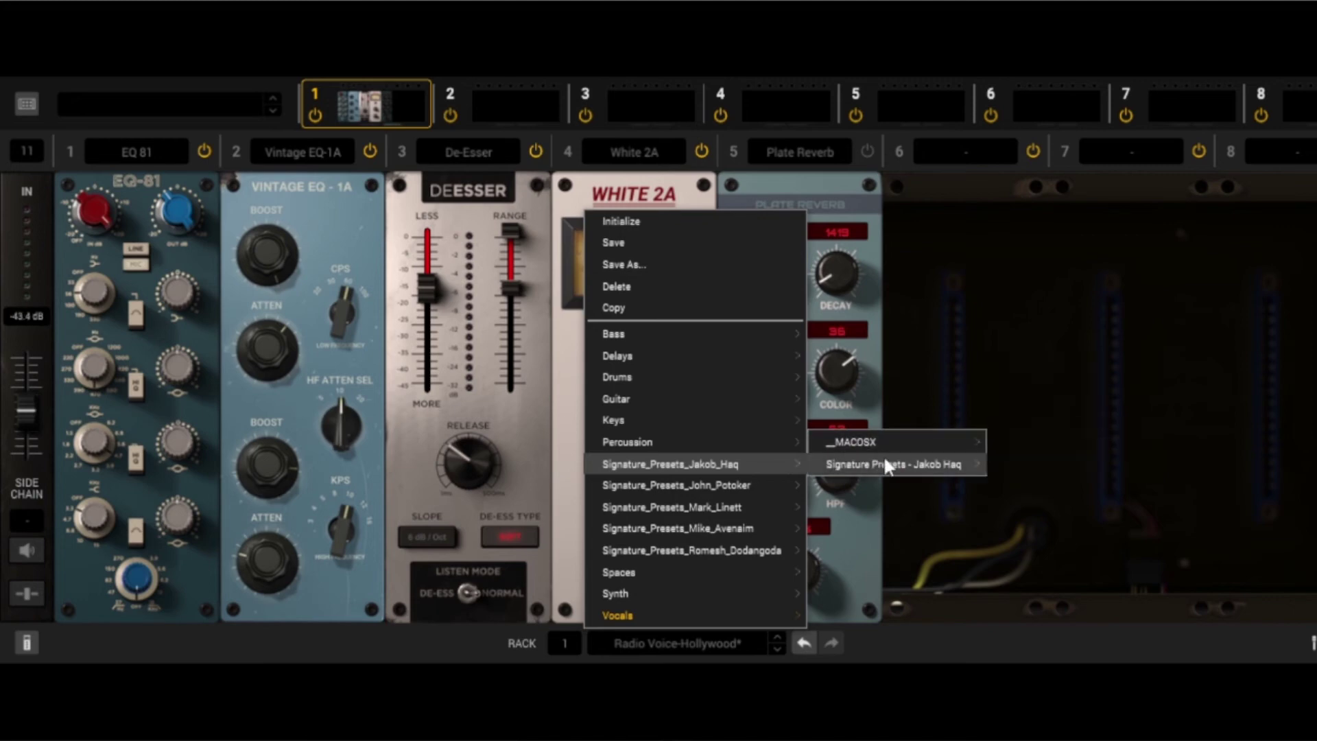
mouse_move(899, 441)
mouse_move(1049, 447)
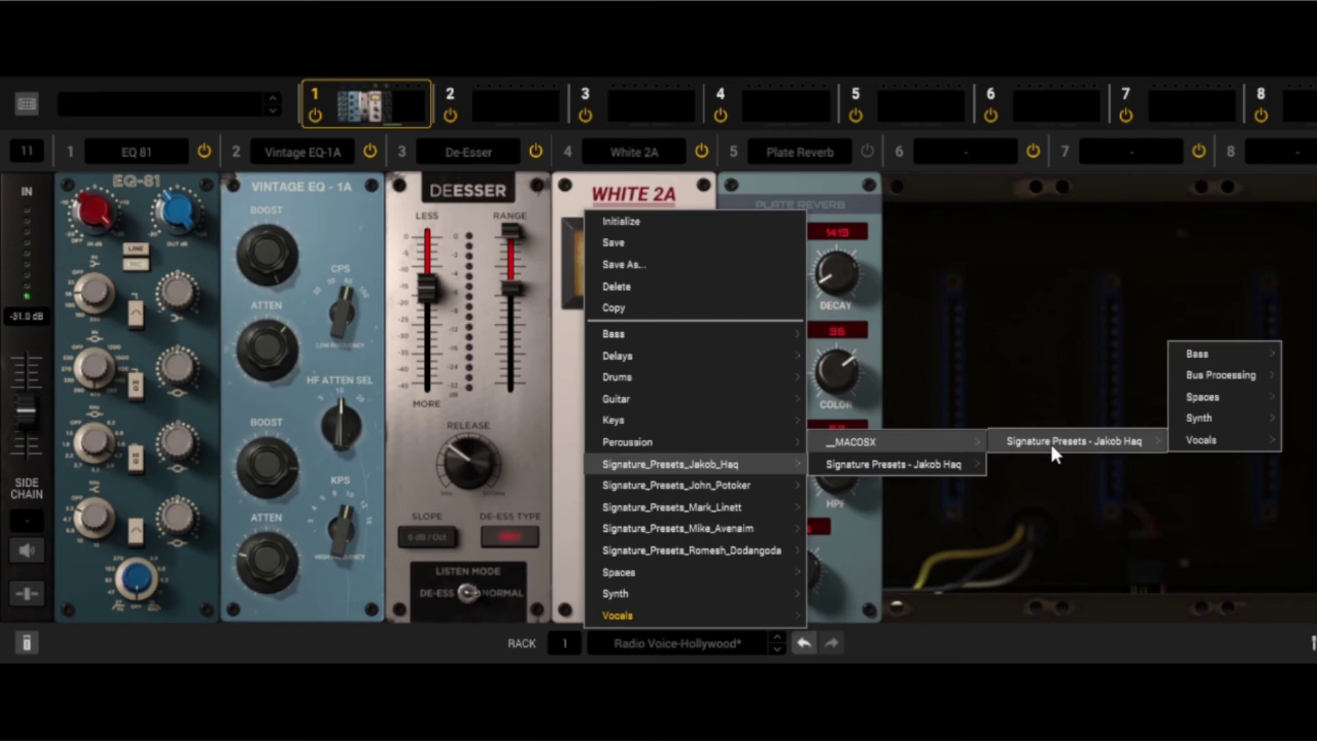
mouse_move(932, 463)
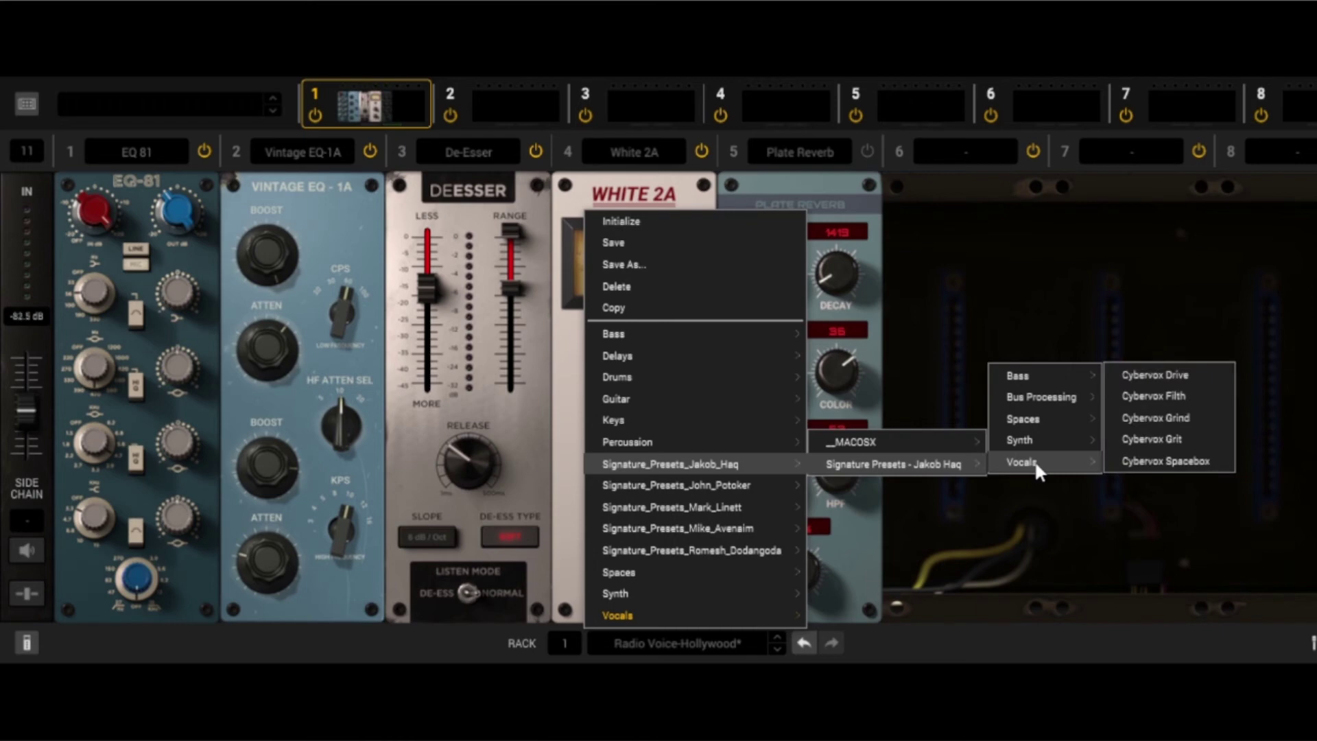
left_click(1133, 462)
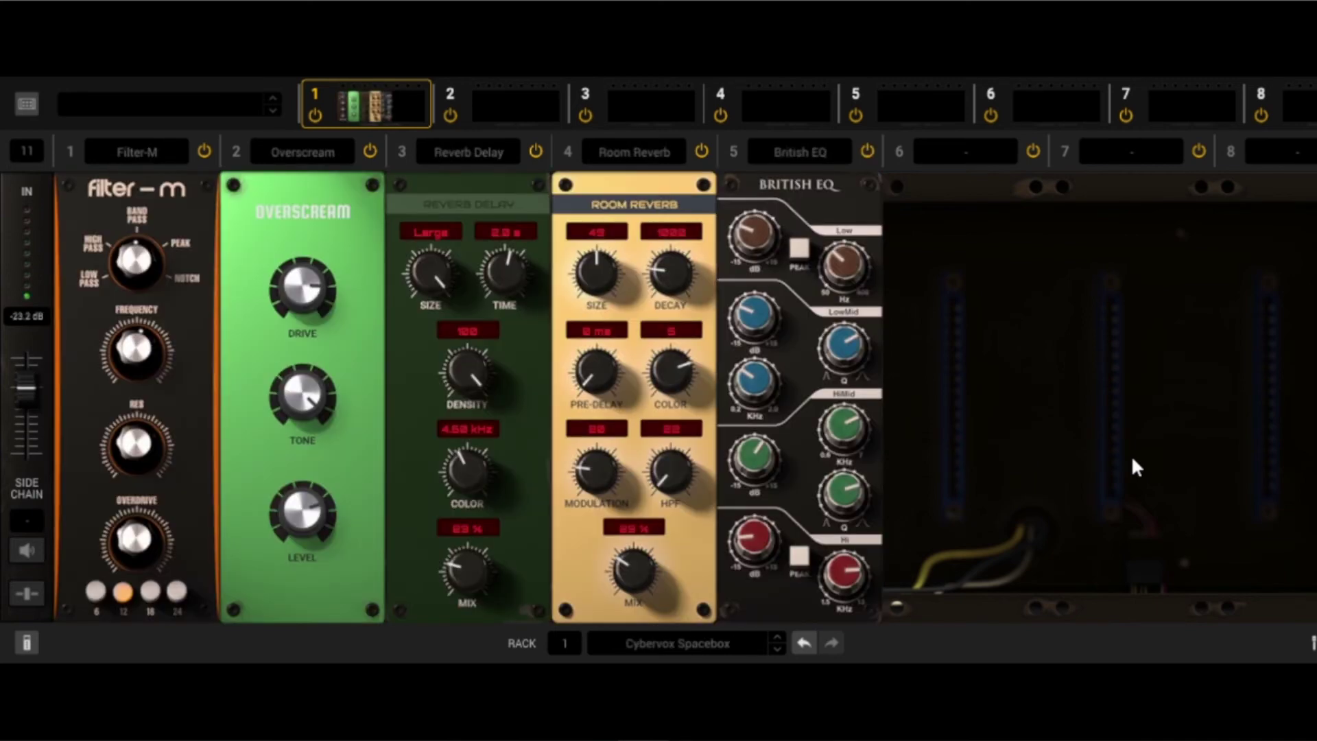
Load the Romesh Backing Vocal Widener preset from the Vocals group of Signature_Presets_Romesh_Dodangoda into rack 1
left_click(726, 647)
mouse_move(760, 549)
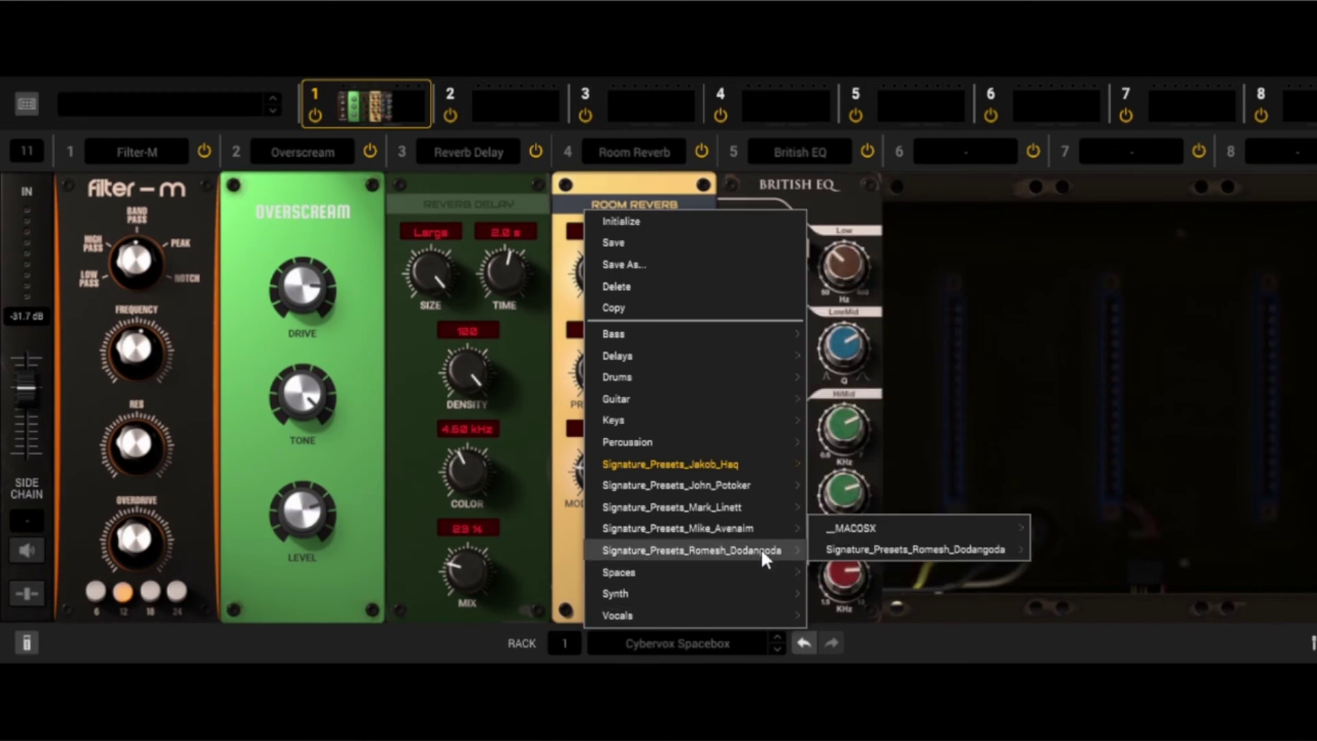
mouse_move(872, 555)
mouse_move(1058, 545)
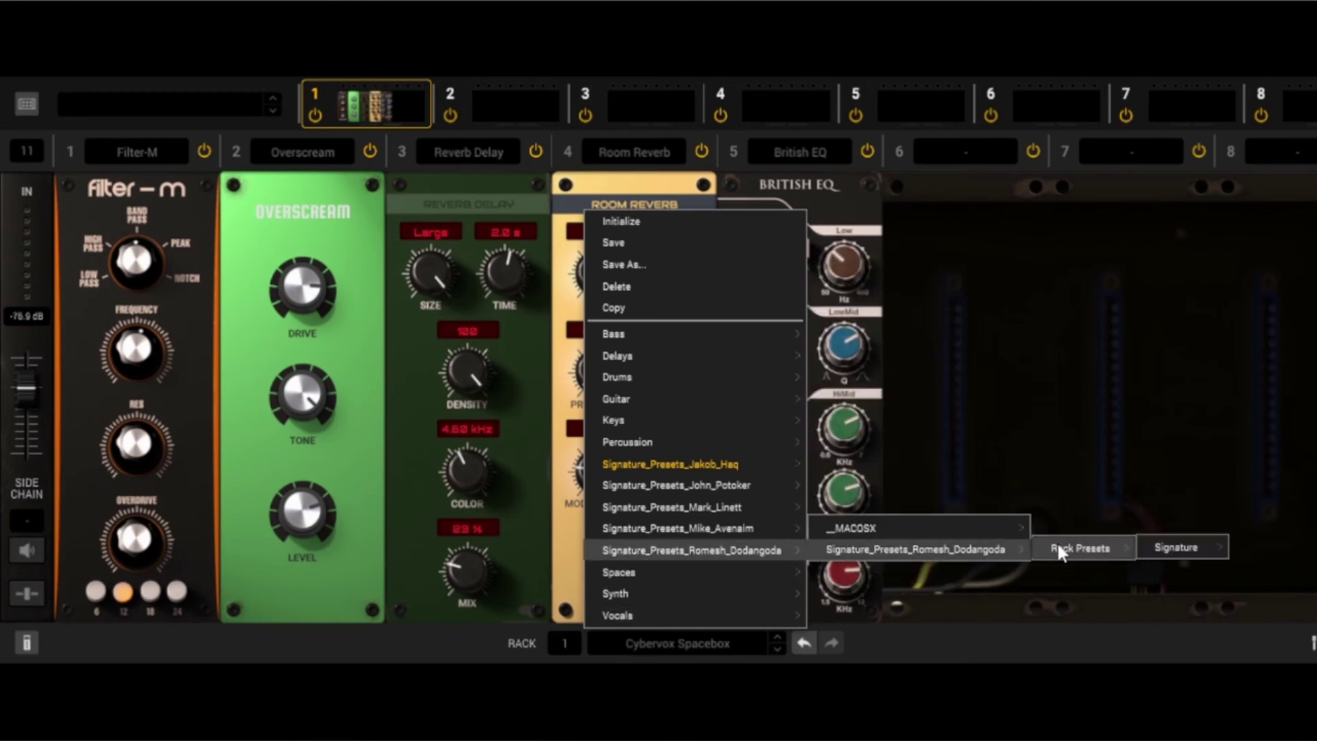
mouse_move(1161, 549)
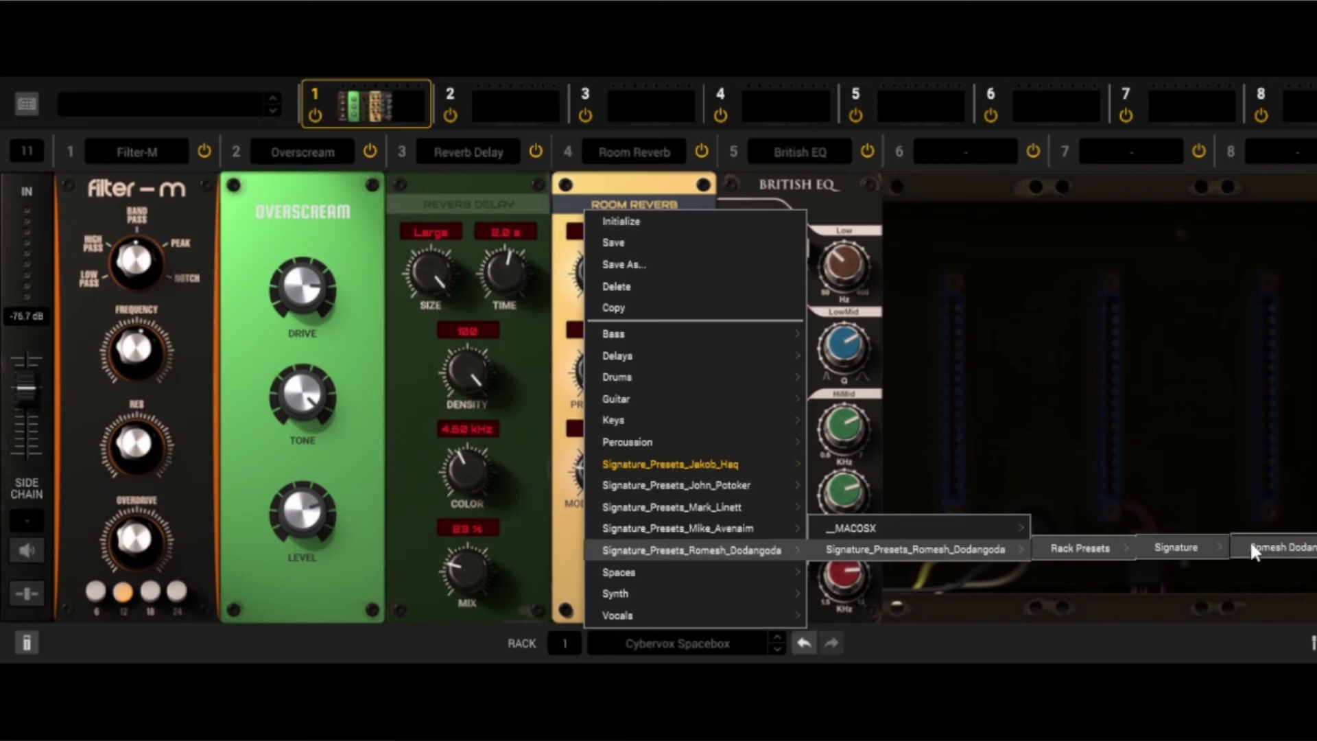
mouse_move(1252, 549)
mouse_move(1206, 549)
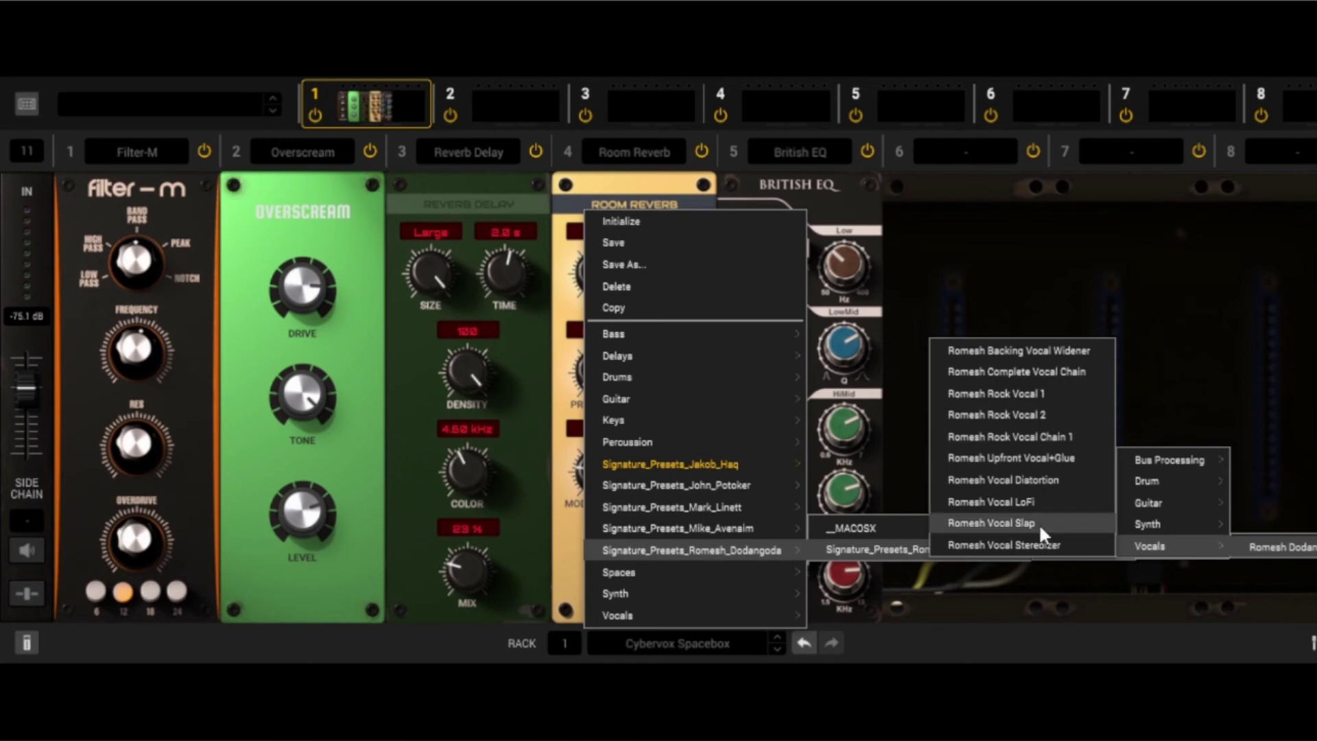
left_click(1027, 350)
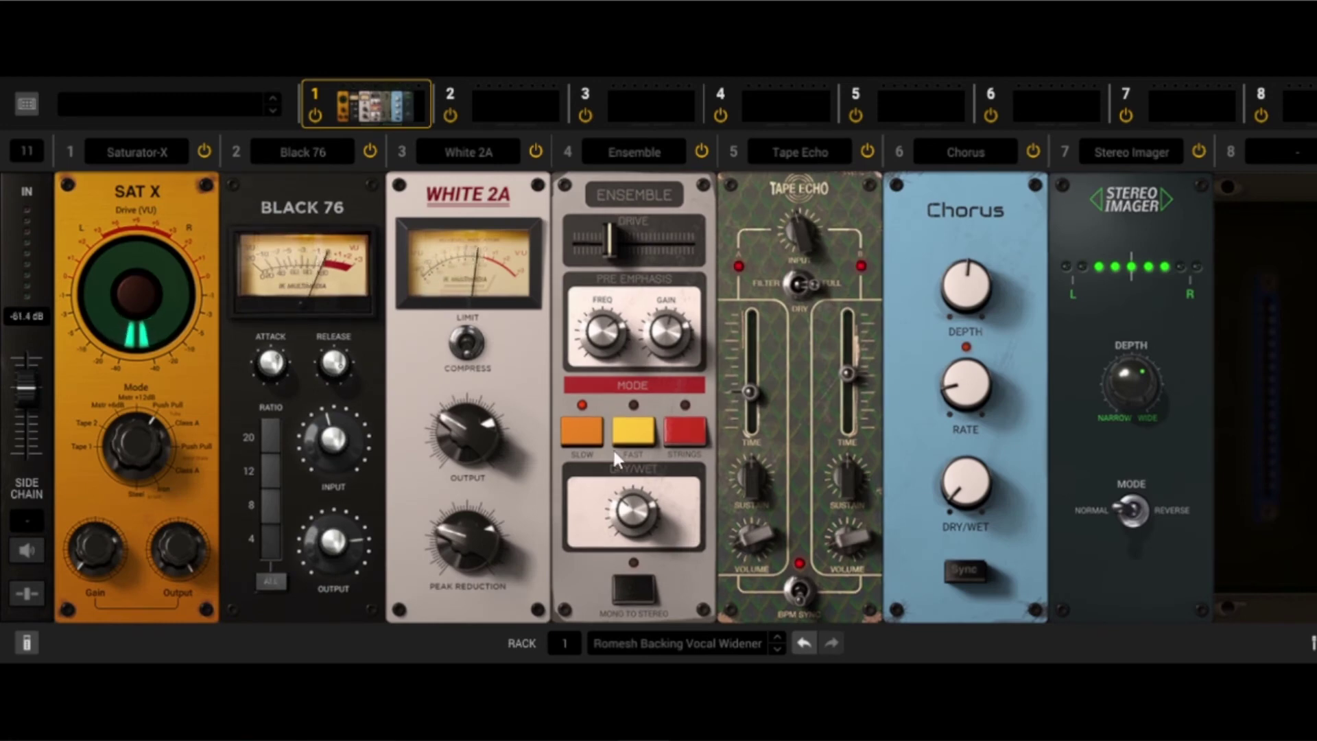
Load the Radio Voice-Hollywood preset from the standard Vocals category into rack 1
left_click(708, 644)
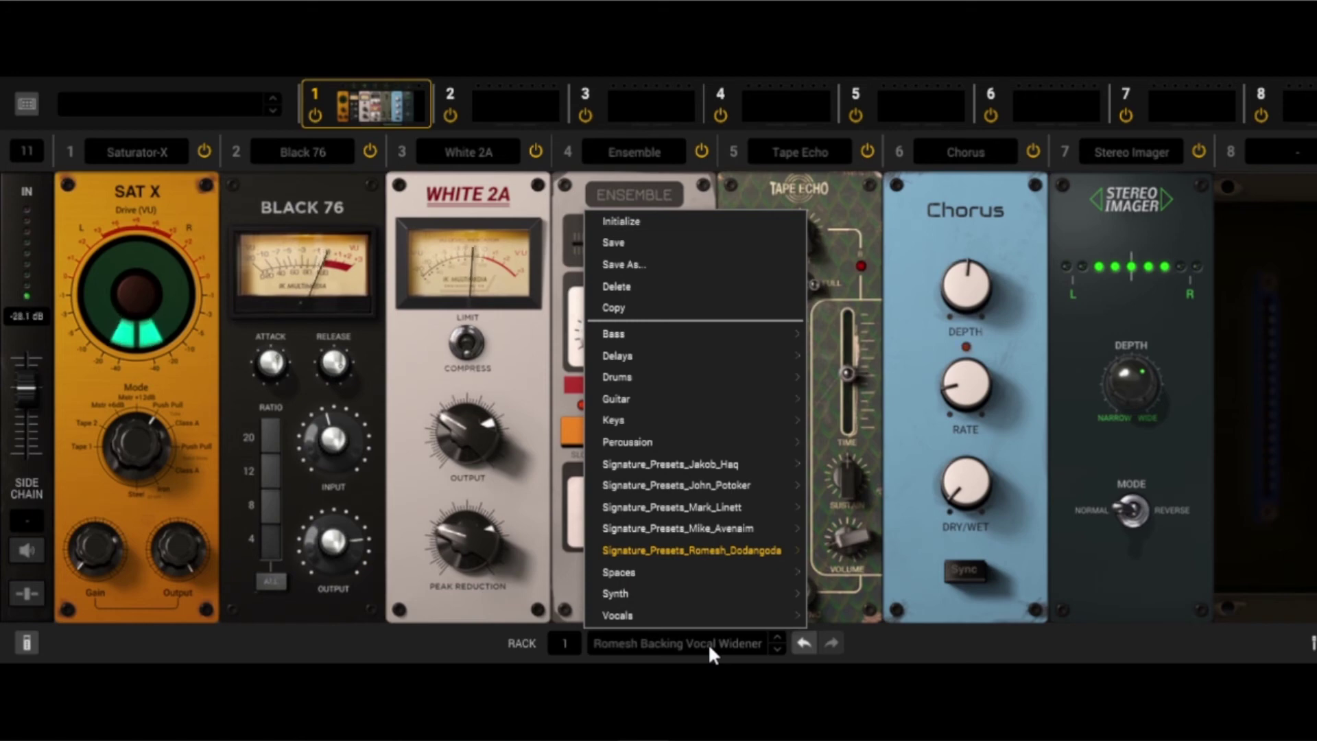
left_click(707, 644)
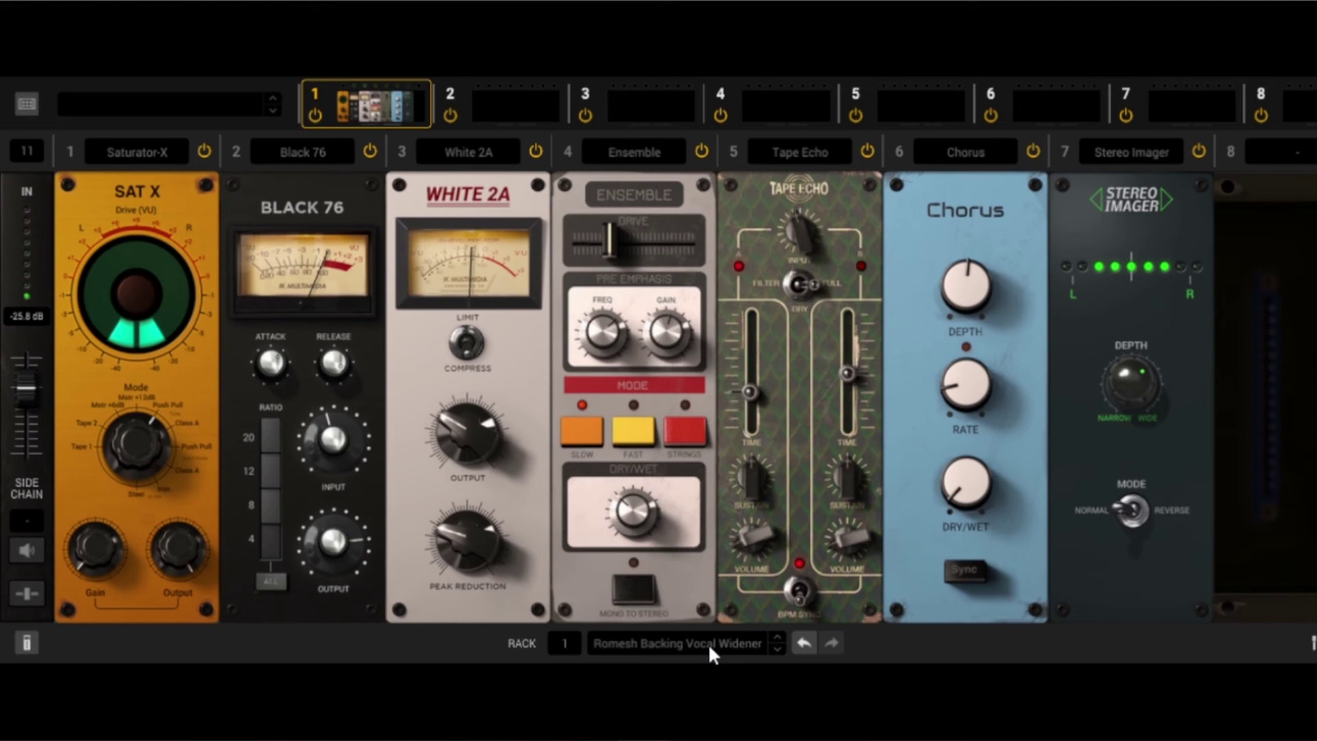
left_click(762, 645)
mouse_move(742, 595)
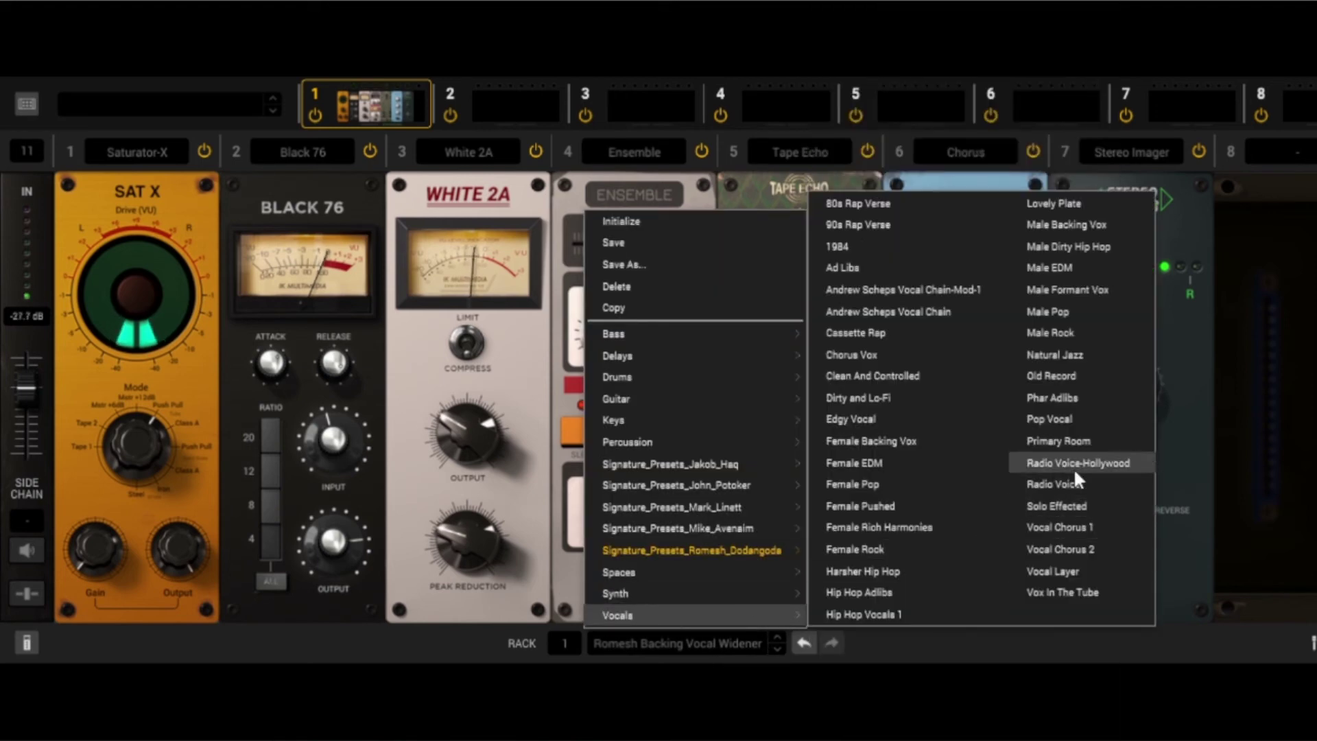
left_click(1077, 466)
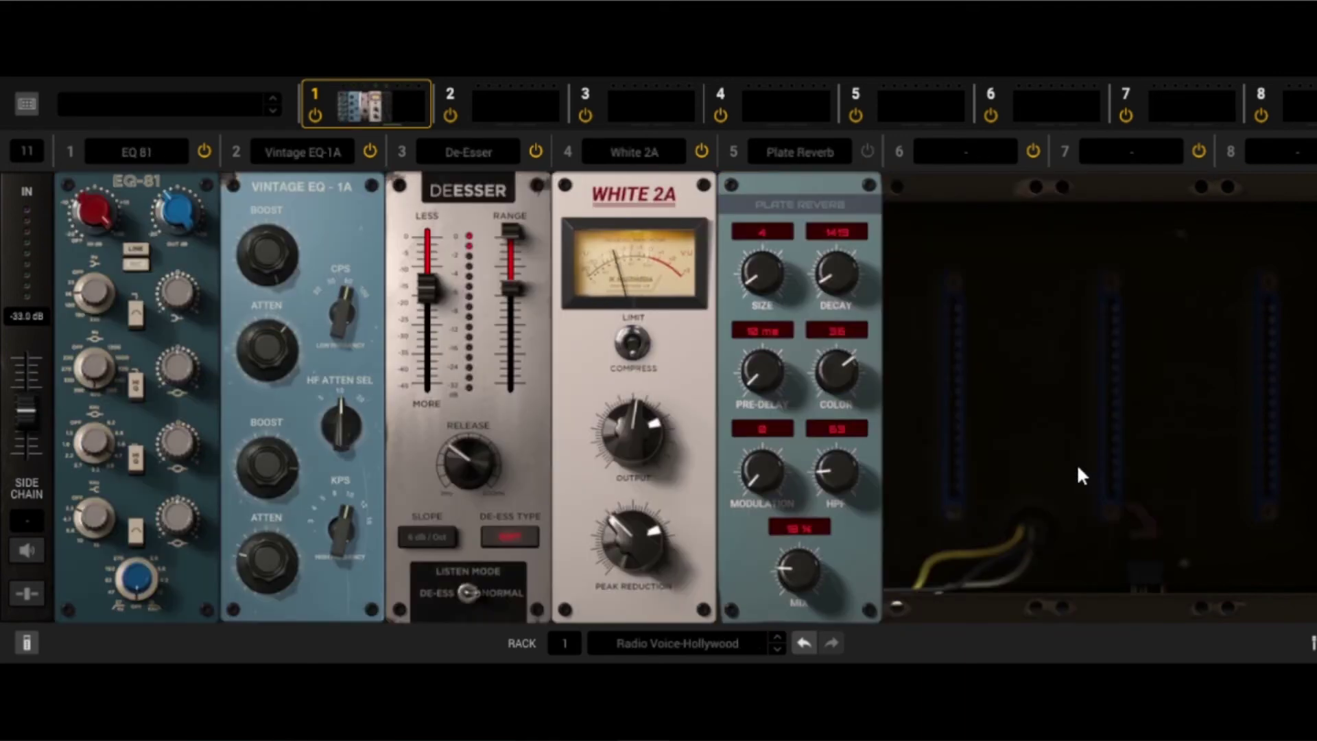